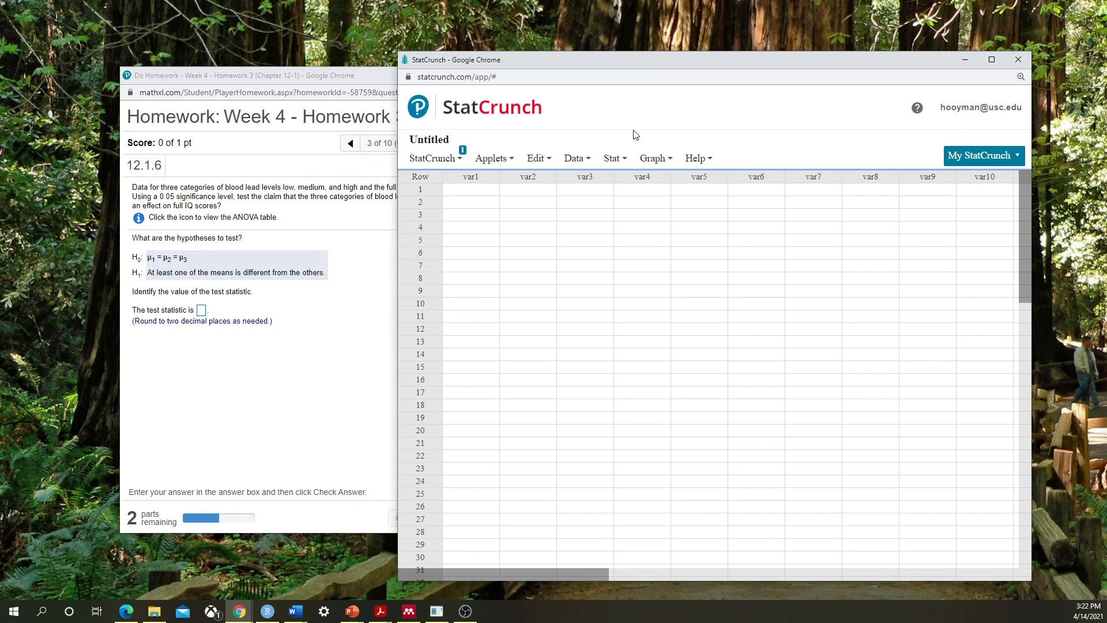
Step: Open the Normal distribution calculator
left_click(616, 159)
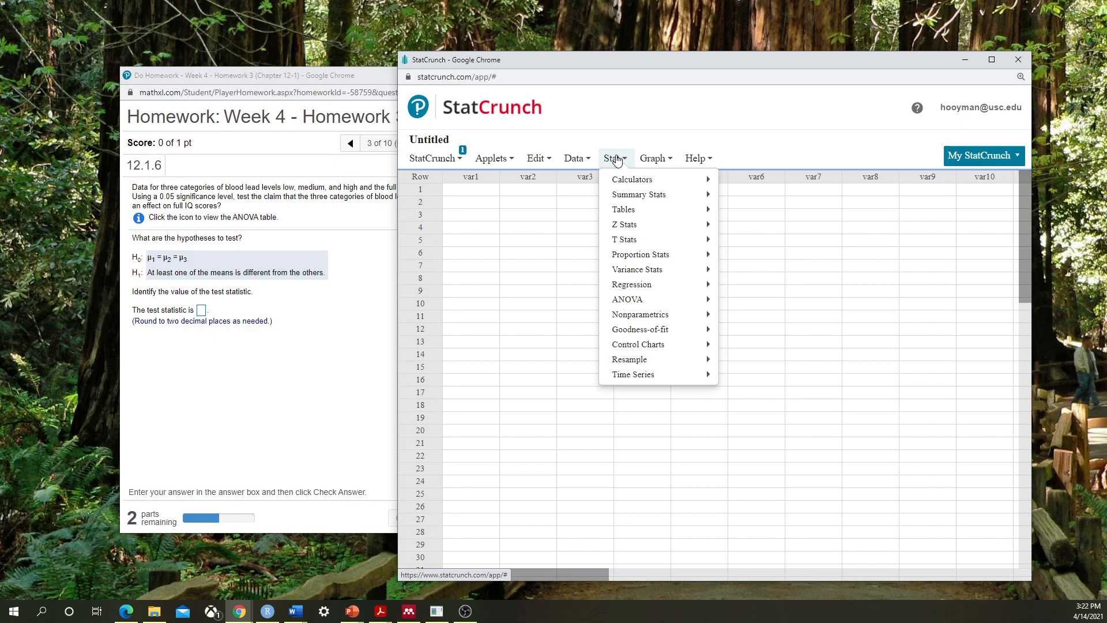
mouse_move(623, 229)
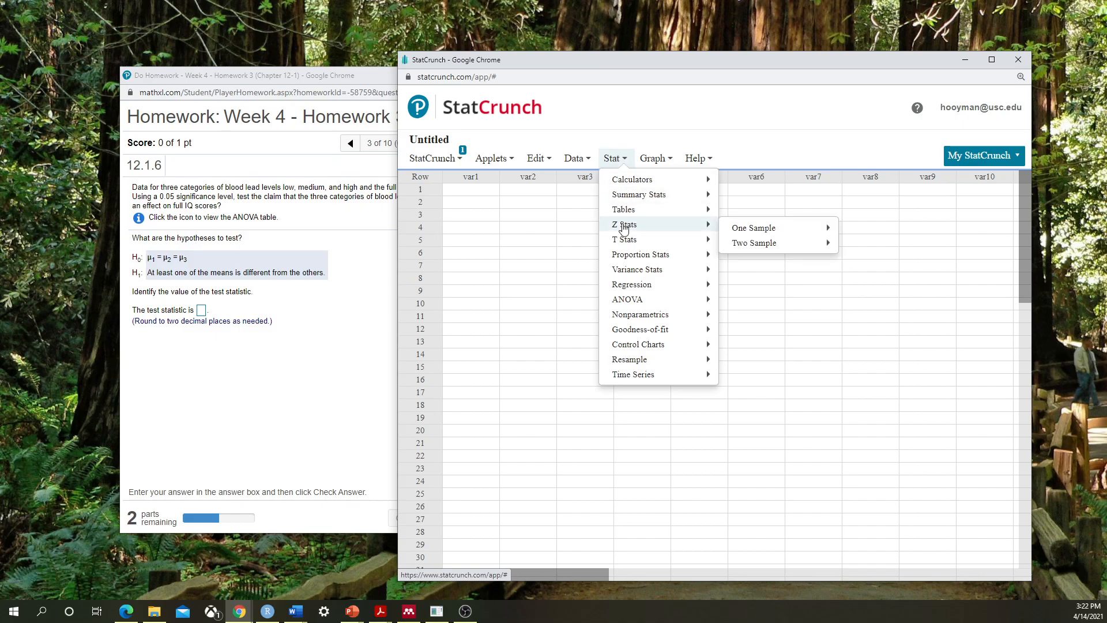
mouse_move(631, 181)
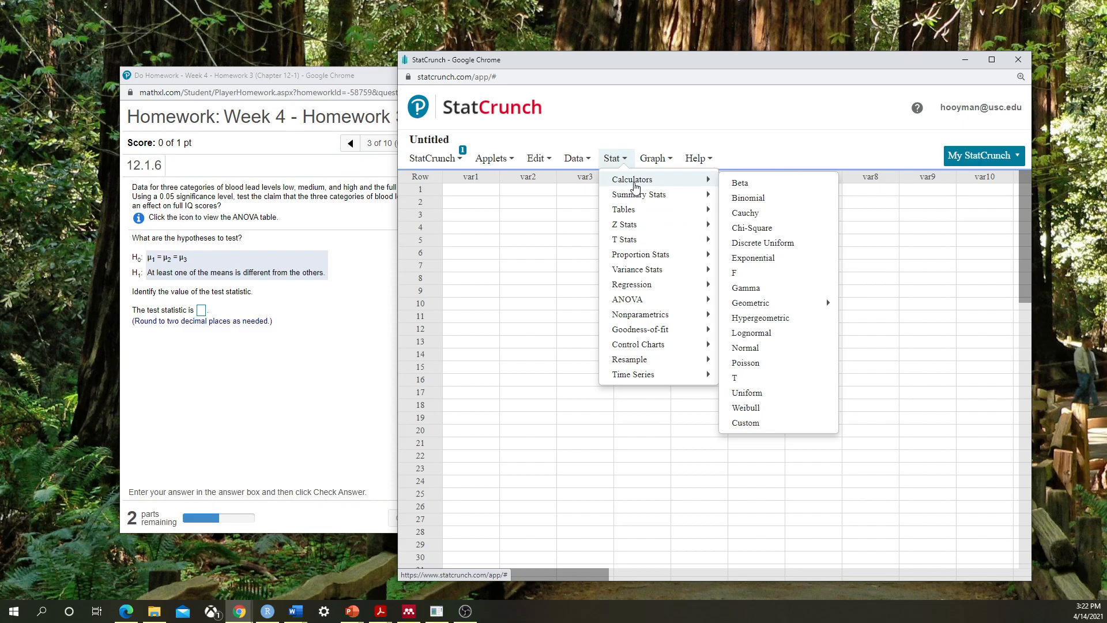
left_click(755, 351)
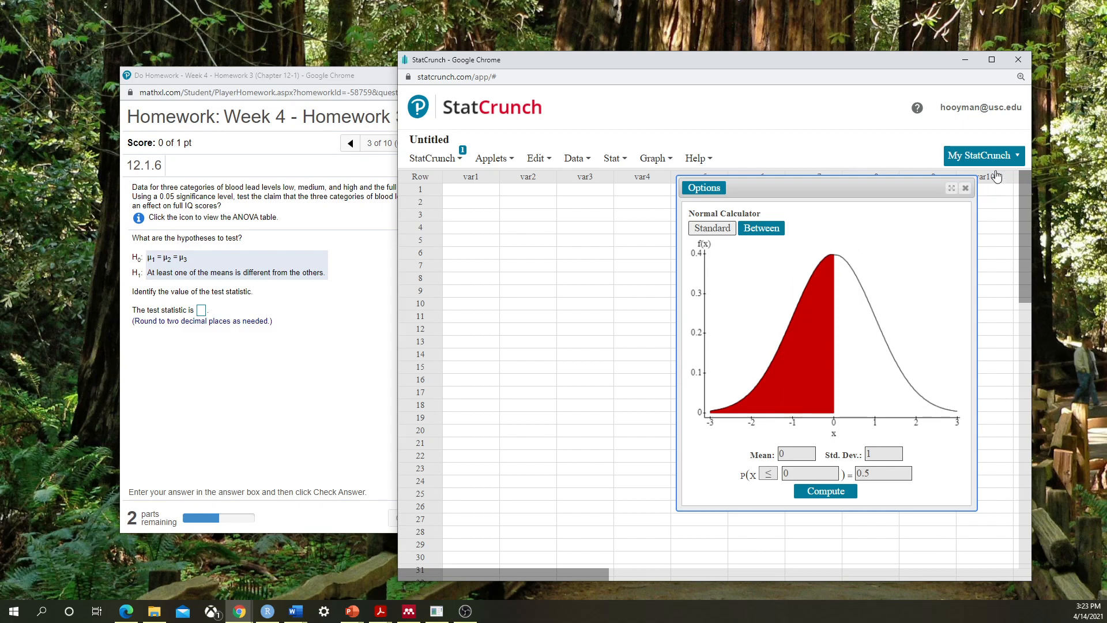
Step: Open the T distribution calculator and compute the distribution for 2 degrees of freedom
left_click(628, 160)
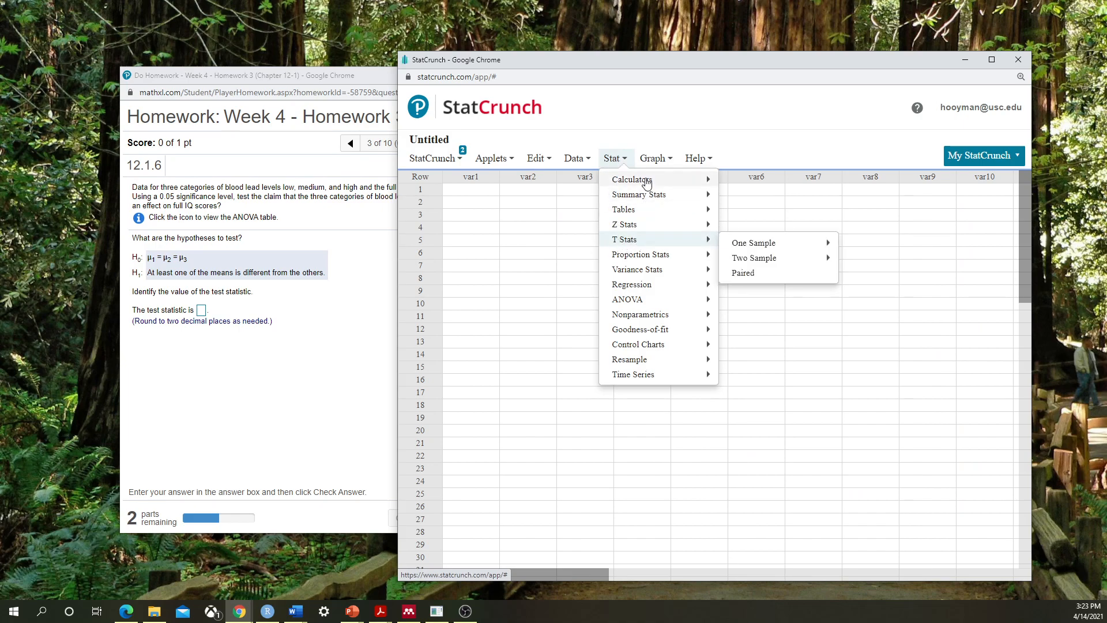
left_click(748, 379)
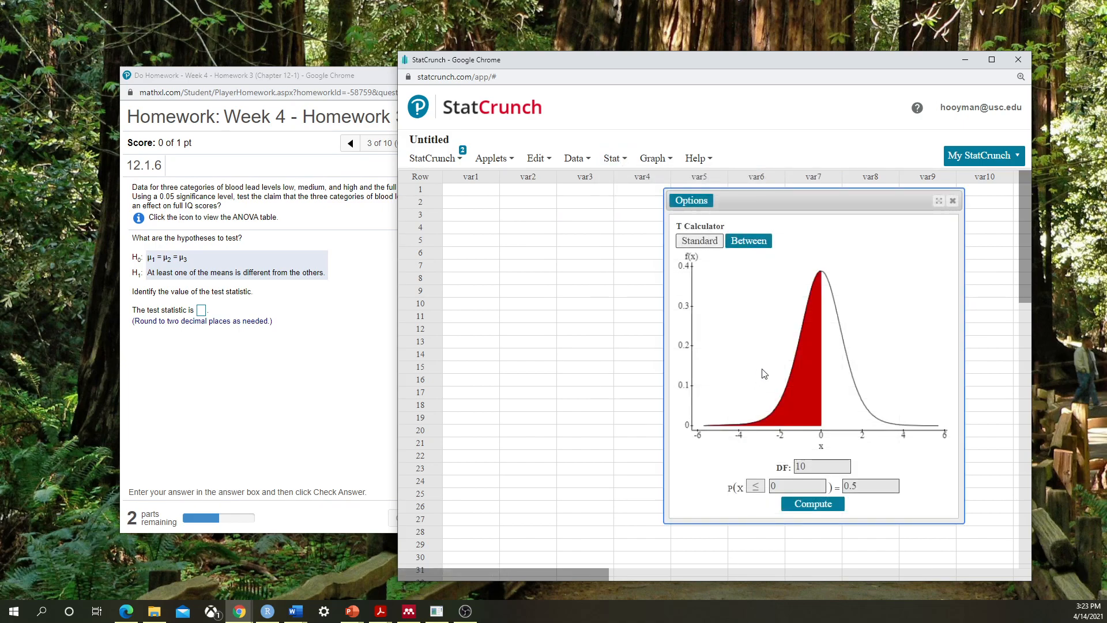
double_click(797, 466)
type("2")
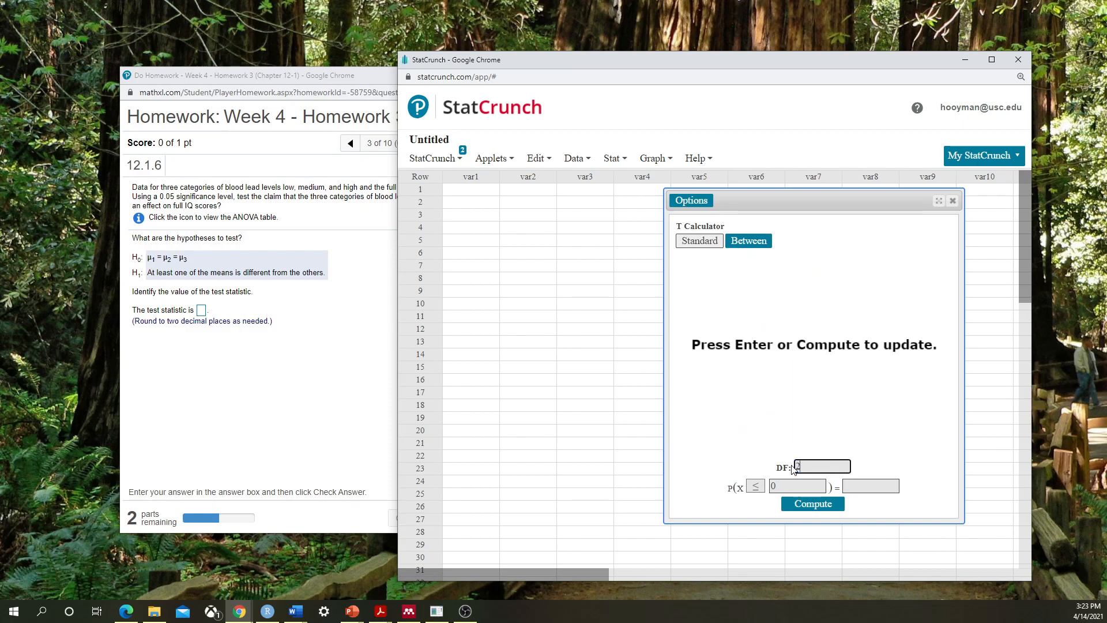
key("Return")
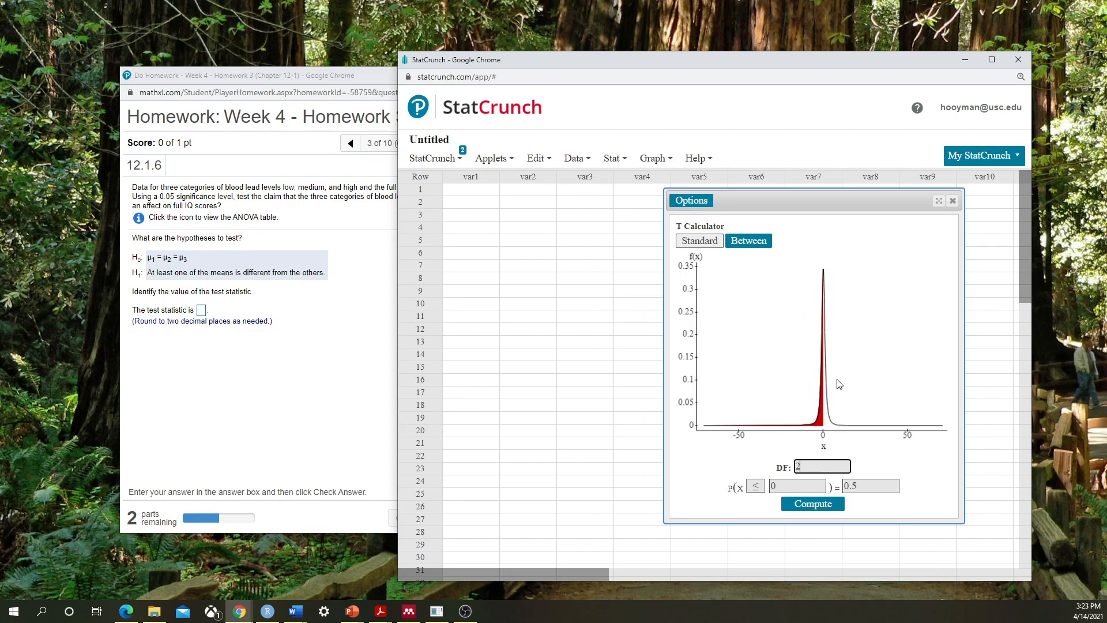
Step: Set the T calculator's degrees of freedom to 100 and recompute the curve
left_click_drag(817, 468, 789, 471)
type("100")
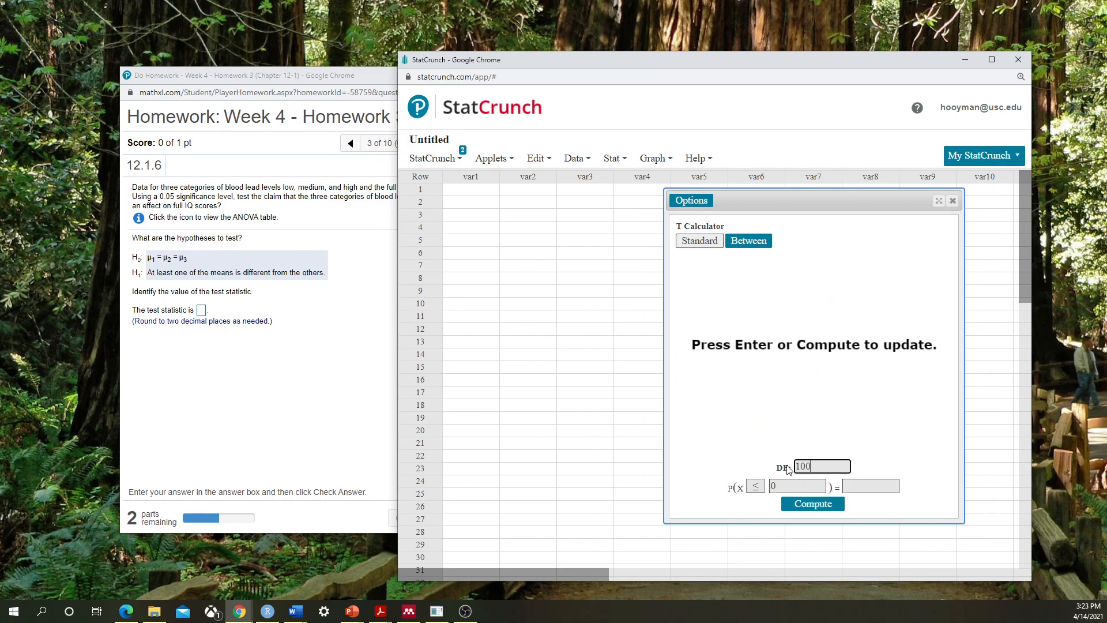
left_click(815, 505)
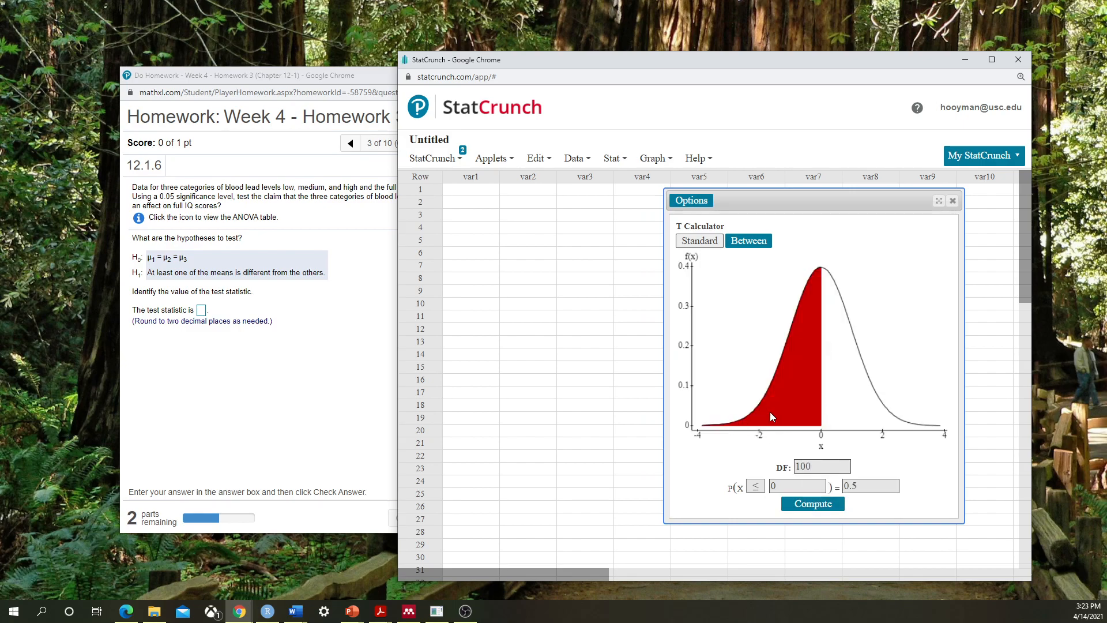
Step: Raise the T calculator's degrees of freedom to 1000 and recompute the curve
left_click(826, 467)
type("0")
left_click(799, 506)
Step: Reopen the hidden Normal Calculator result and arrange it side by side with the T Calculator for comparison
left_click(612, 159)
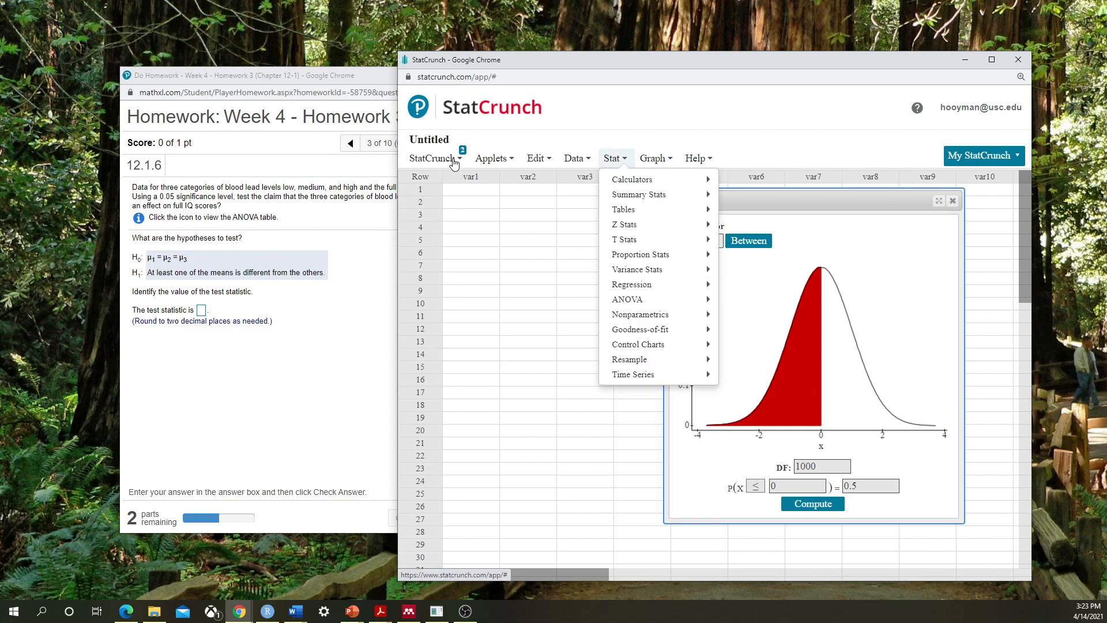
mouse_move(451, 161)
mouse_move(484, 210)
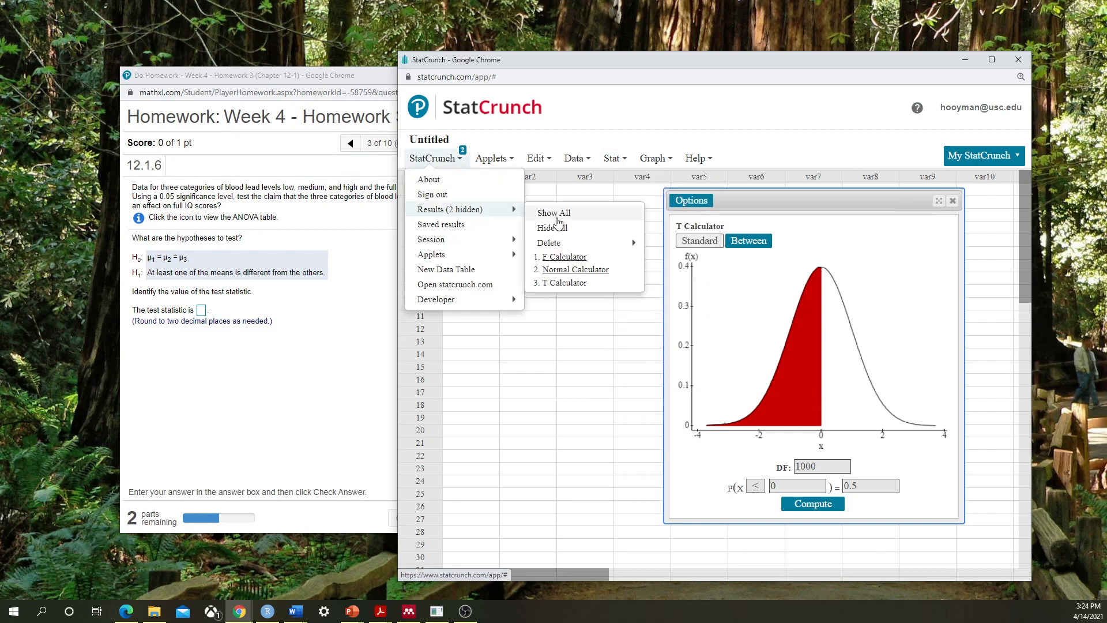
left_click(567, 275)
left_click_drag(784, 181, 520, 200)
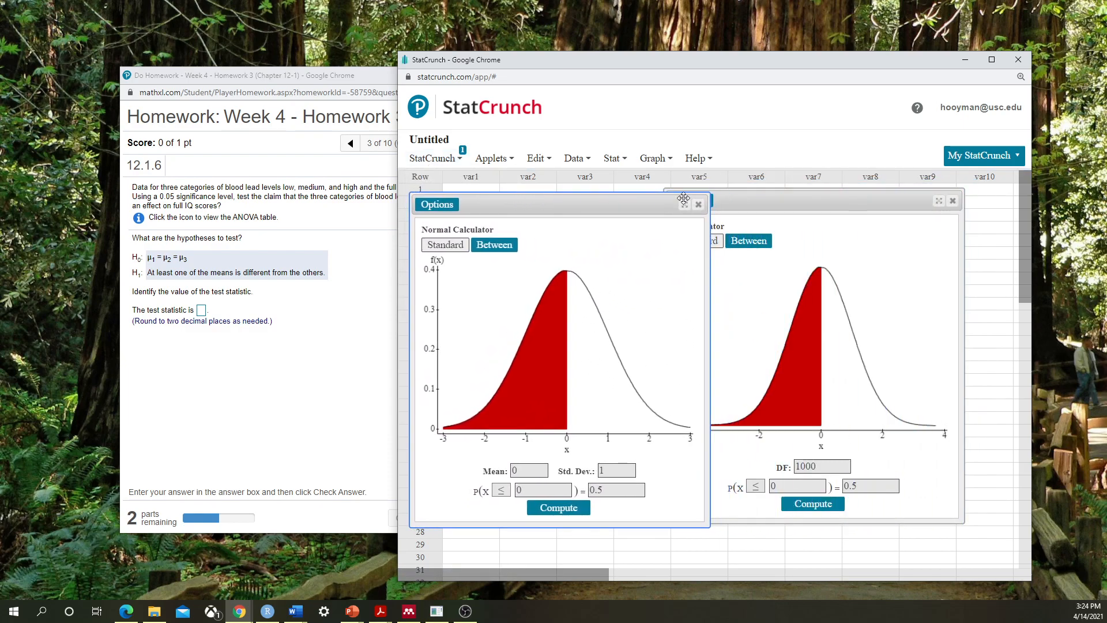
left_click_drag(755, 199, 803, 203)
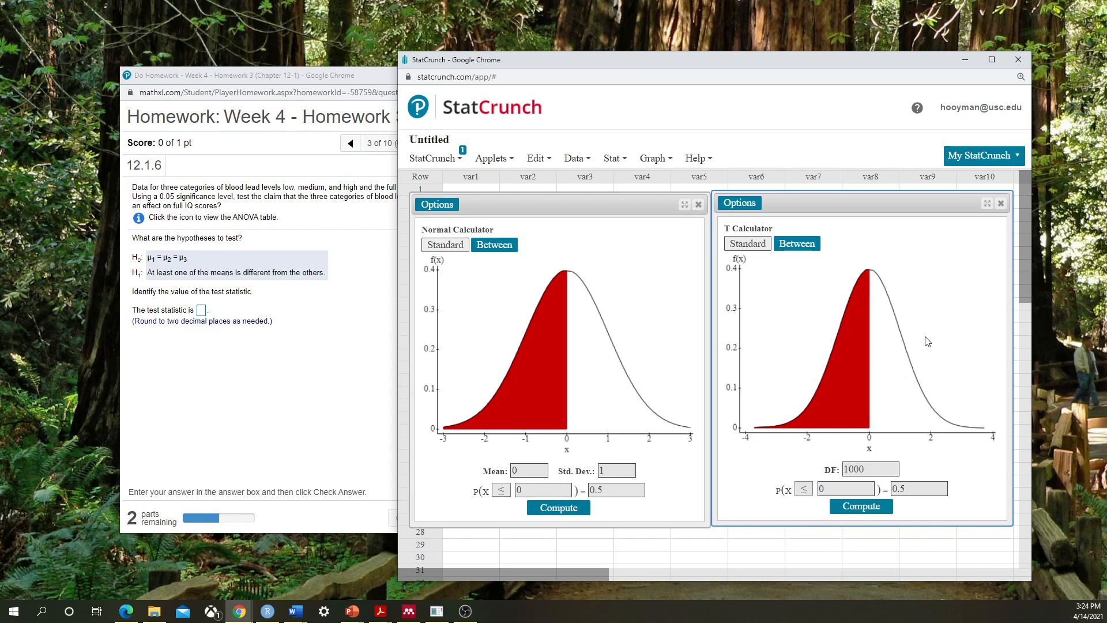
Step: Close the Normal Calculator, open the F distribution calculator and place it beside the T Calculator
left_click(698, 204)
left_click(614, 158)
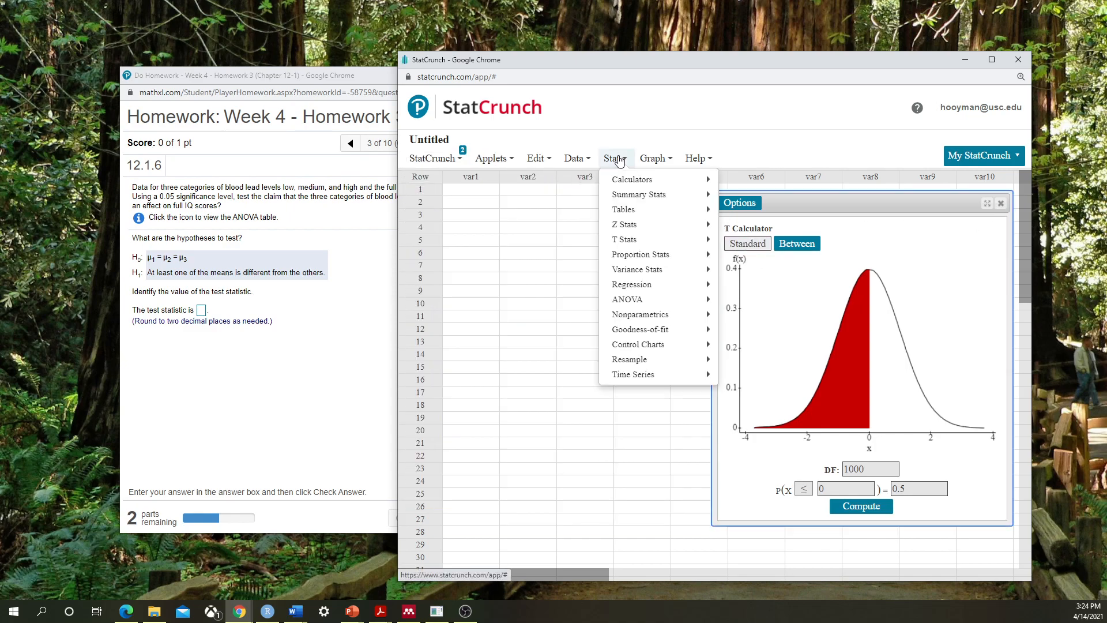
mouse_move(632, 180)
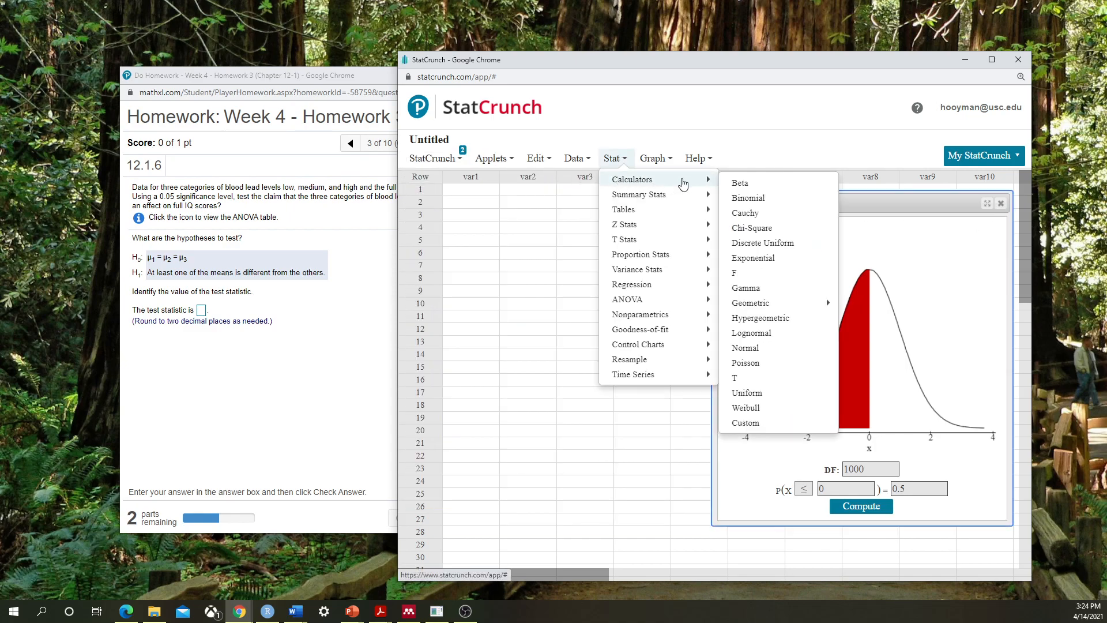
left_click(750, 281)
left_click_drag(837, 213, 611, 209)
mouse_move(827, 203)
left_mouse_down()
mouse_move(845, 206)
mouse_move(833, 207)
left_mouse_up()
left_click_drag(657, 209, 651, 209)
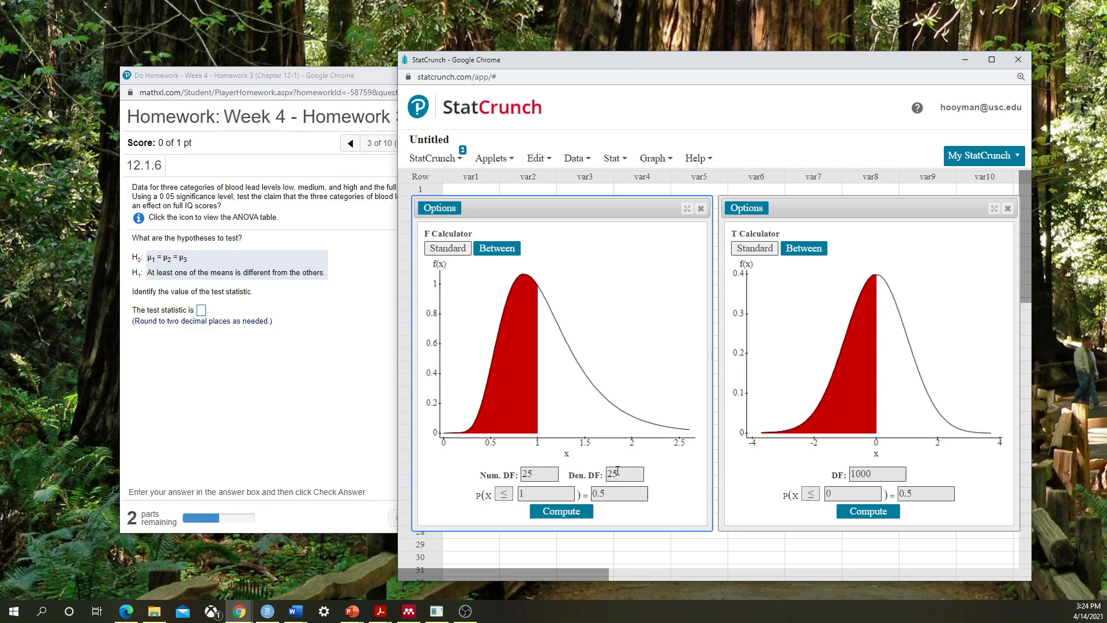
Step: Set the F calculator's numerator degrees of freedom to 1 and compute the distribution
left_click_drag(550, 474, 523, 473)
double_click(609, 475)
left_click(545, 474)
left_click(525, 480)
left_click_drag(550, 479, 519, 474)
type("1")
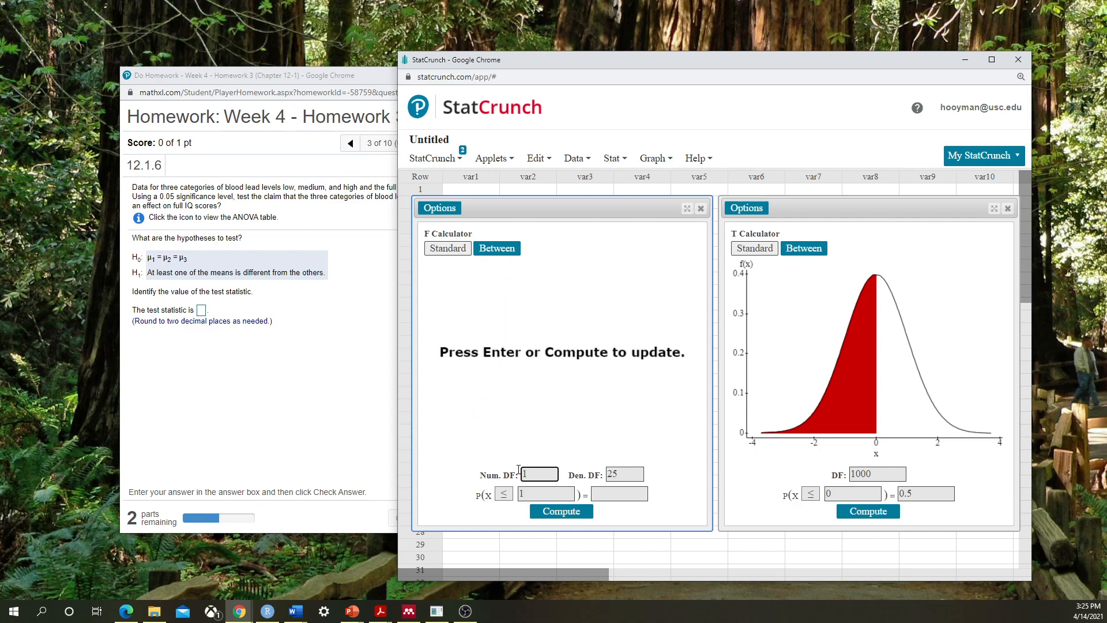
left_click(562, 515)
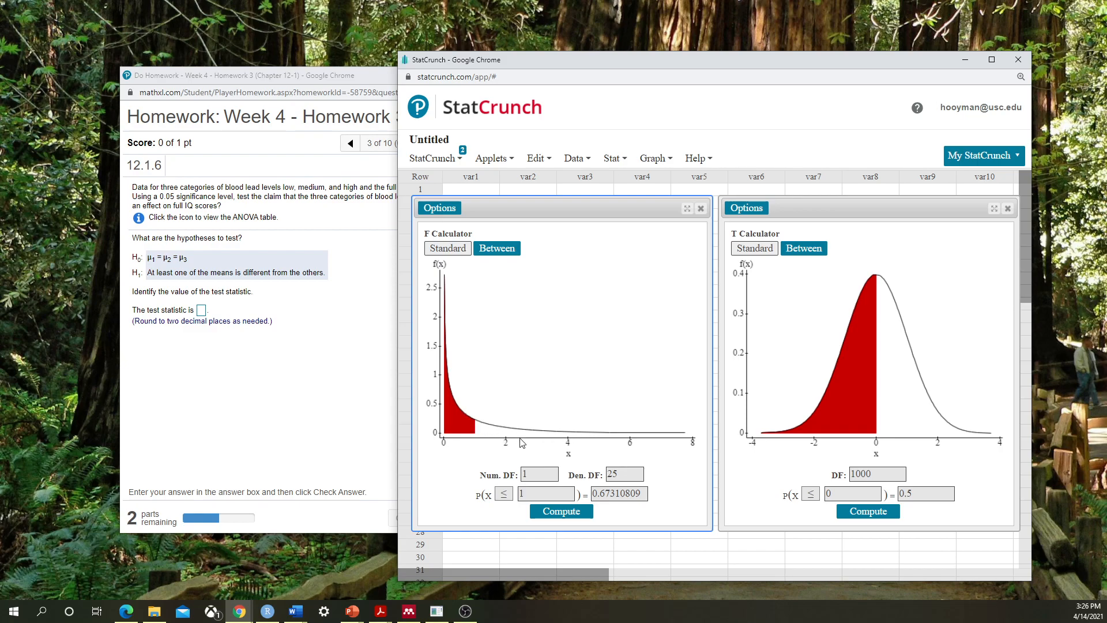
Step: Set both the numerator and denominator degrees of freedom of the F calculator to 100 and recompute
double_click(538, 474)
type("100")
key("Tab")
type("100")
left_click(576, 513)
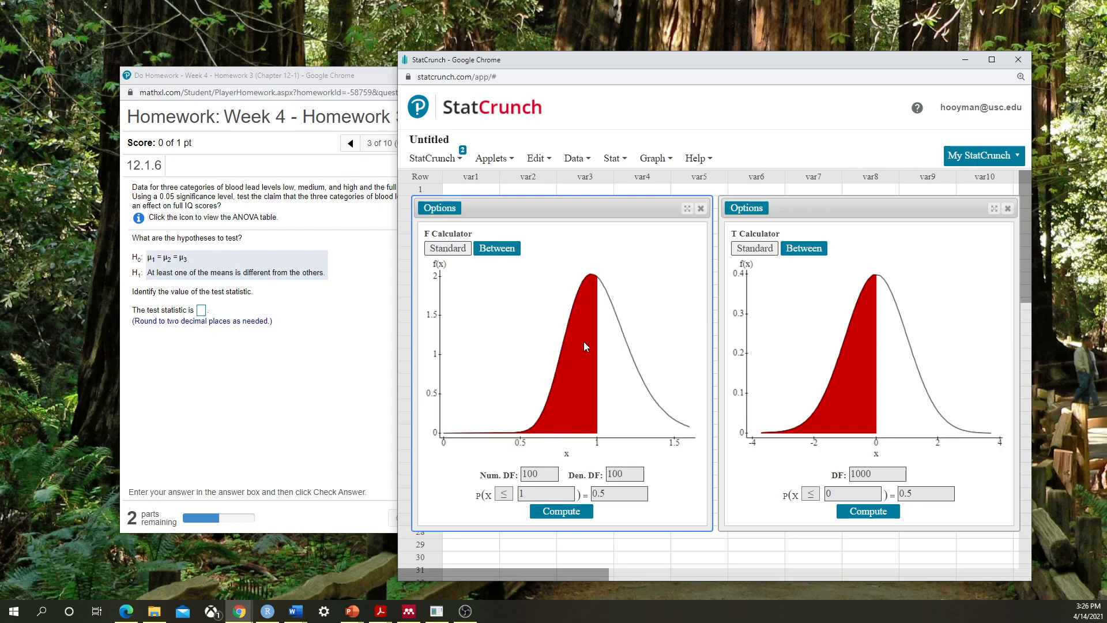
Step: Set the F calculator's numerator degrees of freedom to 3 and recompute the distribution
left_click_drag(538, 472, 521, 474)
type("3")
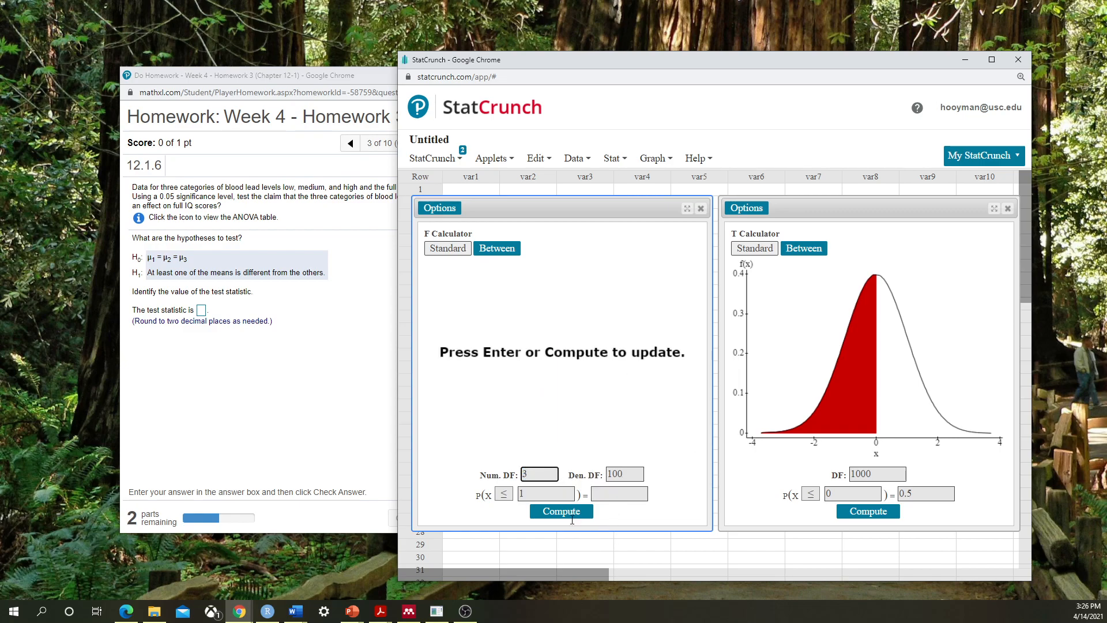
left_click(569, 511)
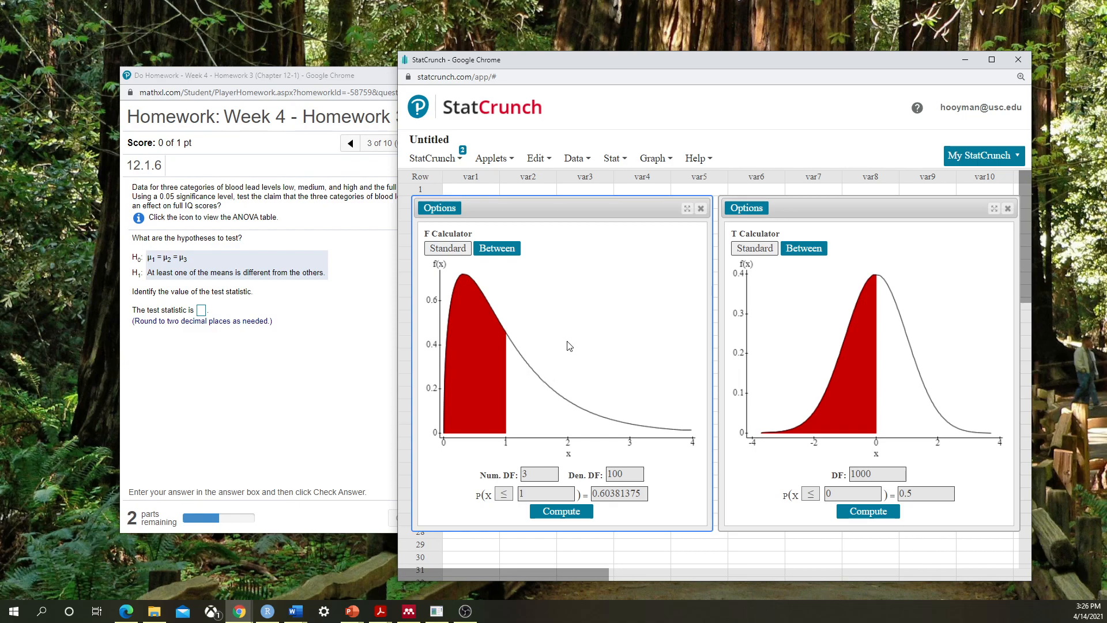
Step: Close both the F Calculator and the T Calculator
mouse_move(429, 232)
left_mouse_down()
mouse_move(473, 233)
mouse_move(424, 231)
left_mouse_up()
left_click(615, 309)
left_click(700, 209)
left_click(1008, 208)
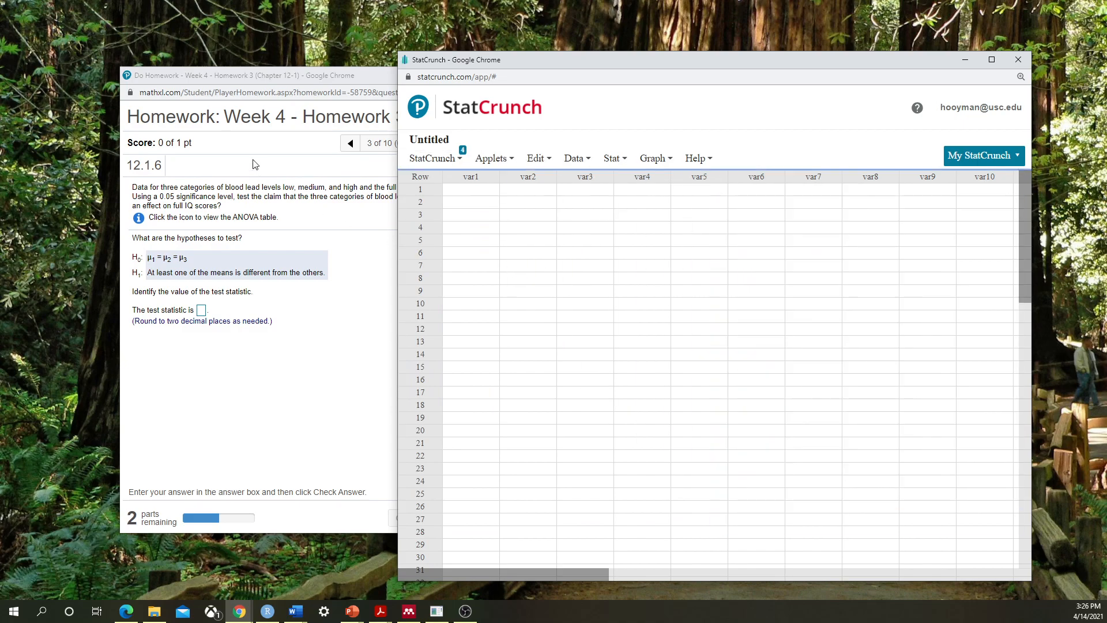
Step: Switch to the homework window, open the ANOVA table for question 12.1.6 and reposition it to examine its MS and F values
left_click(291, 82)
left_click_drag(356, 78, 294, 81)
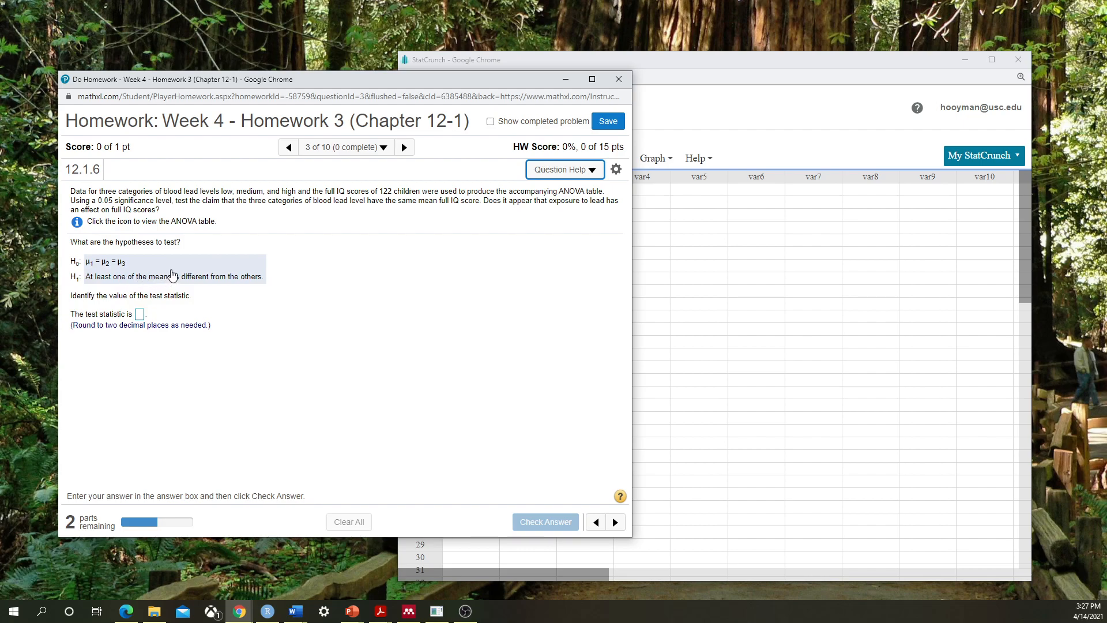
left_click(76, 223)
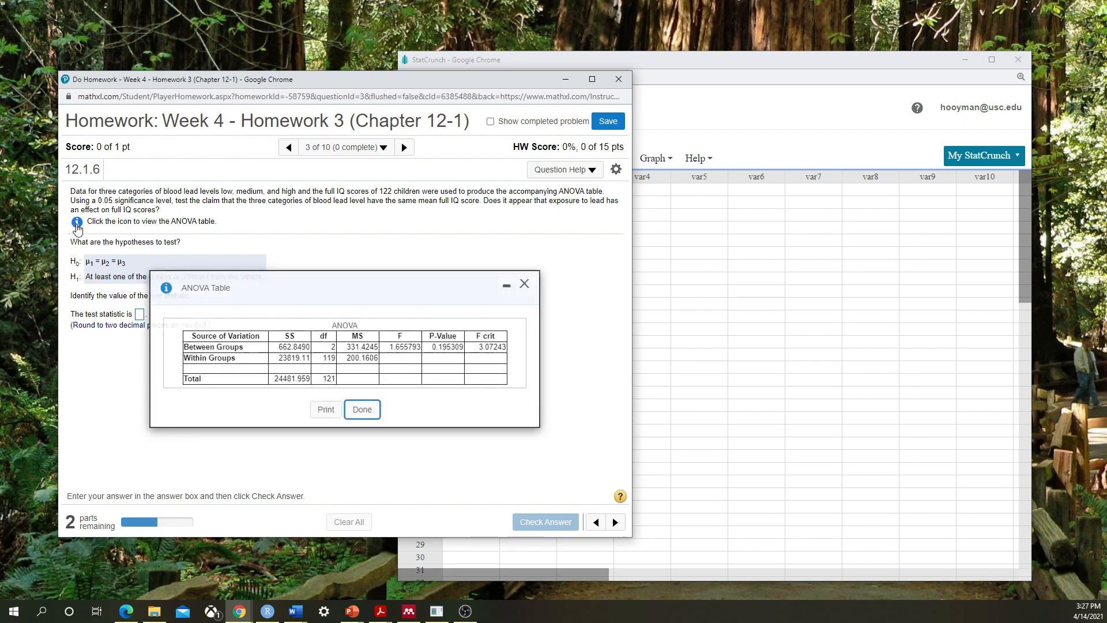
left_click_drag(315, 289, 390, 269)
left_click_drag(408, 305, 433, 304)
left_click(434, 306)
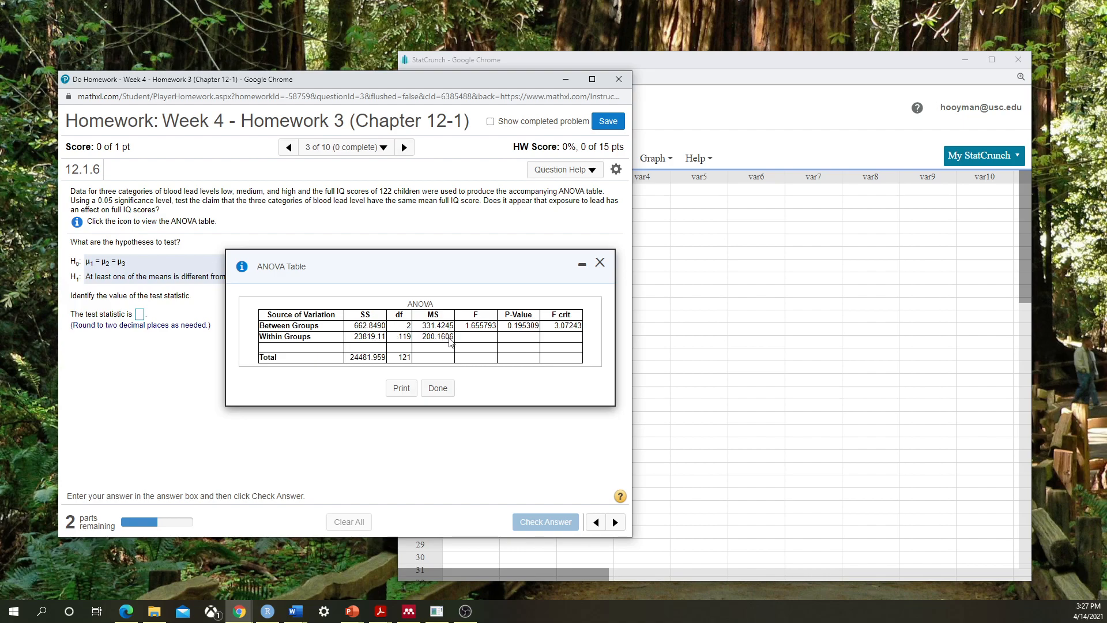
double_click(477, 314)
left_click(481, 320)
Step: Switch back to StatCrunch, reopen the first hidden F Calculator result and move it closer to the homework window
left_click(714, 102)
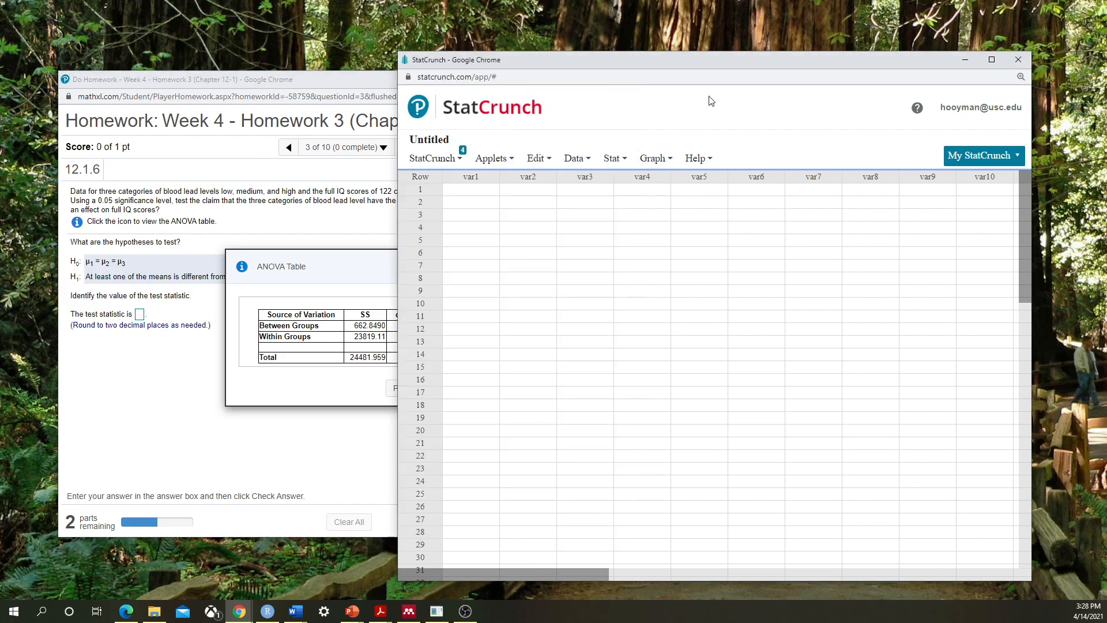
left_click(612, 158)
left_click(457, 163)
left_click(458, 164)
left_click(458, 164)
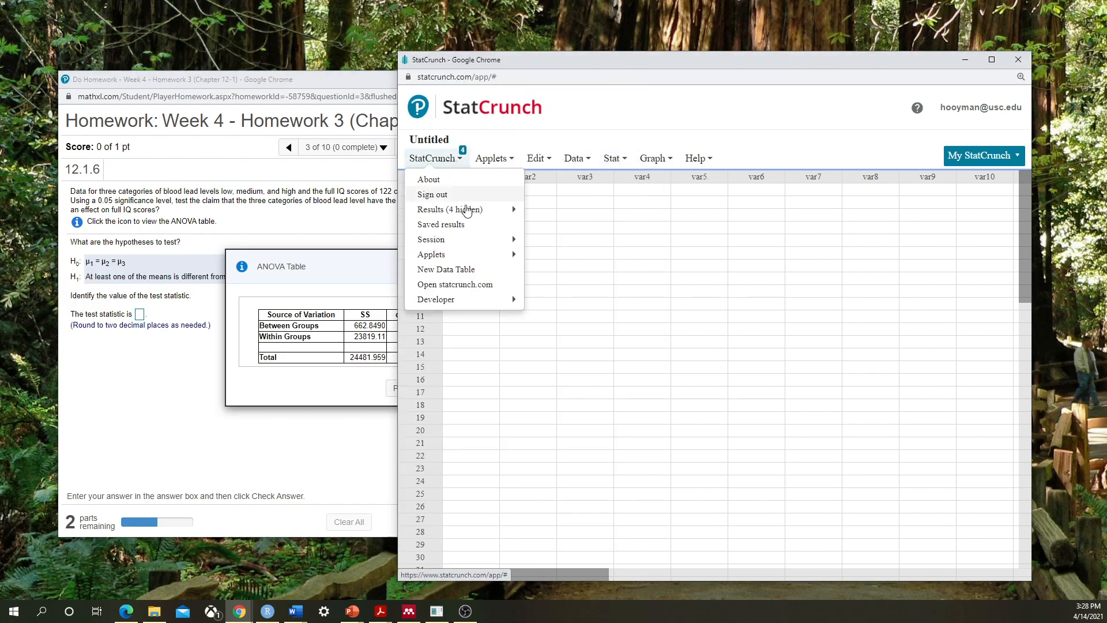
mouse_move(464, 211)
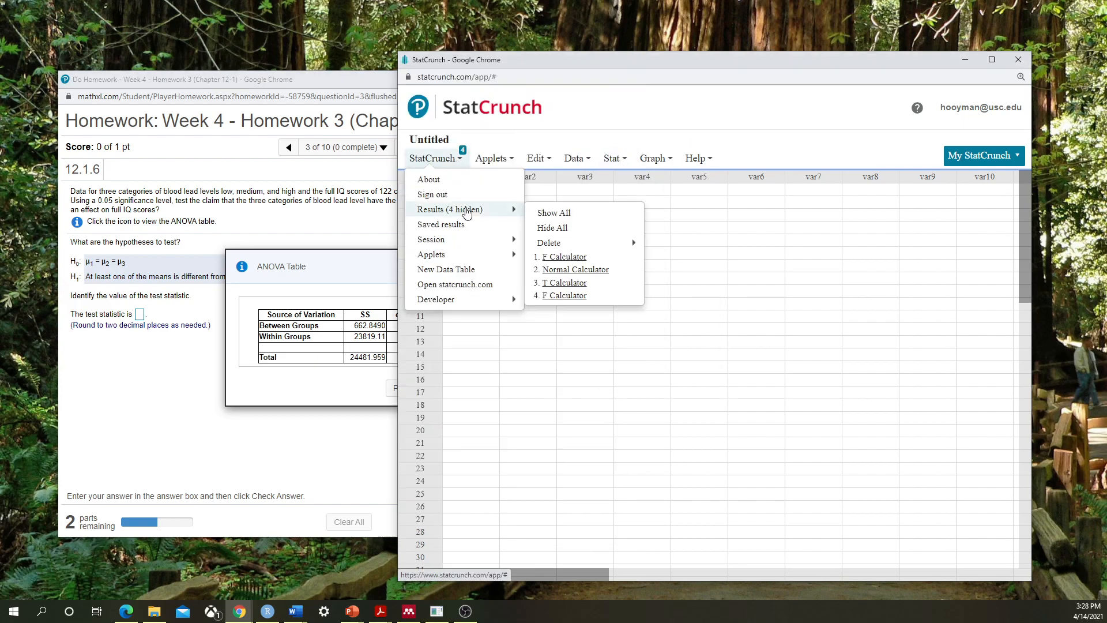
left_click(564, 257)
left_click_drag(836, 184, 758, 184)
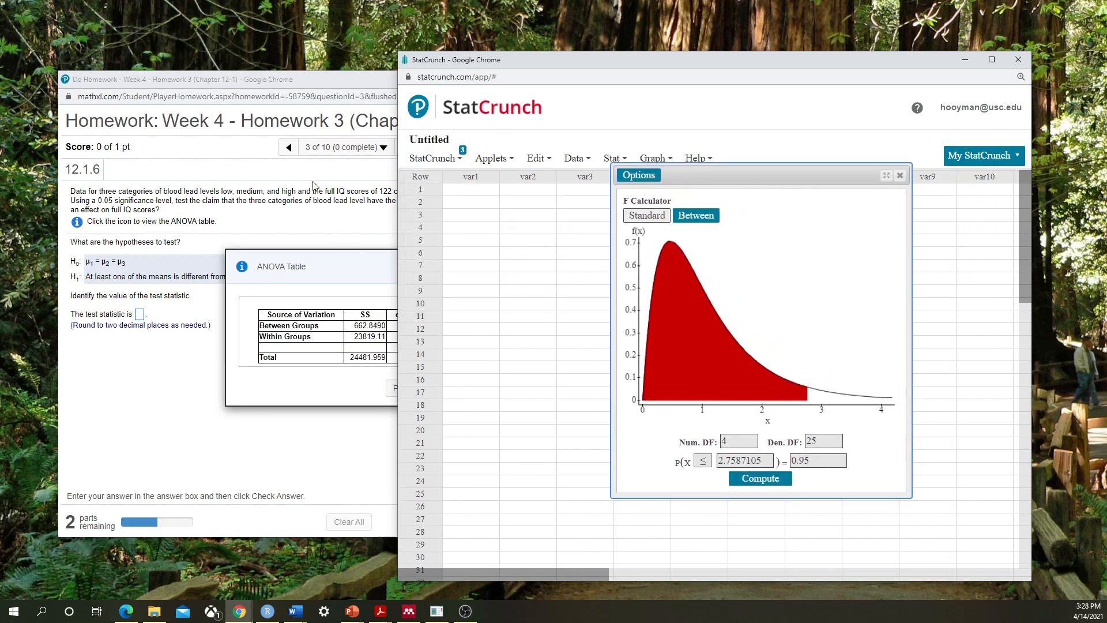
Step: Using the homework's ANOVA table, set the F calculator's numerator degrees of freedom to 2 and denominator degrees of freedom to 119
left_click(310, 85)
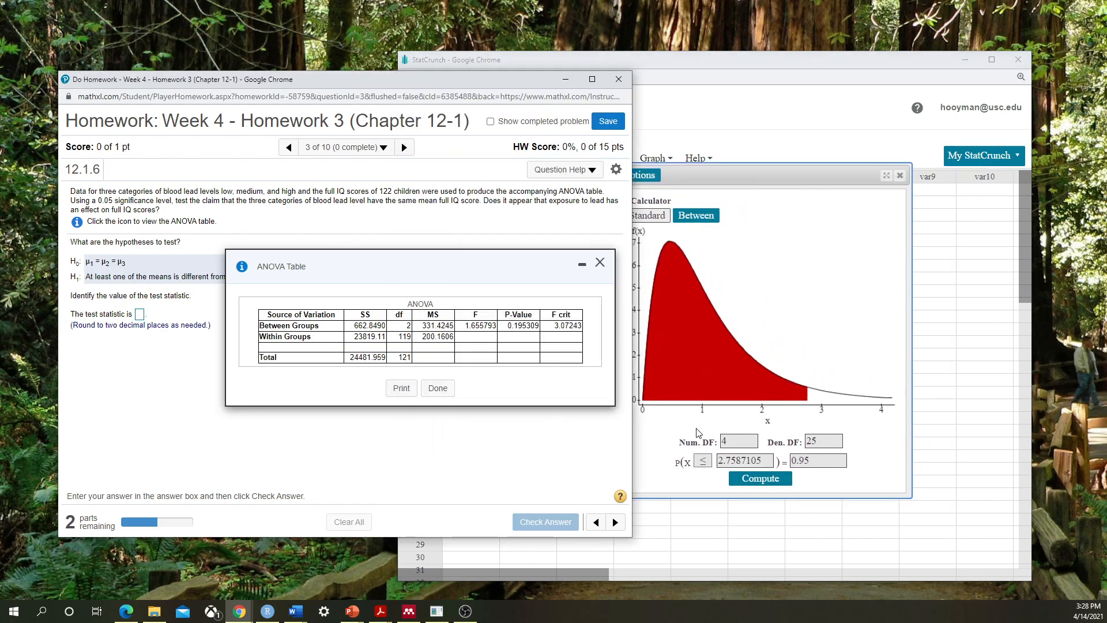
double_click(744, 439)
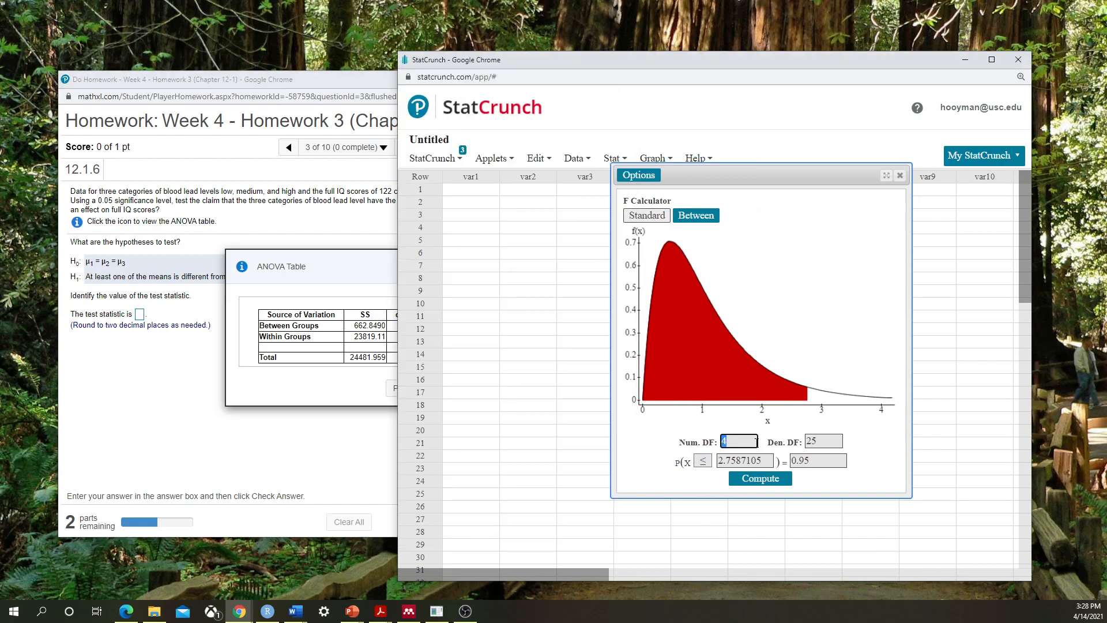
type("2")
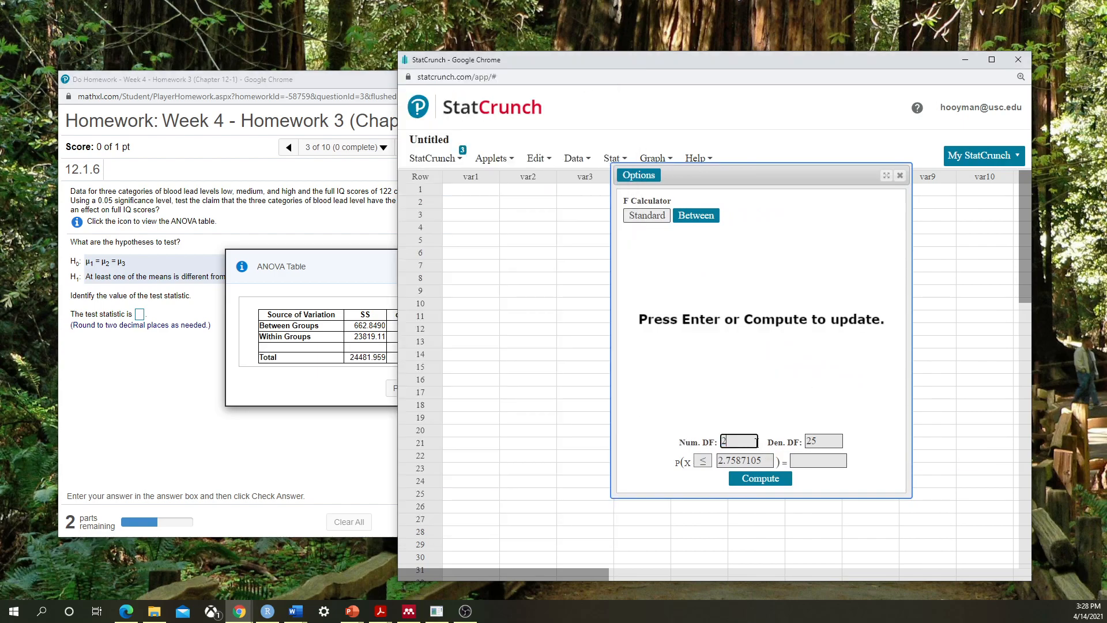
left_click(358, 264)
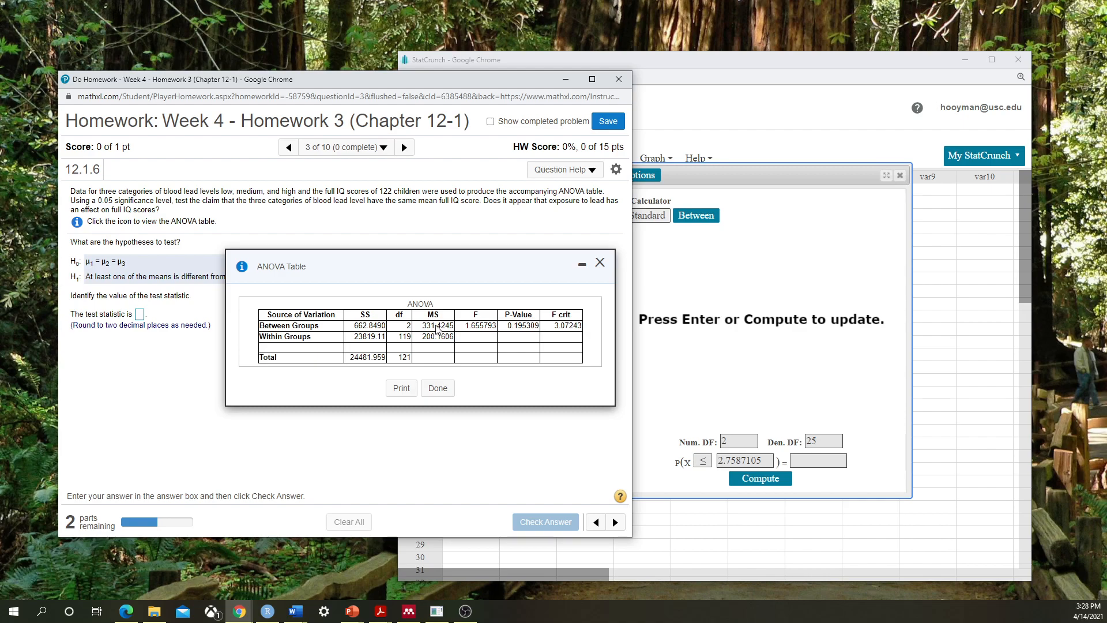
double_click(810, 442)
type("119")
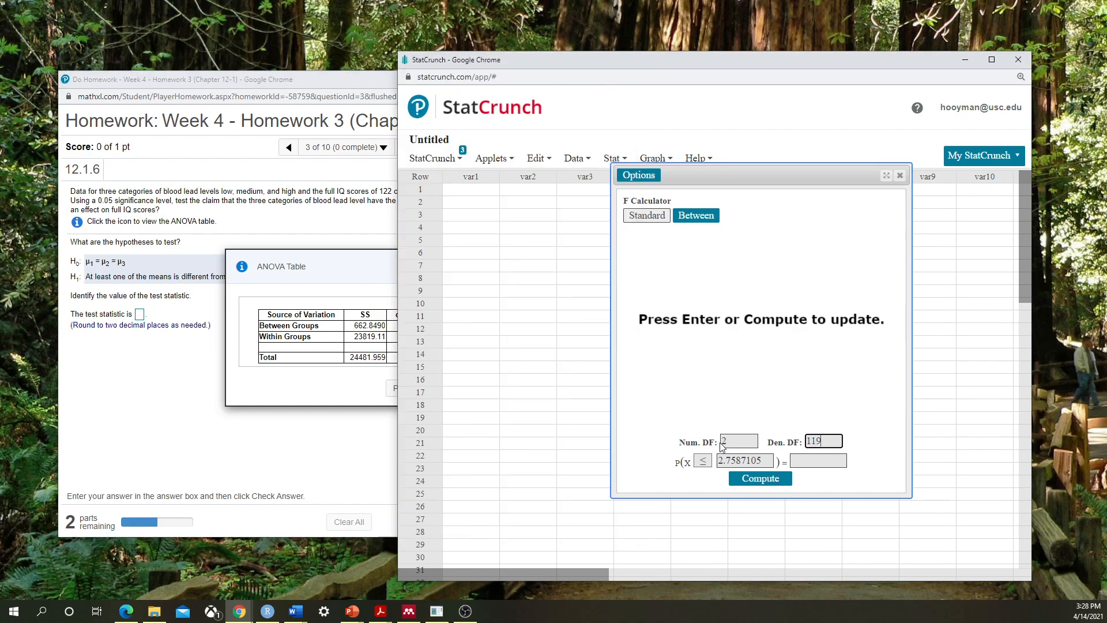
Step: Check the degrees of freedom against the homework's ANOVA table and compute the F distribution with them
left_click(358, 274)
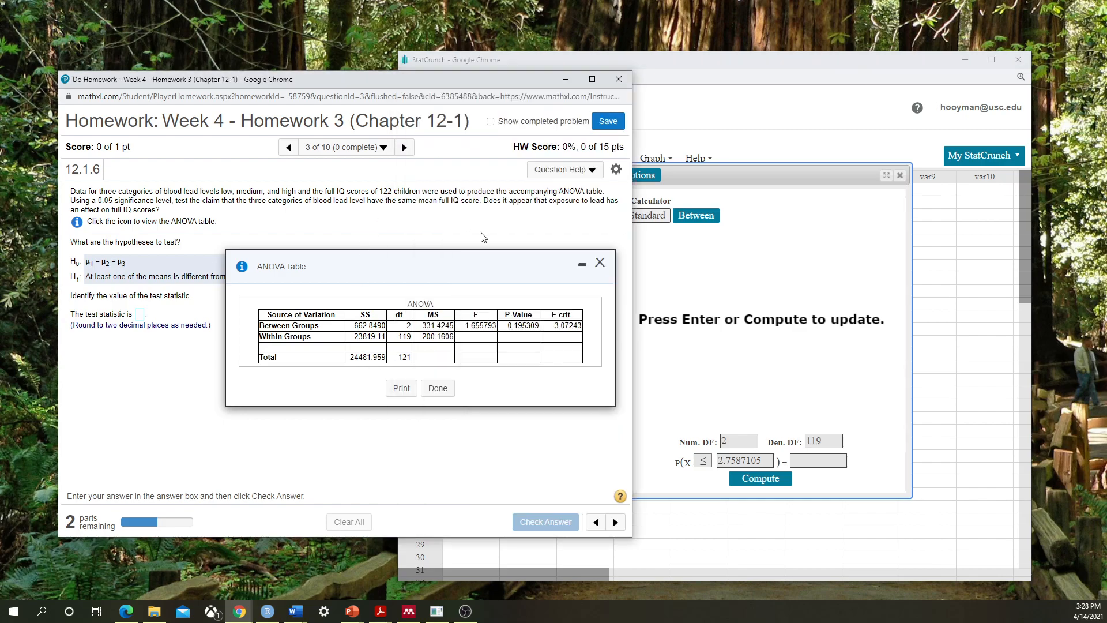
left_click(759, 290)
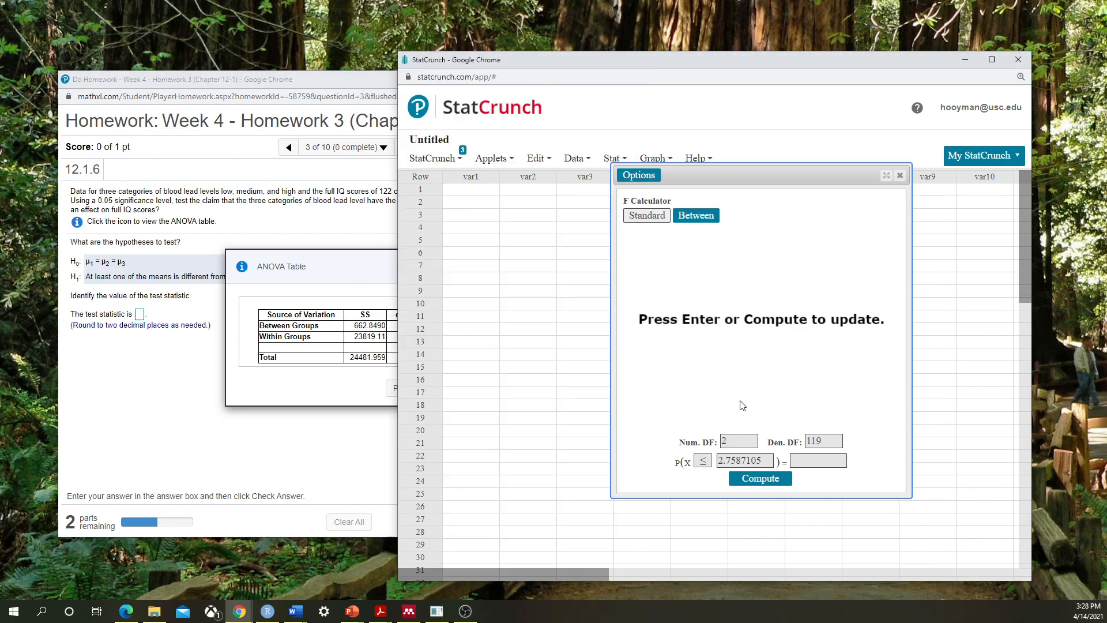
left_click(743, 479)
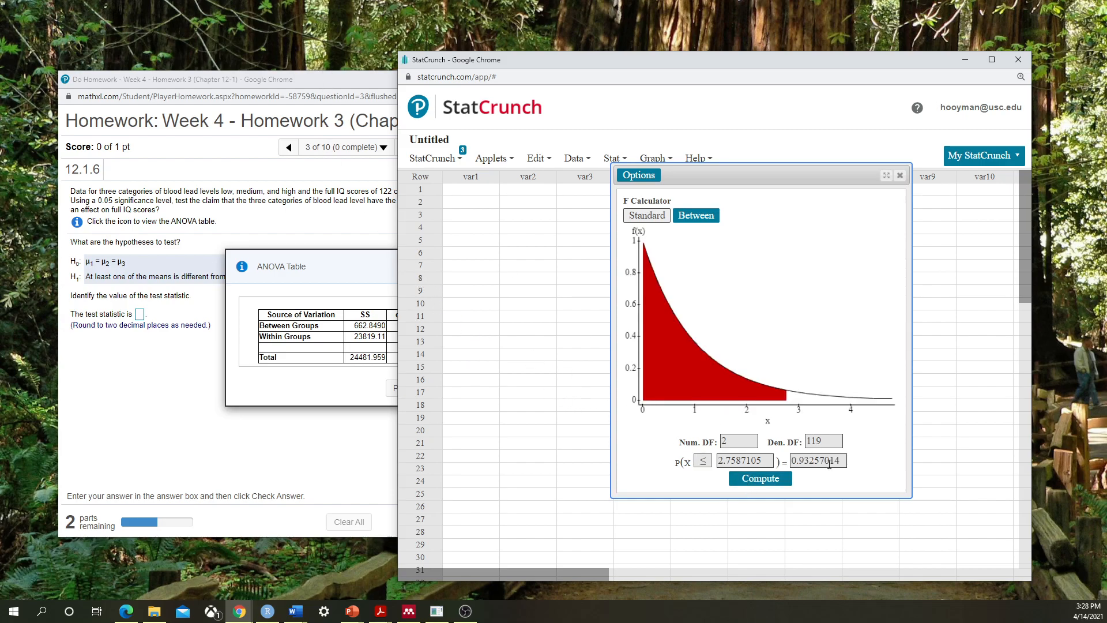
left_click(334, 97)
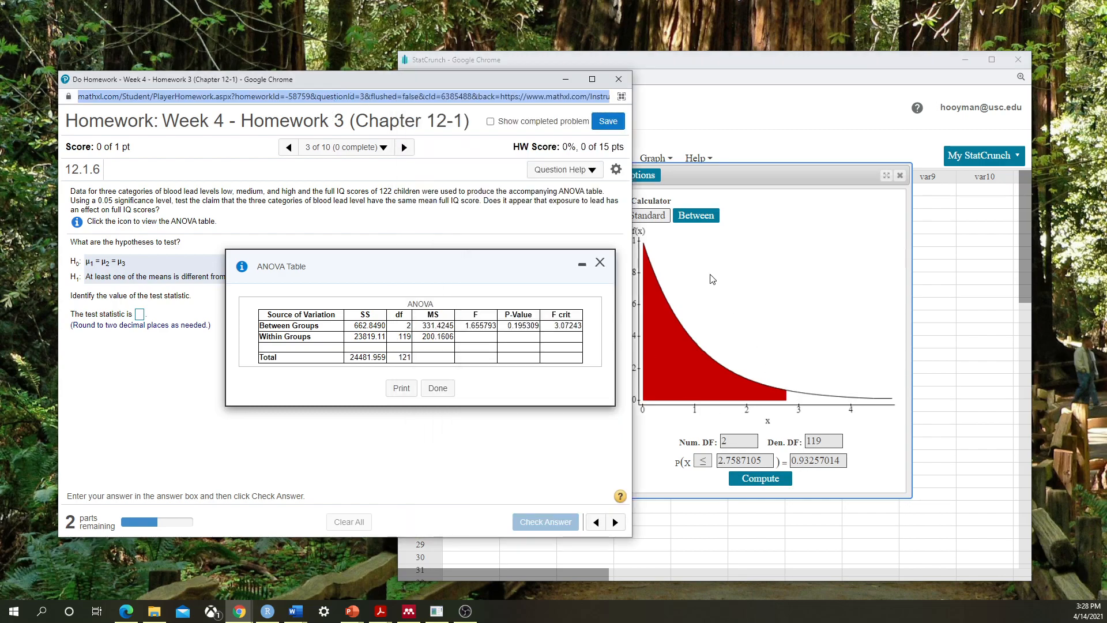
Step: Switch the F calculator to a right-tail probability (≥), set the probability to 0.05 and compute the critical value
left_click(705, 463)
left_click(703, 488)
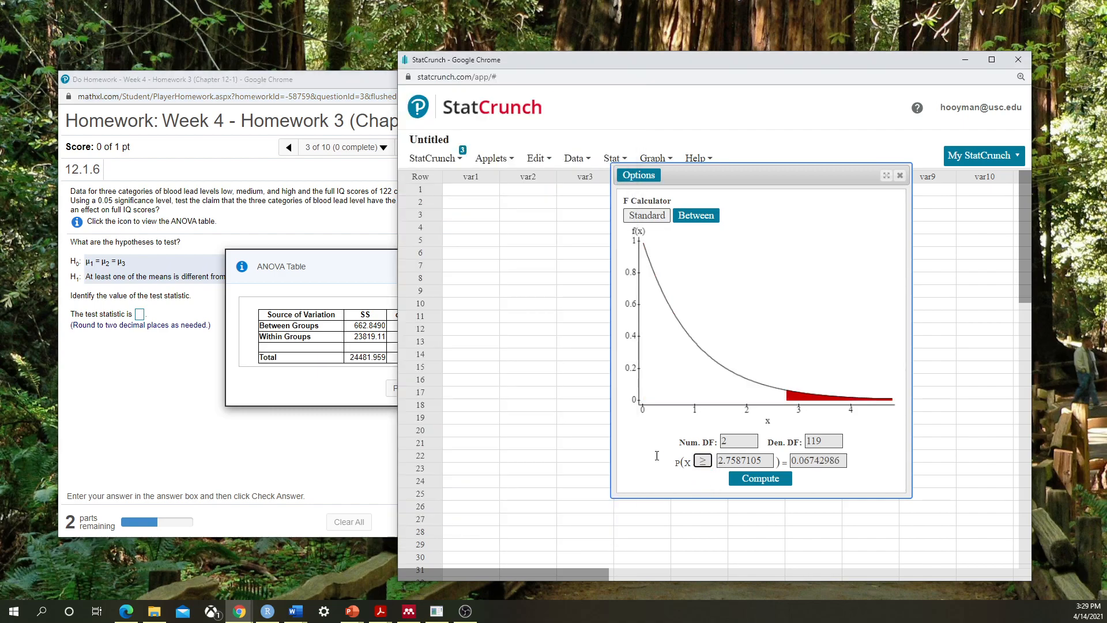
left_click_drag(805, 461, 845, 461)
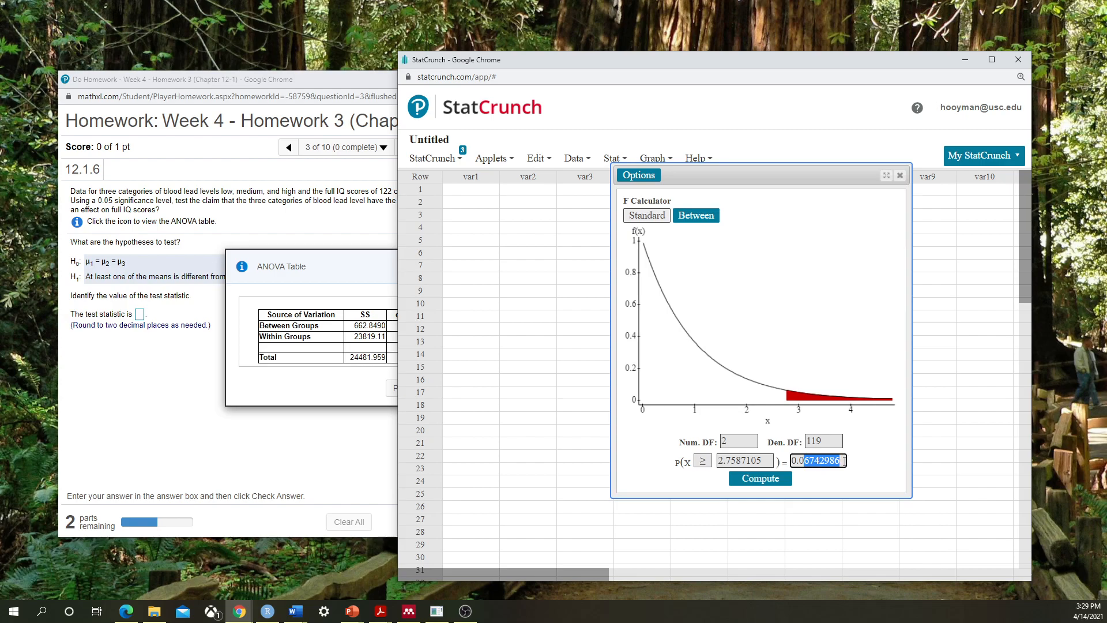
type("5")
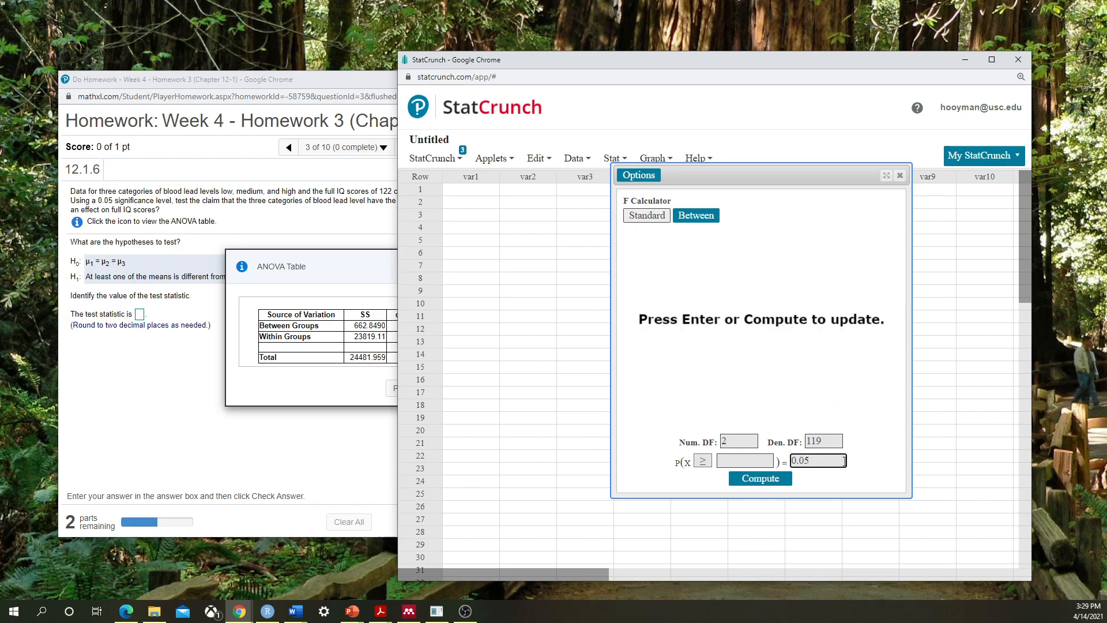
left_click(745, 479)
Step: Compare the F calculator's critical value with the F crit value in the homework's ANOVA table
left_click(376, 289)
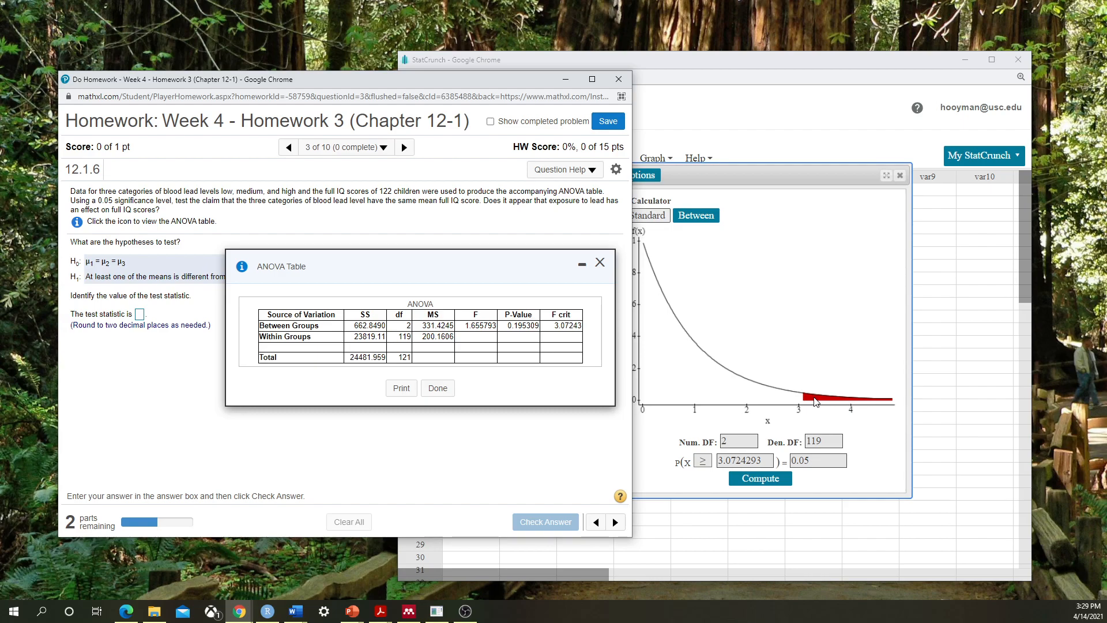
left_click_drag(721, 461, 759, 460)
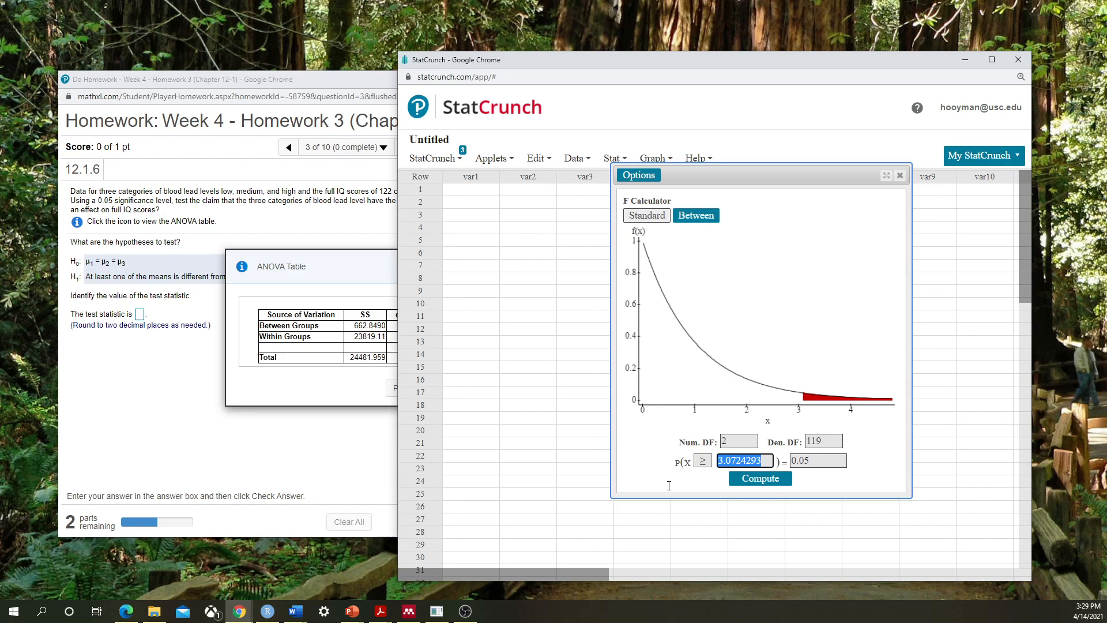
left_click(353, 254)
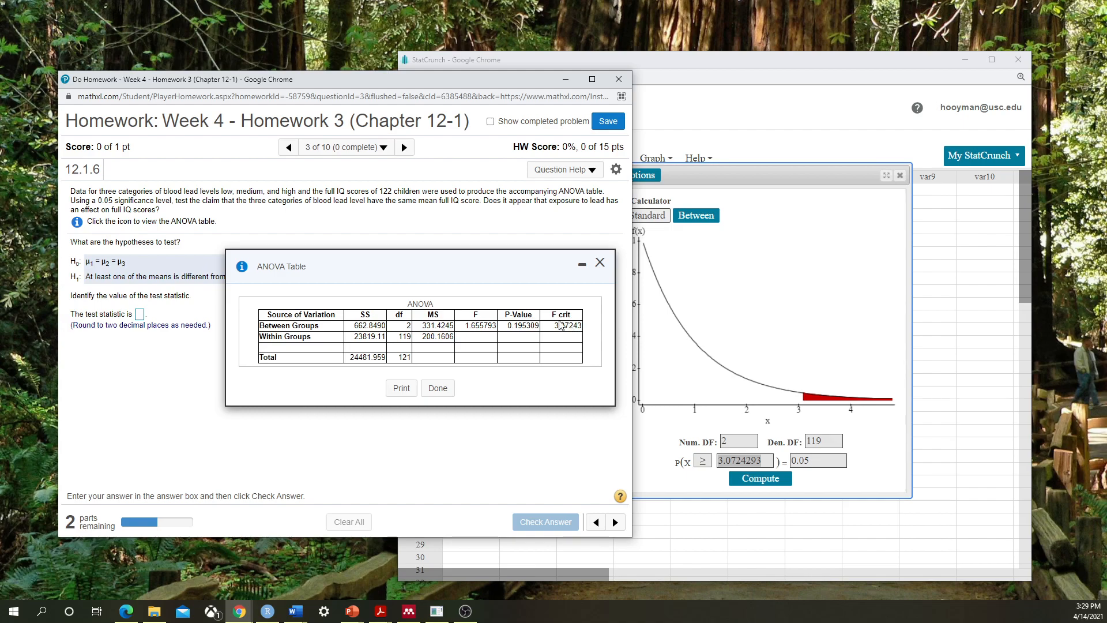
left_click(750, 177)
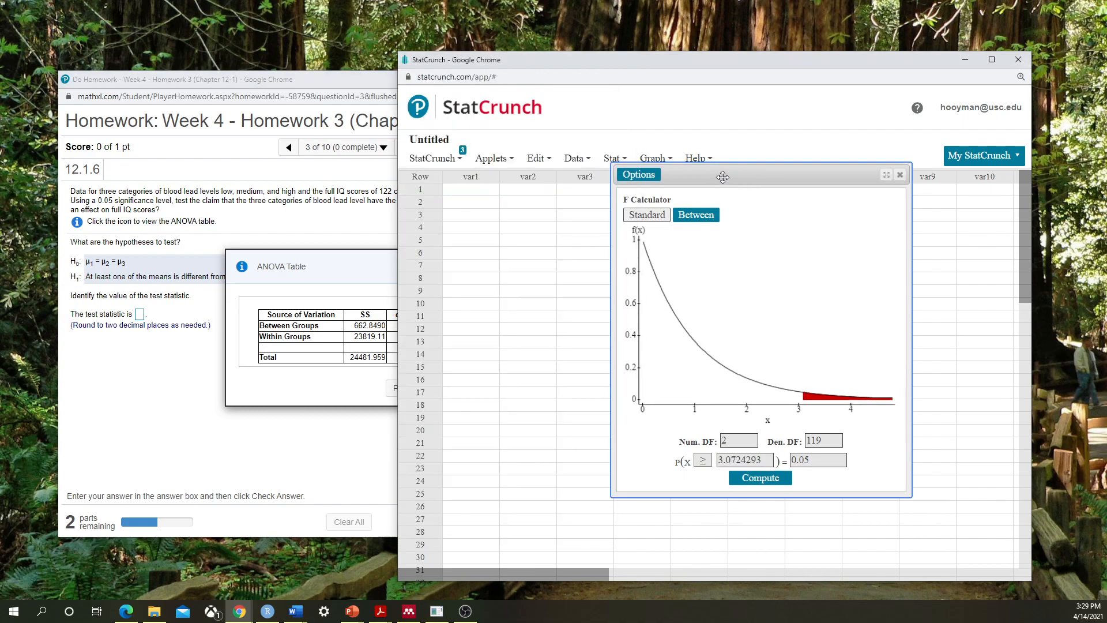
Step: Move the F Calculator aside and reopen the hidden T Calculator result next to it for comparison
left_click_drag(721, 177, 528, 194)
left_click(434, 158)
left_click(434, 158)
left_click(433, 158)
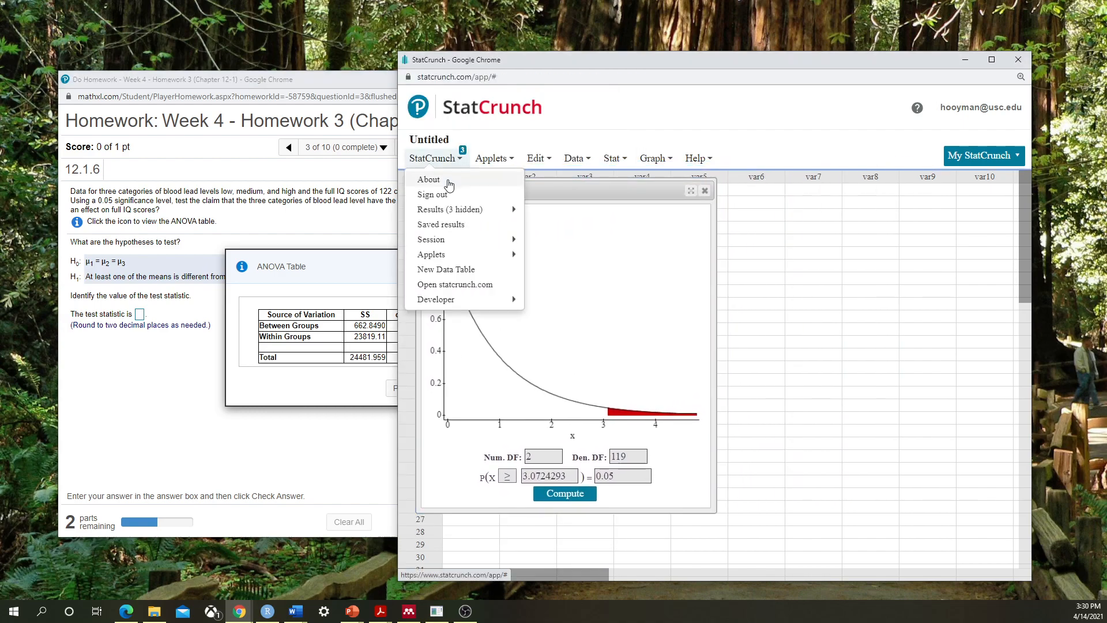
mouse_move(446, 212)
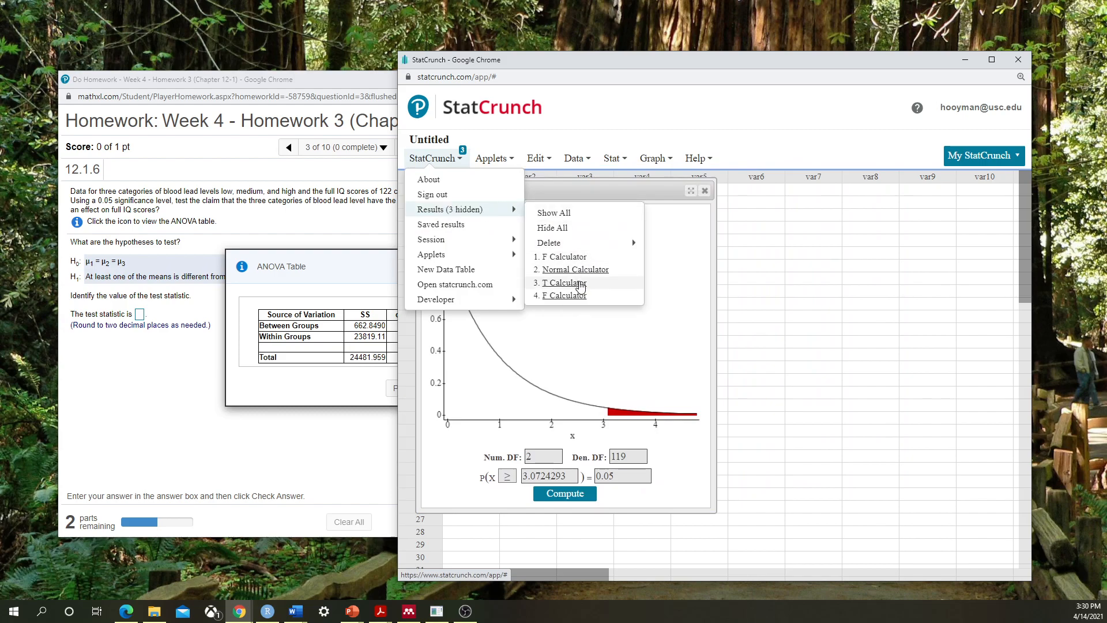
left_click(580, 283)
left_click_drag(821, 207, 828, 188)
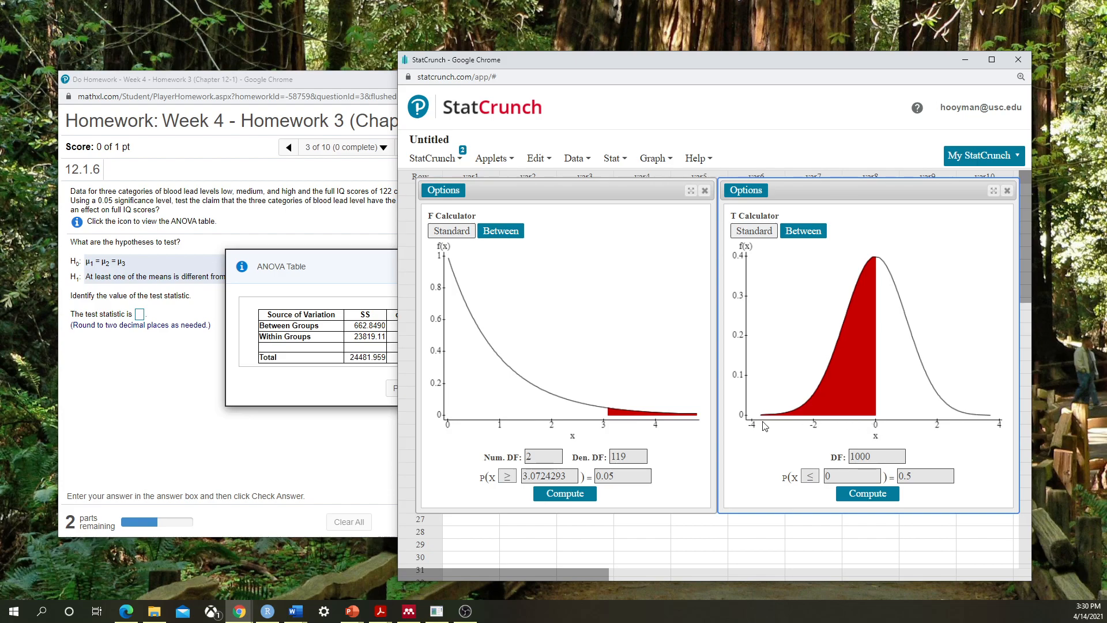
left_click(440, 444)
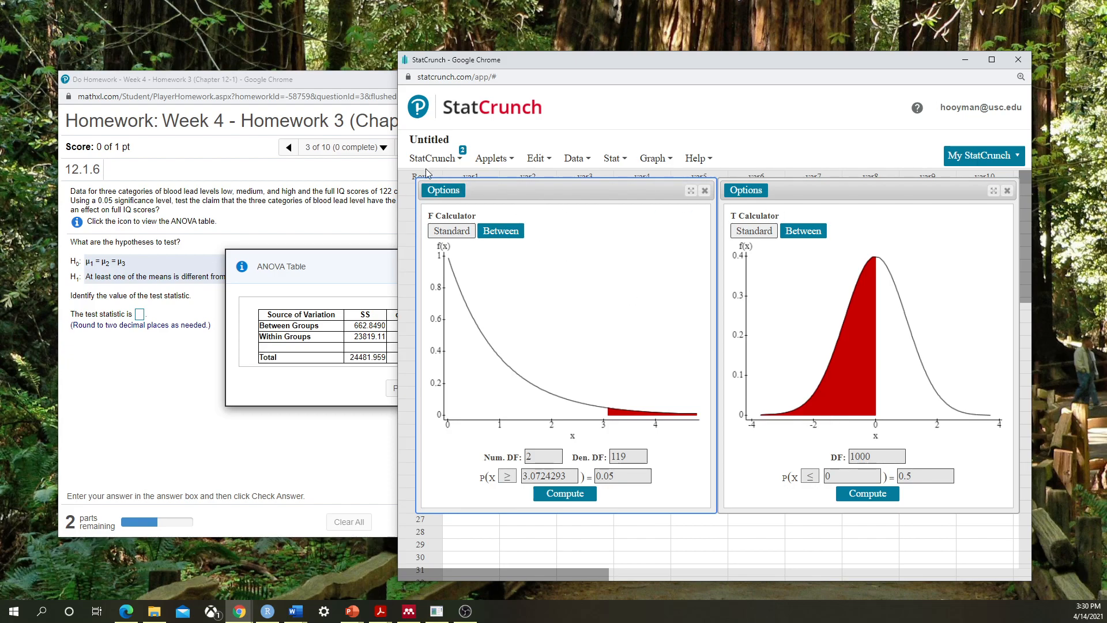
Step: Close the T Calculator, then reopen the hidden Normal Calculator result and place it beside the F Calculator
left_click(1007, 191)
left_click(438, 158)
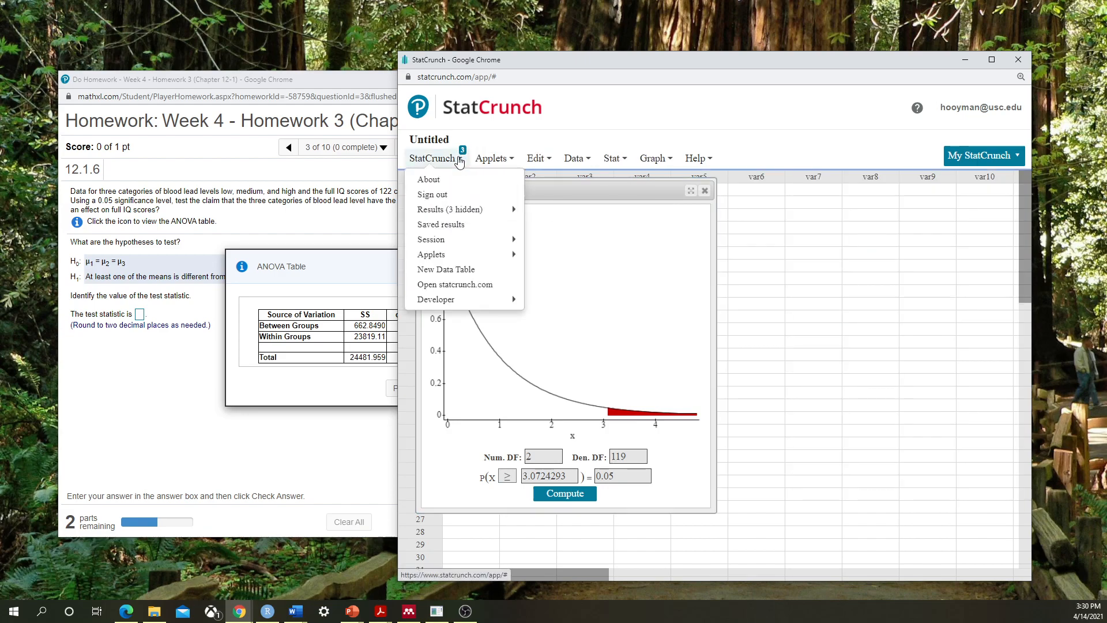
mouse_move(450, 211)
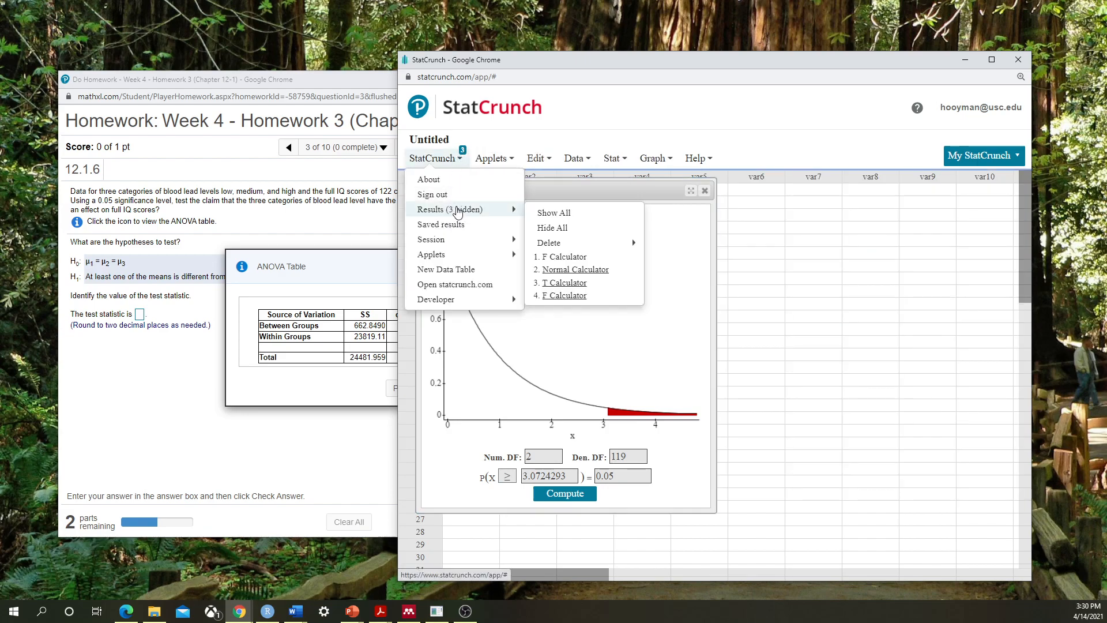
left_click(583, 269)
left_click_drag(532, 193, 817, 193)
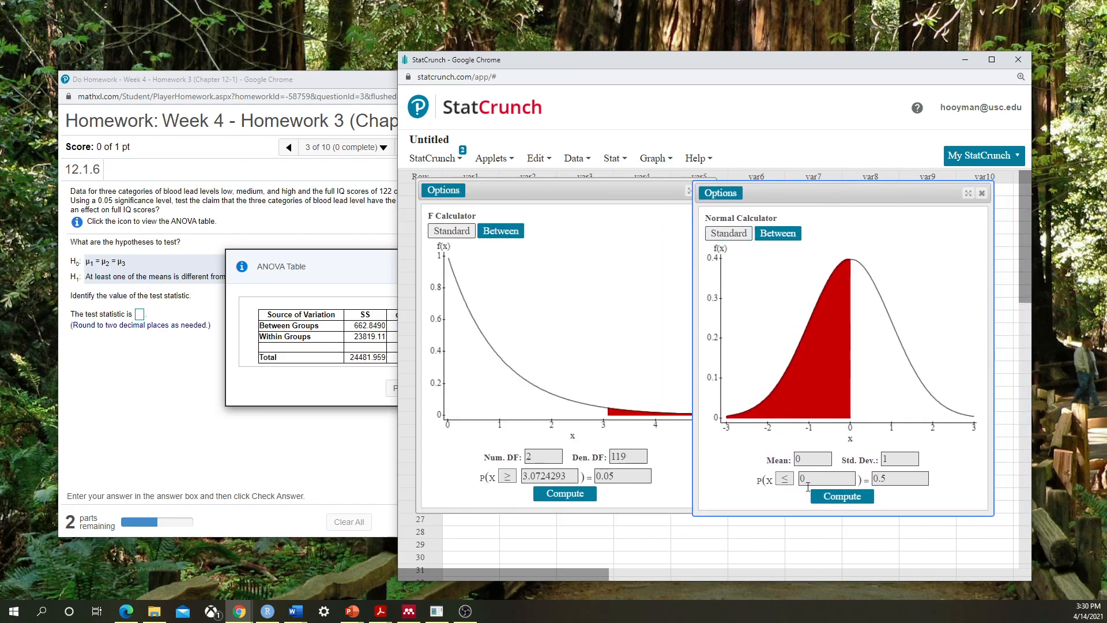
Step: Set the normal distribution's mean to 5, compute it, and bring the F Calculator to the front for comparison
left_click_drag(812, 460, 795, 459)
type("5")
left_click(839, 496)
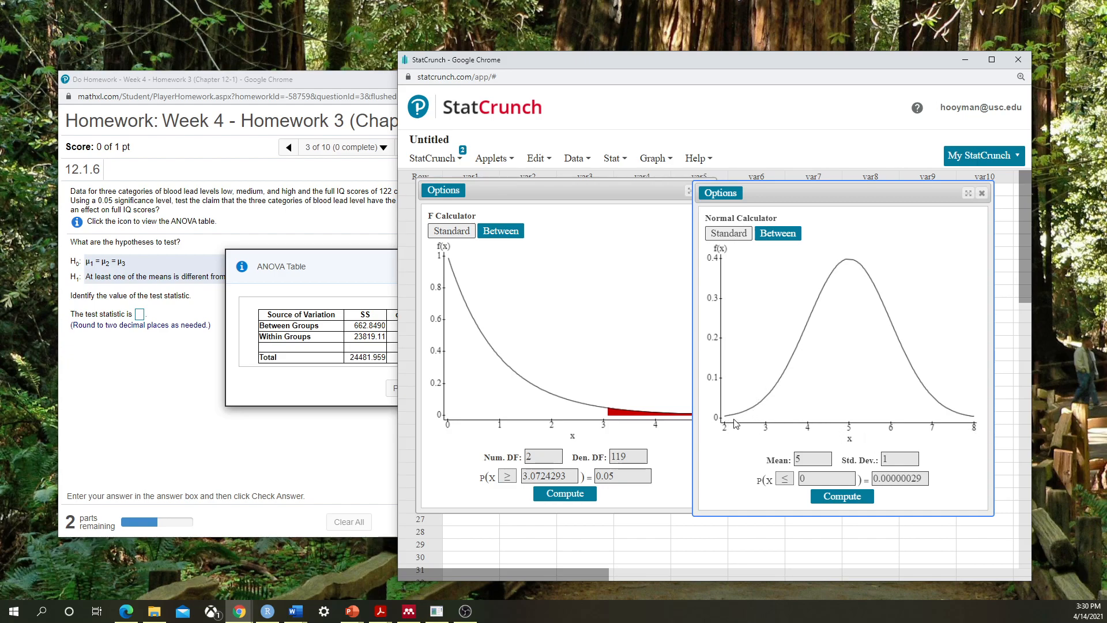
left_click(679, 477)
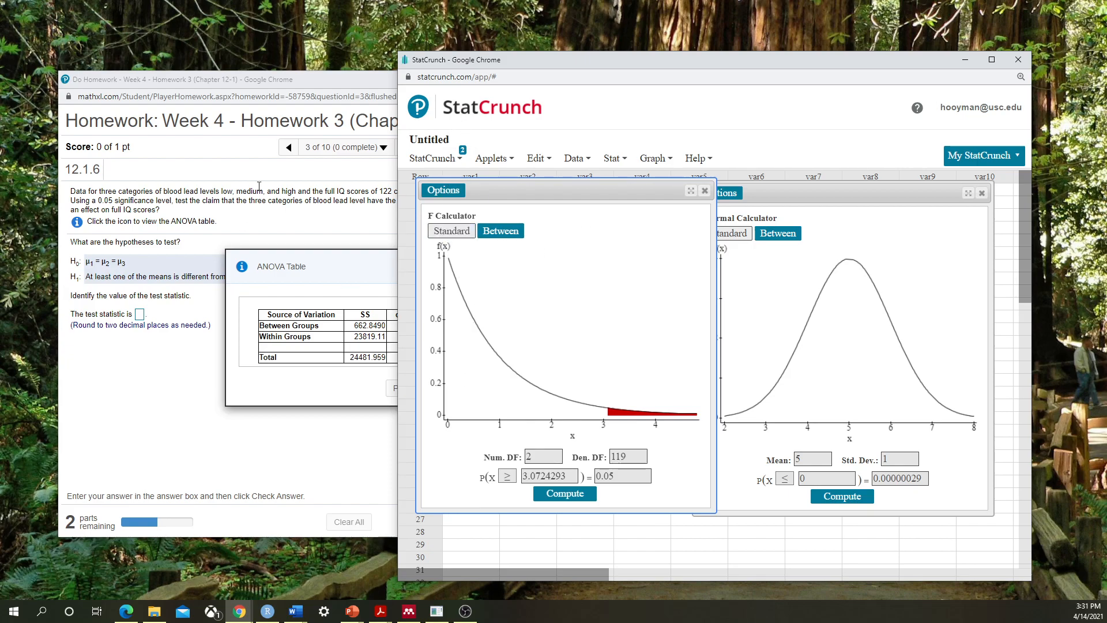
Step: Close the Normal Calculator and move the F Calculator clear of the homework window
left_click(288, 82)
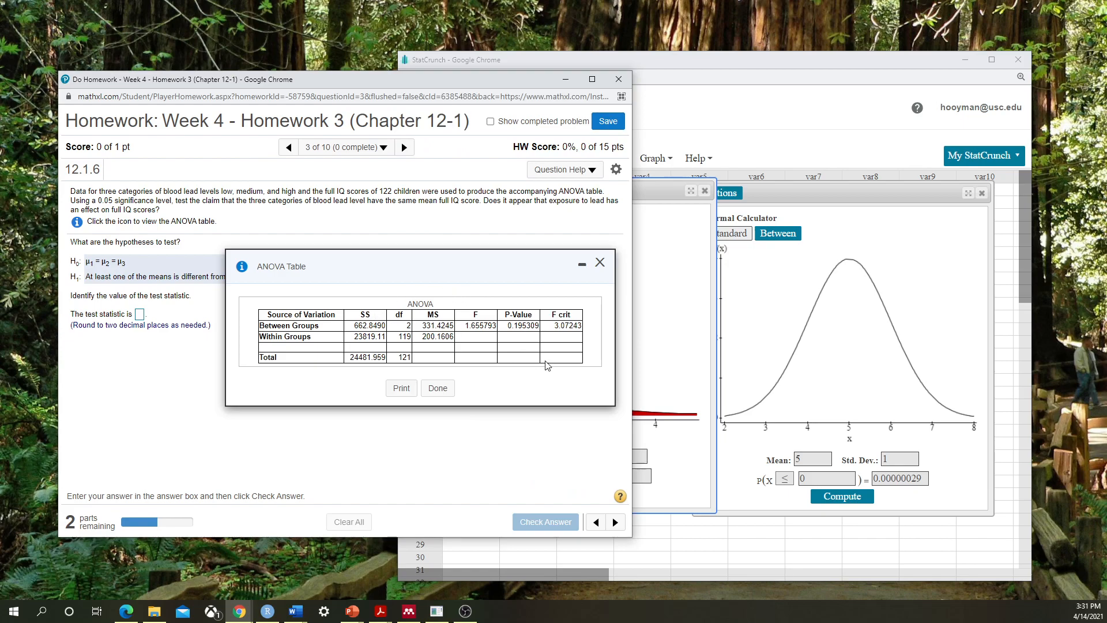
left_click(982, 193)
left_click_drag(584, 190, 807, 185)
left_click(337, 79)
left_click(364, 90)
left_click_drag(719, 192, 755, 191)
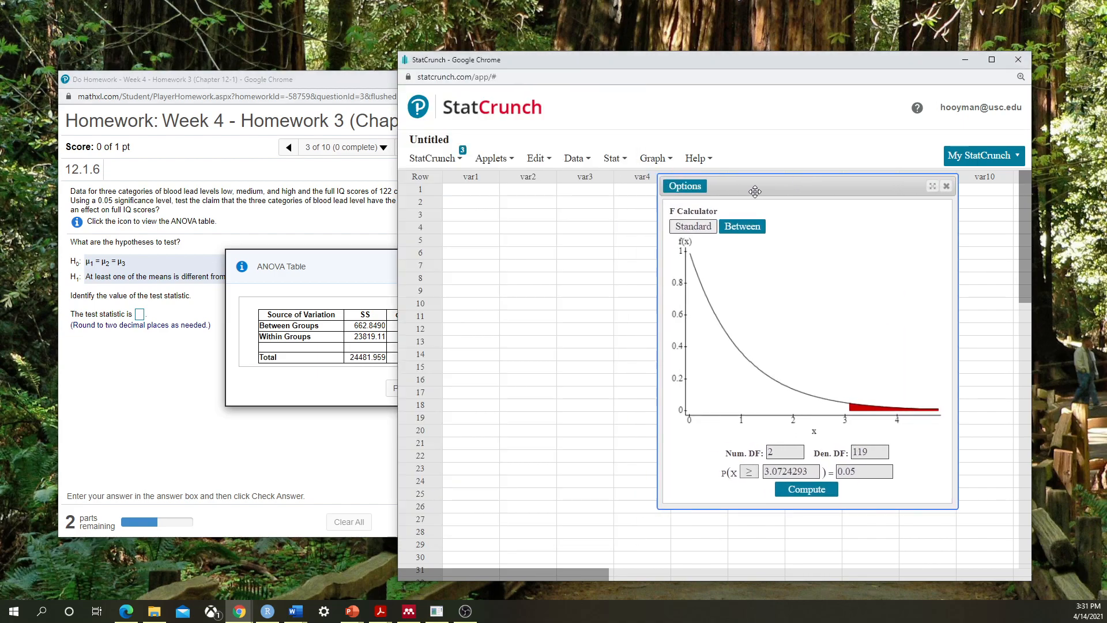
Step: Return to homework question 12.1.6, enter 1.66 as the test statistic and check the answer
left_click(314, 81)
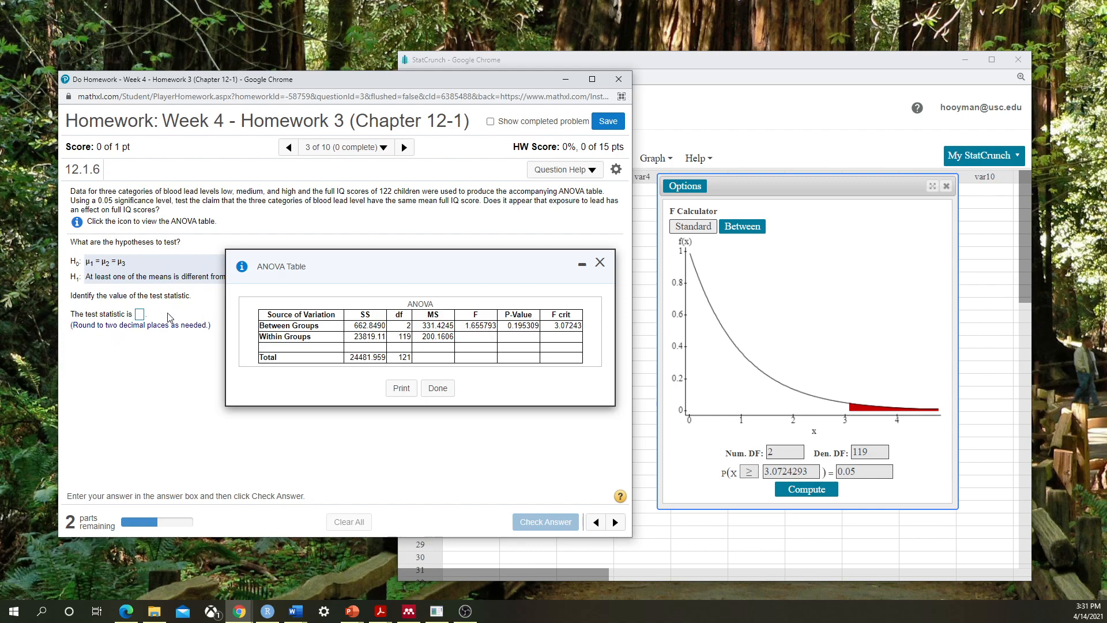
left_click(140, 315)
type("1.66")
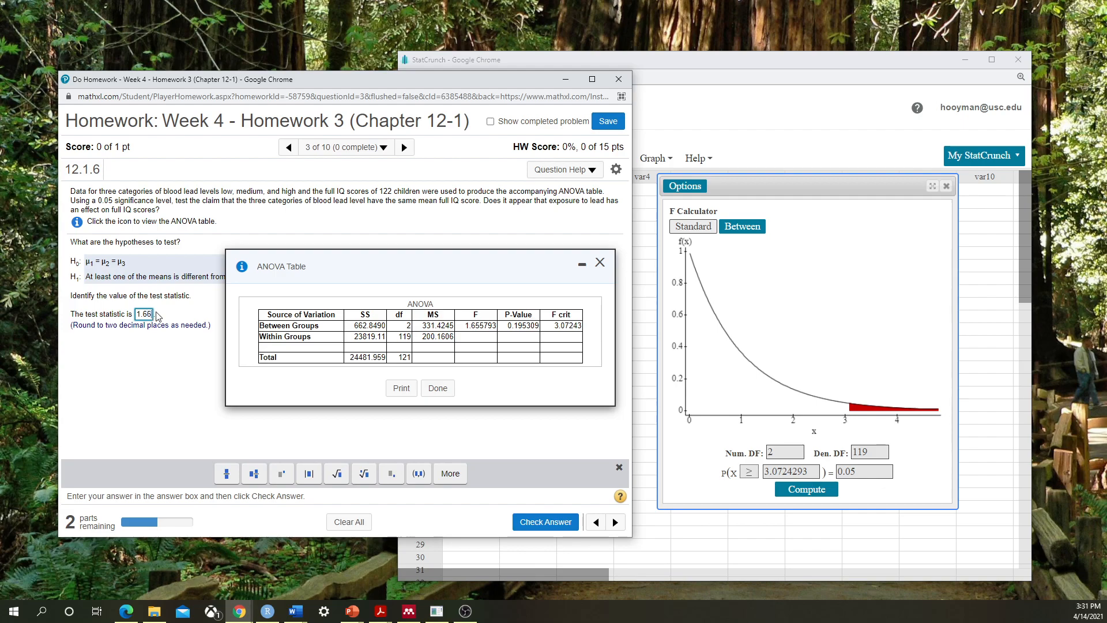
left_click(548, 523)
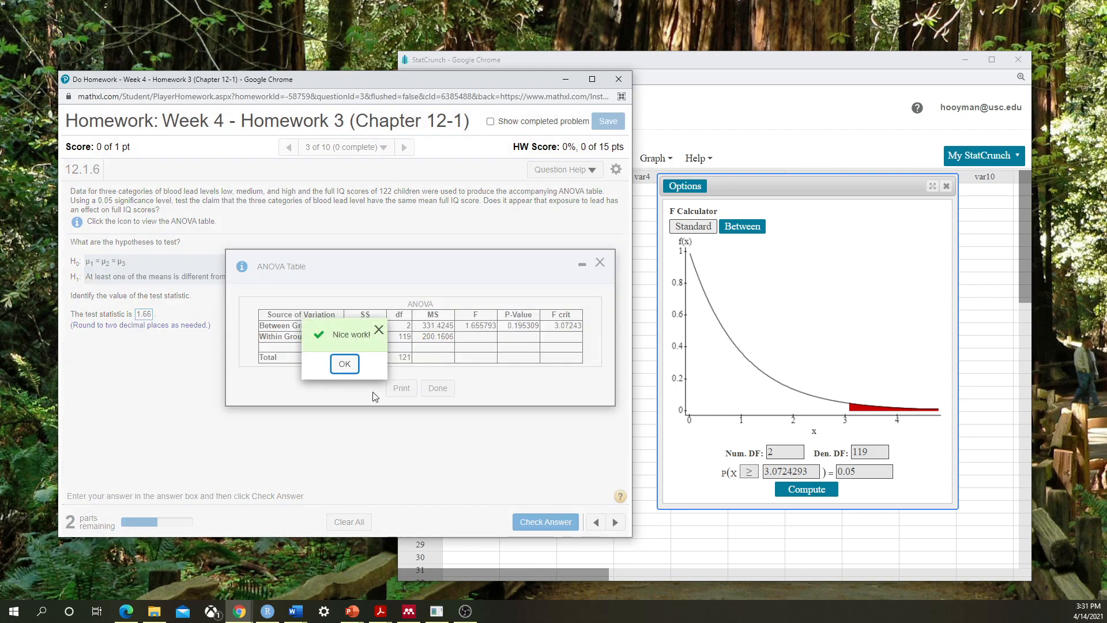
left_click(345, 364)
Step: Enter .195 as the P-value for question 12.1.6 and check the answer
left_click(127, 361)
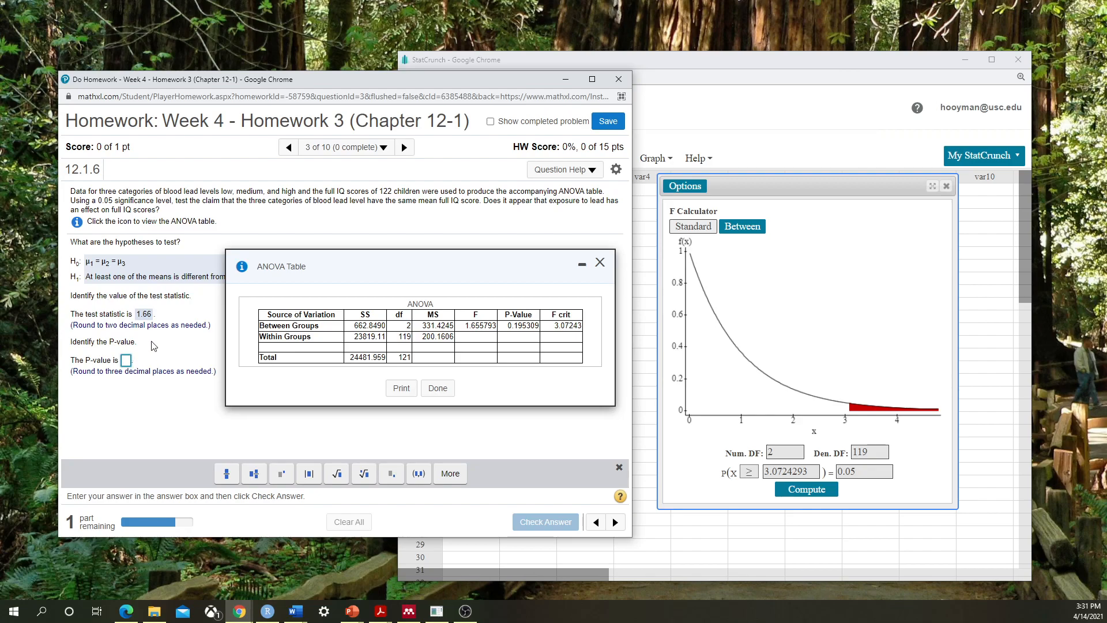
type(".195")
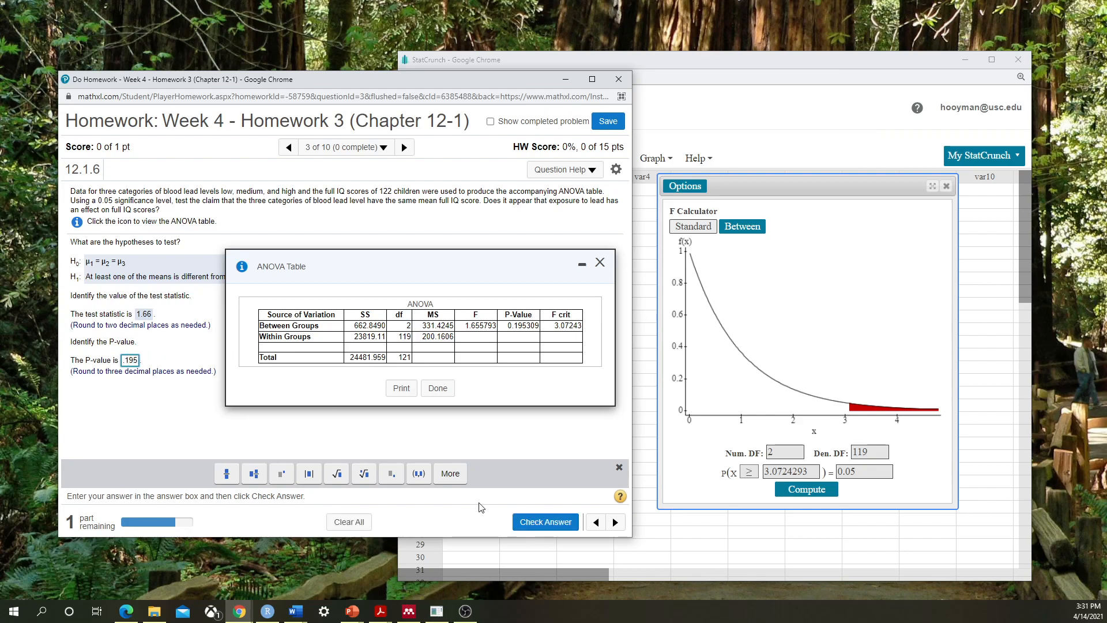
left_click(517, 524)
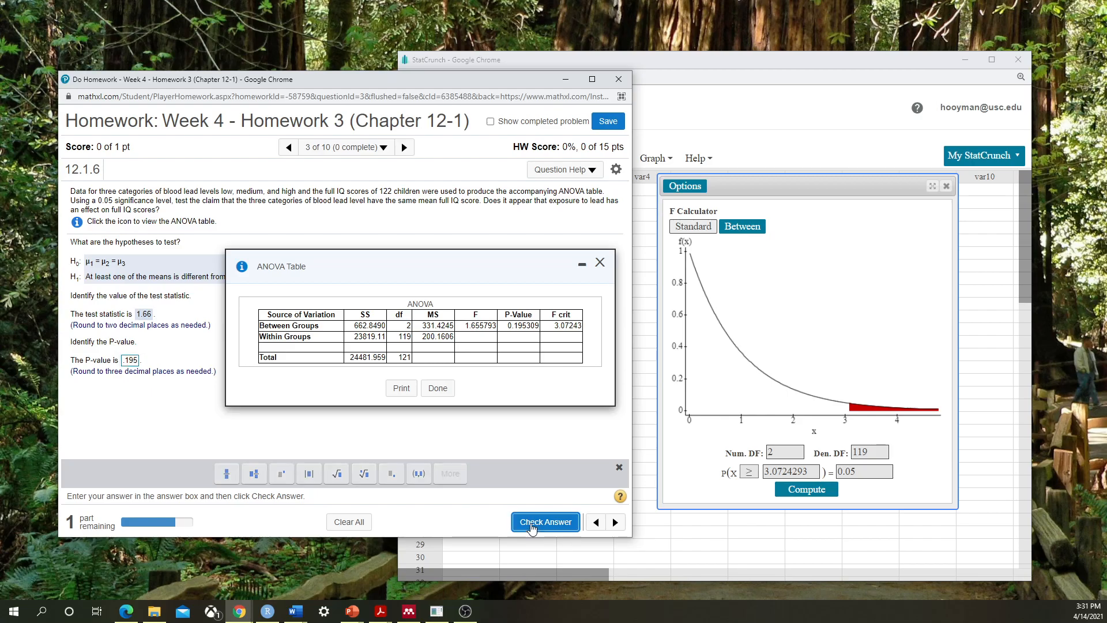
left_click(346, 367)
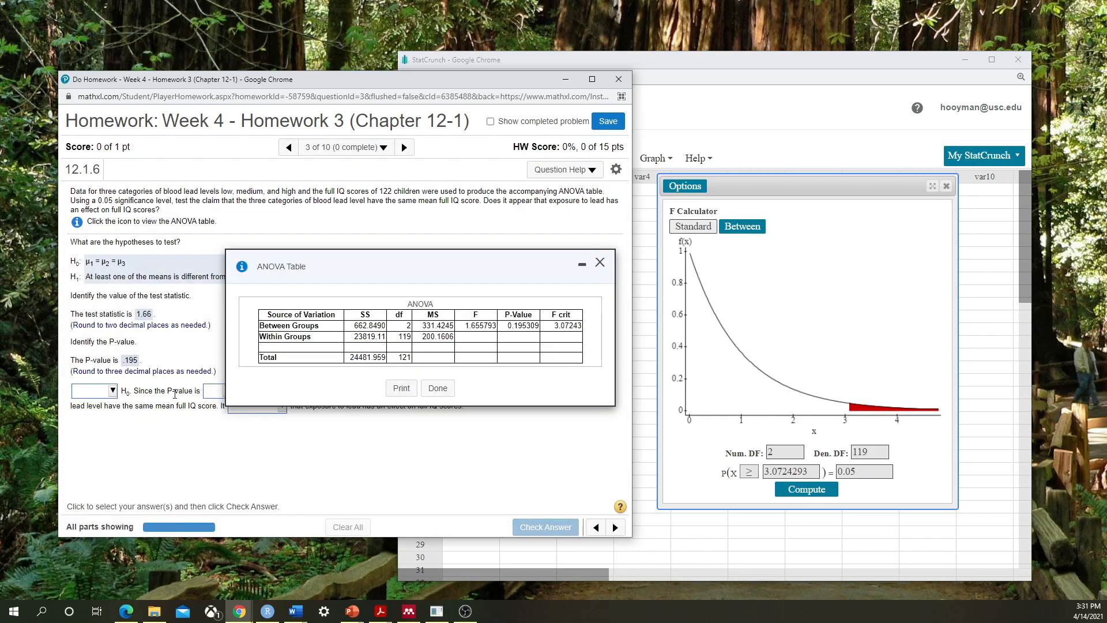
Step: Close the ANOVA table and go to Question 5 from the homework overview
left_click_drag(375, 266, 335, 316)
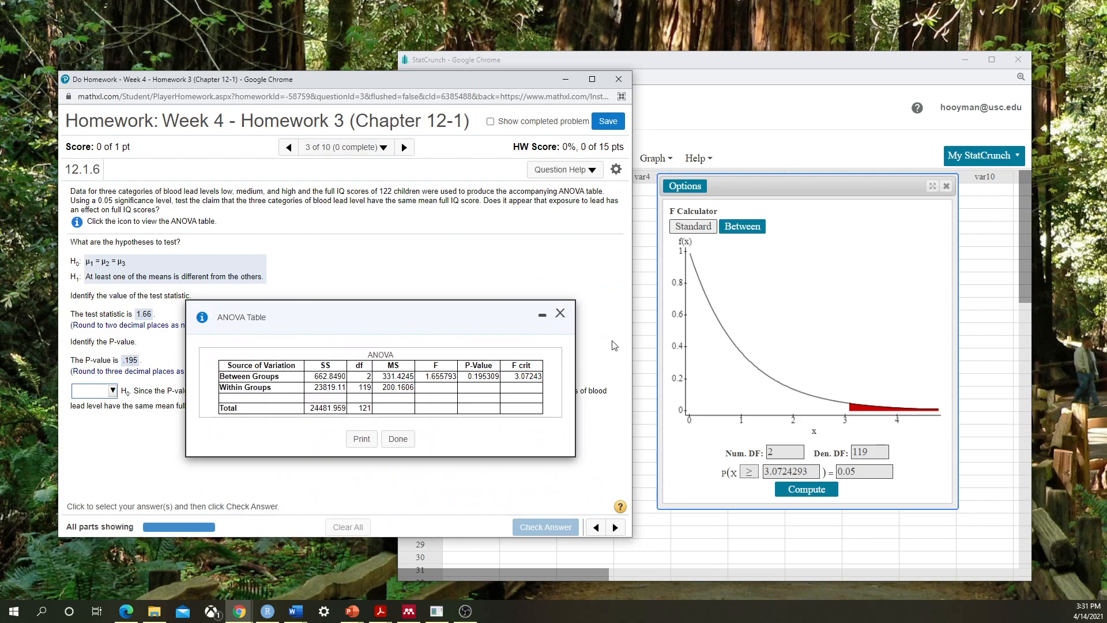
left_click(560, 313)
left_click(381, 149)
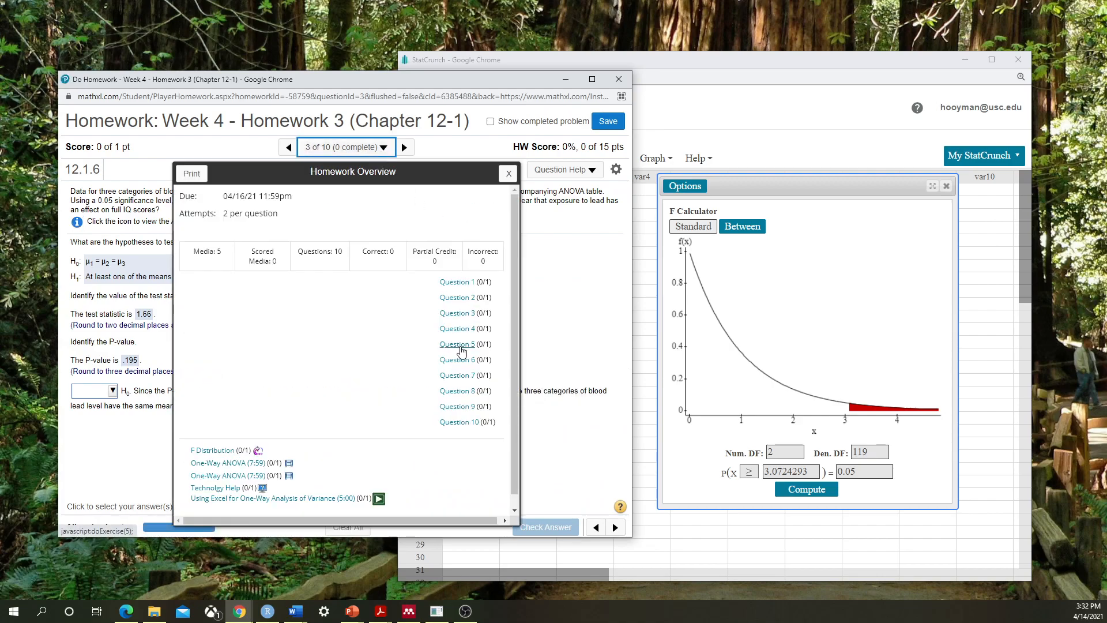
left_click(460, 346)
left_click(327, 387)
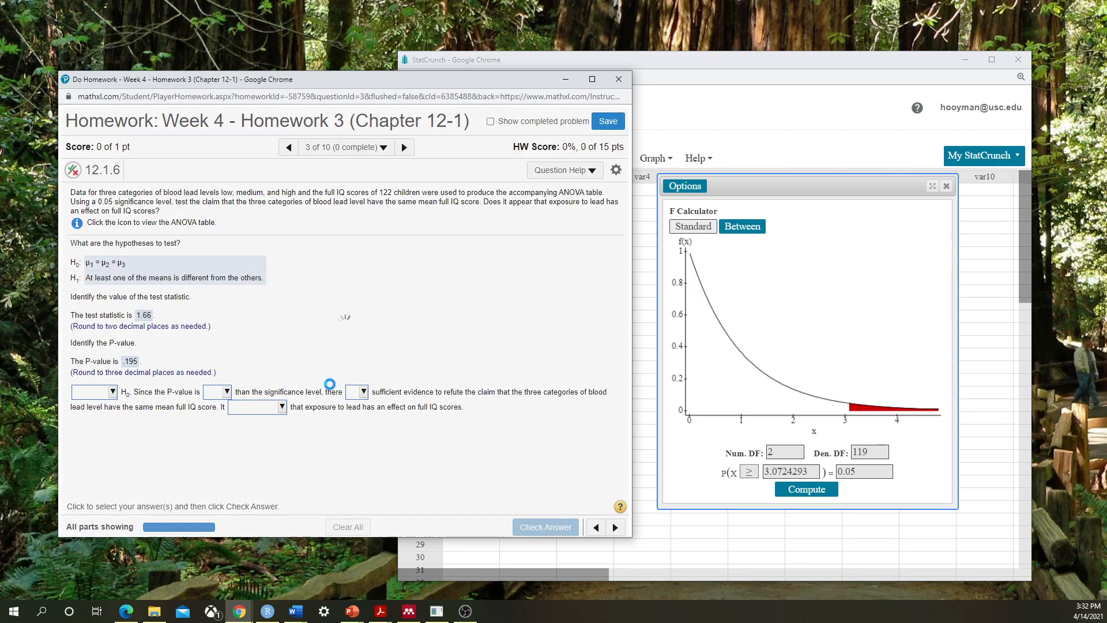
Step: Open the poplar weights data table for question 12.1.13-T and close the StatCrunch window with its F Calculator
left_click(78, 229)
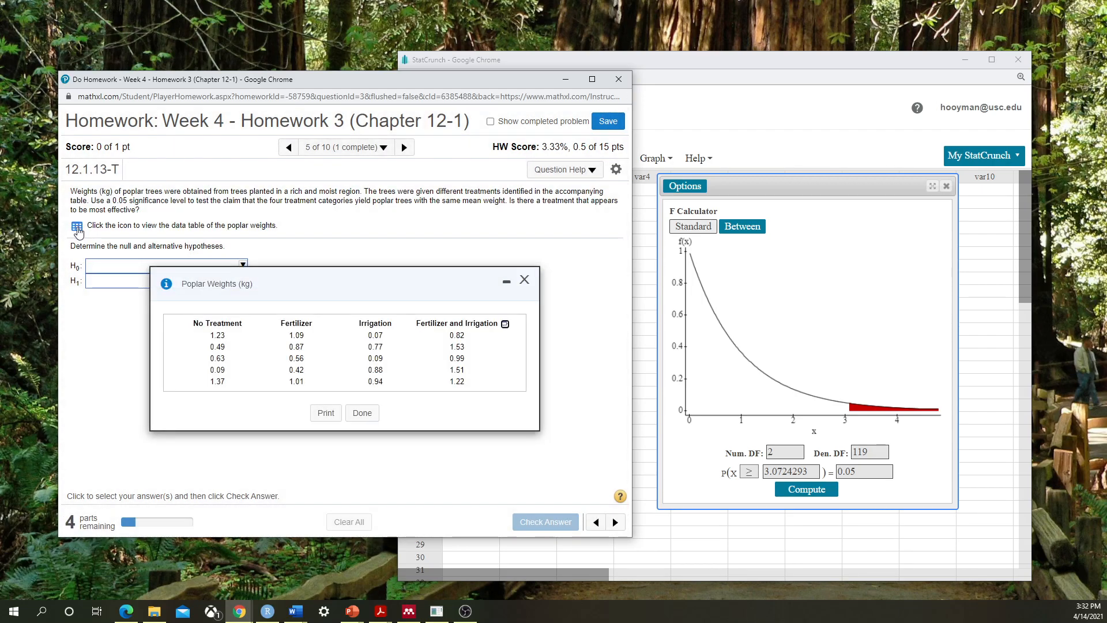
left_click(947, 186)
left_click(1018, 60)
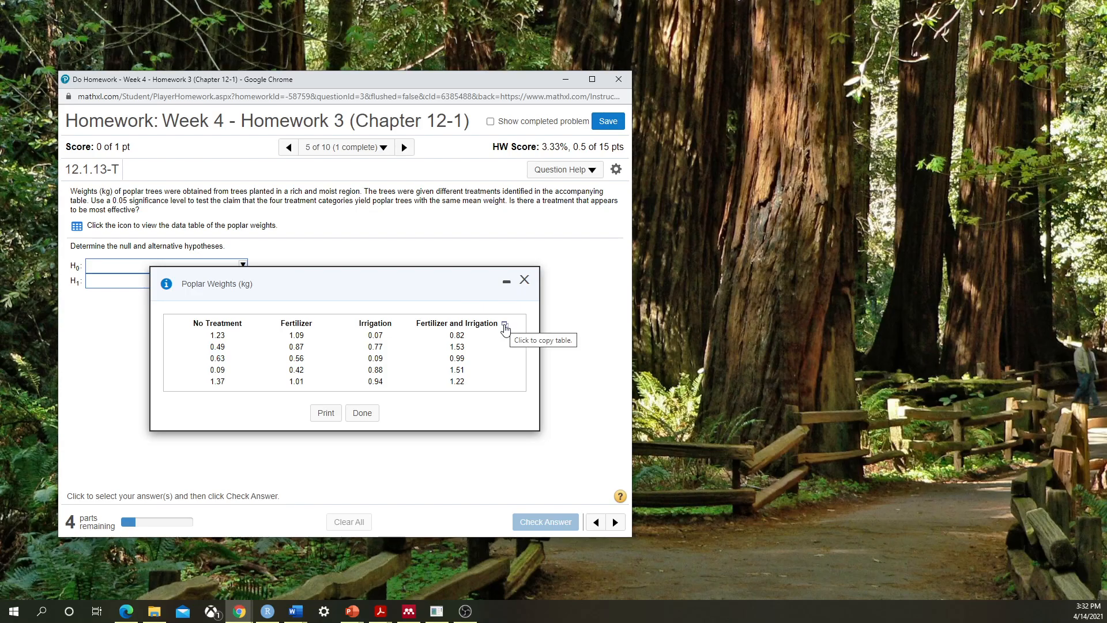
Step: Open the poplar weights table in StatCrunch, place its window beside the homework, and close the data table pop-up
left_click(505, 326)
left_click(528, 346)
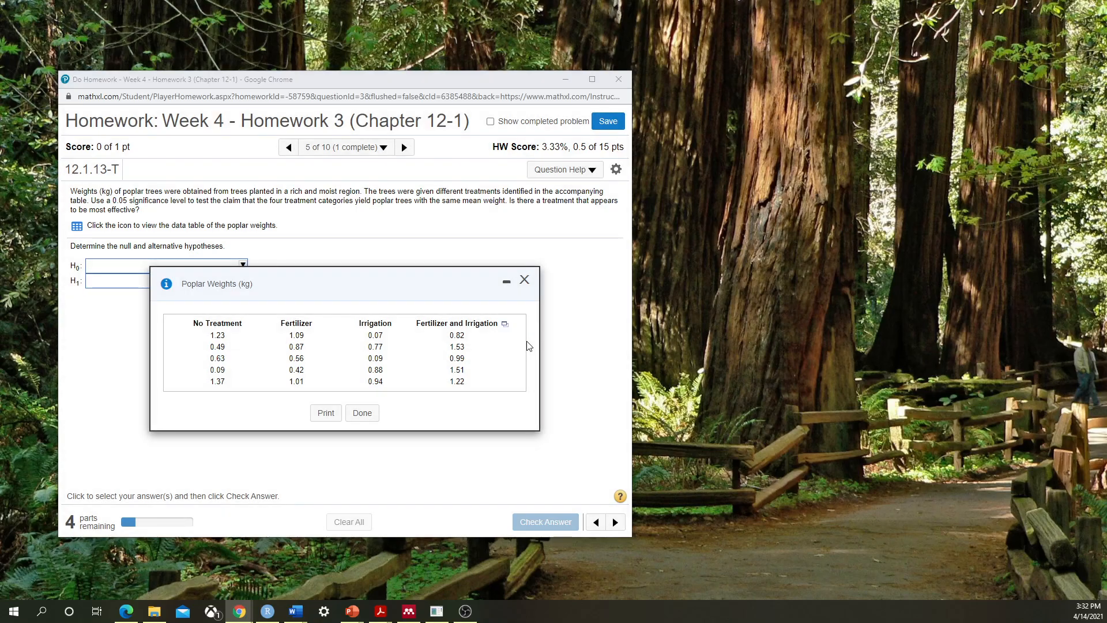
left_click_drag(992, 172, 614, 133)
left_click(437, 279)
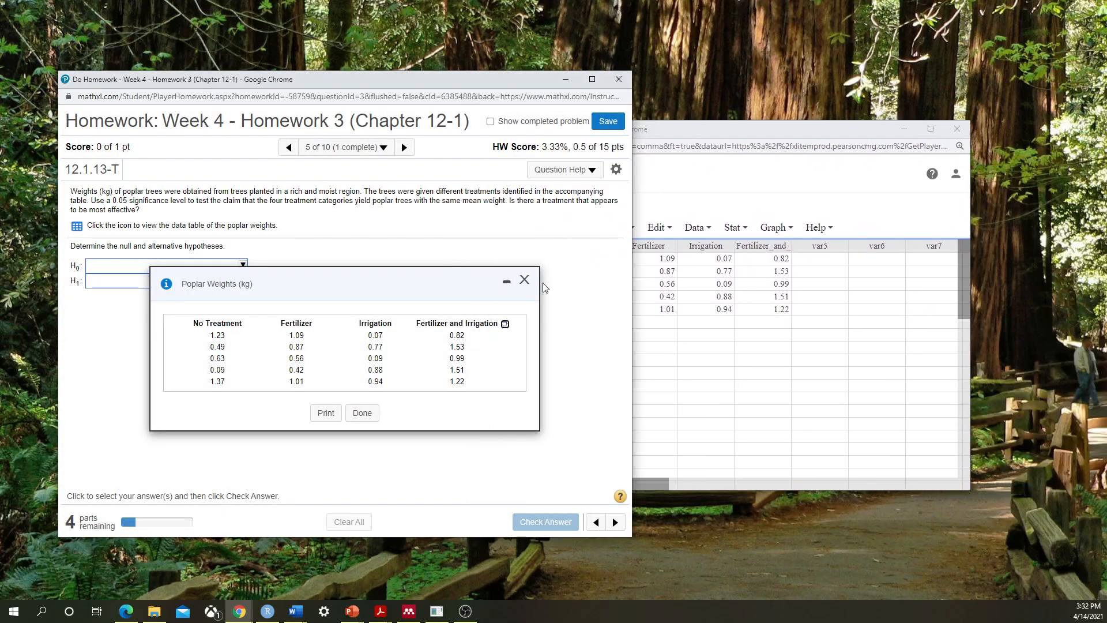
left_click(550, 284)
left_click(720, 193)
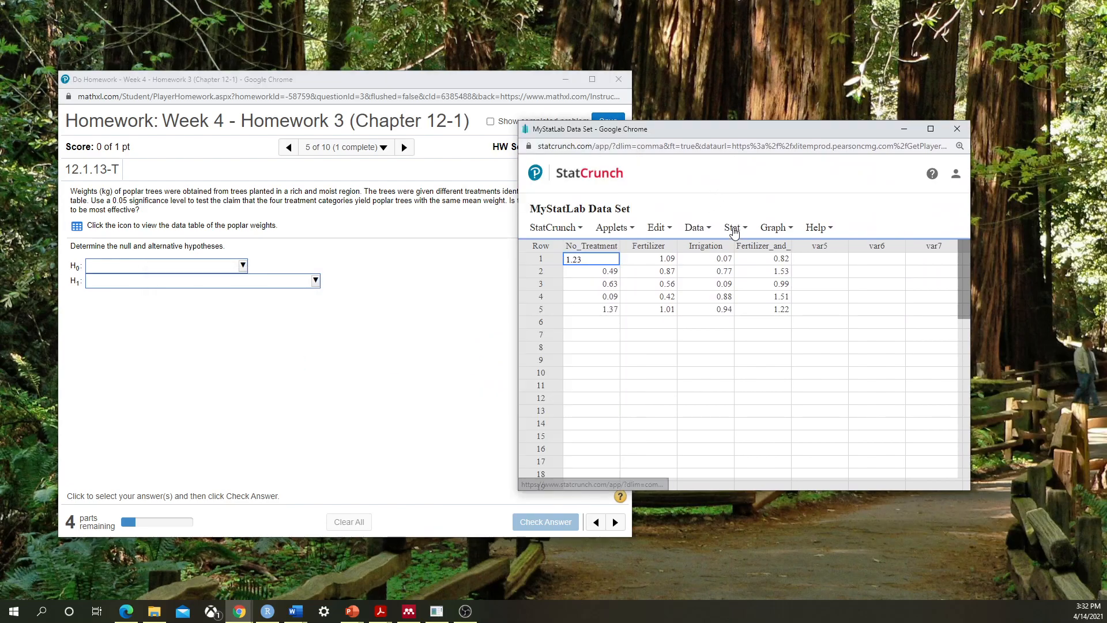
Step: Start a One Way ANOVA comparing the No_Treatment, Fertilizer, Irrigation and Fertilizer_and_Irrigation columns
left_click(733, 227)
mouse_move(734, 370)
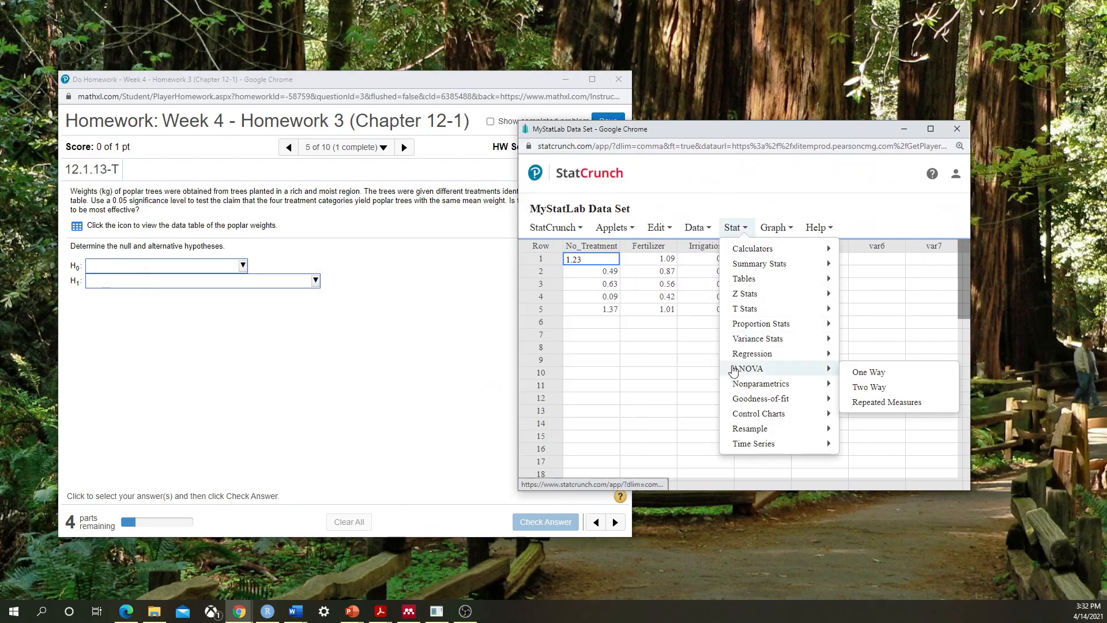
left_click(867, 373)
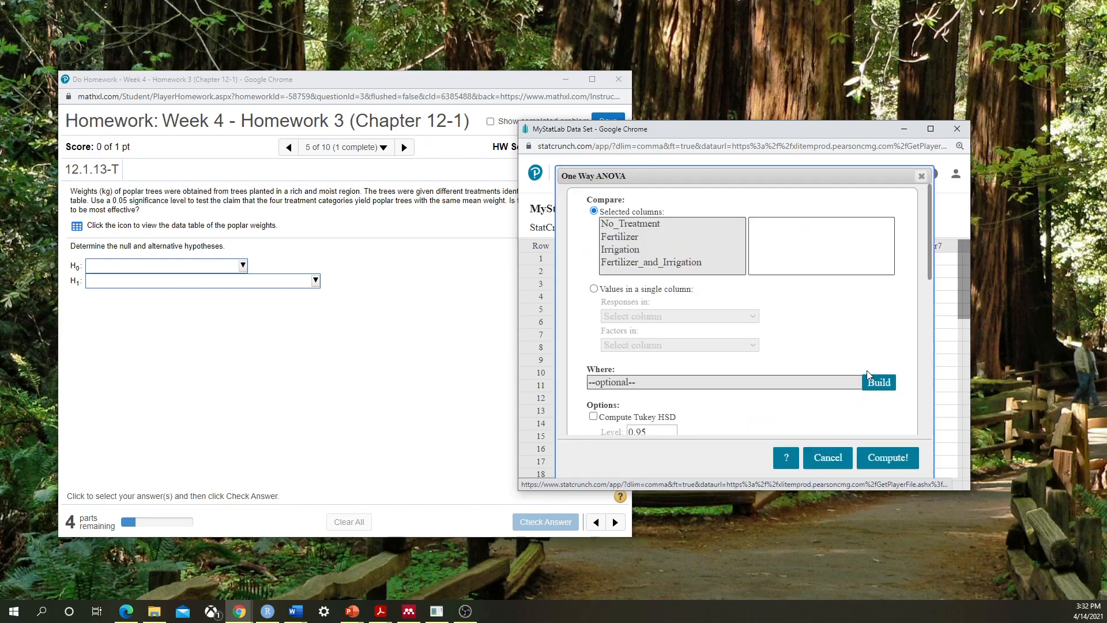
left_click(631, 225)
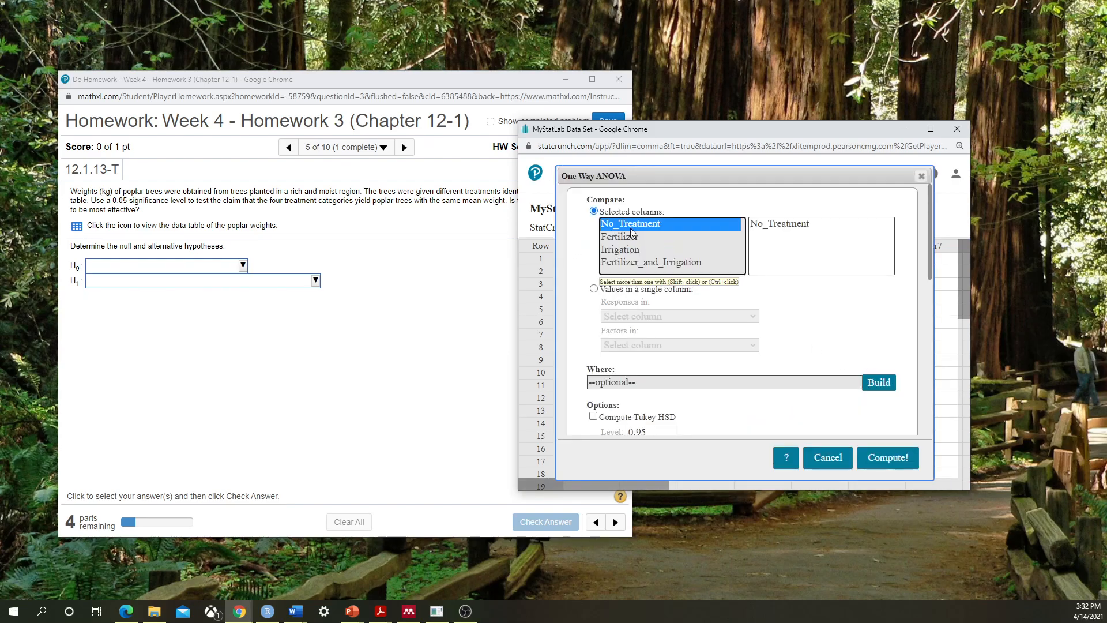
left_click_drag(631, 225, 640, 263)
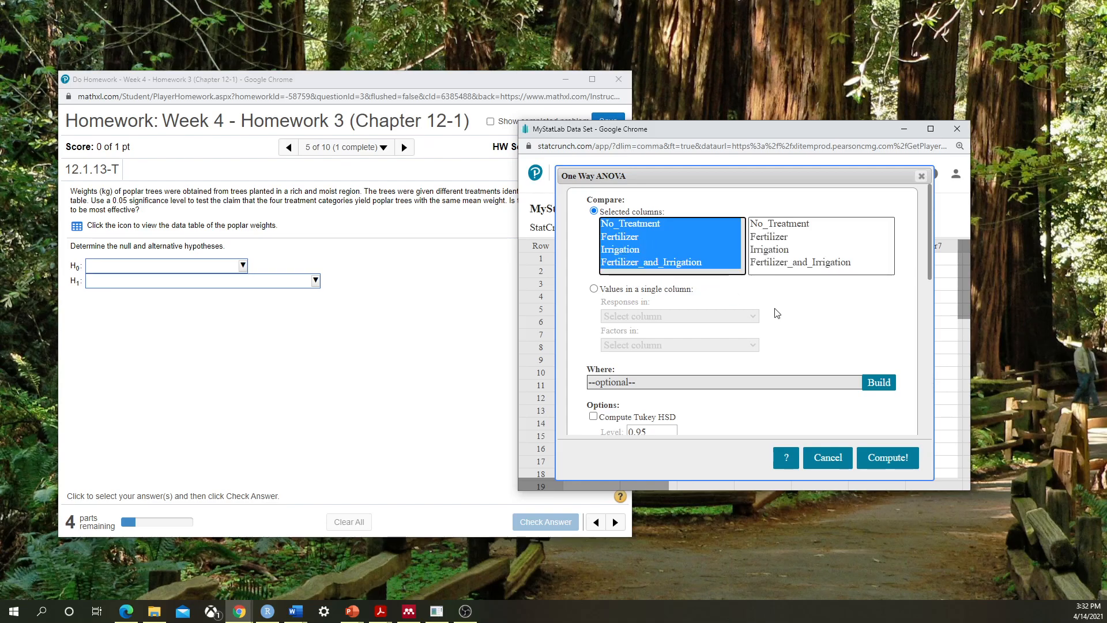
Step: Enable Compute Tukey HSD at the 0.95 level and select the Dotplot graph for the ANOVA
scroll(773, 309, "down", 3)
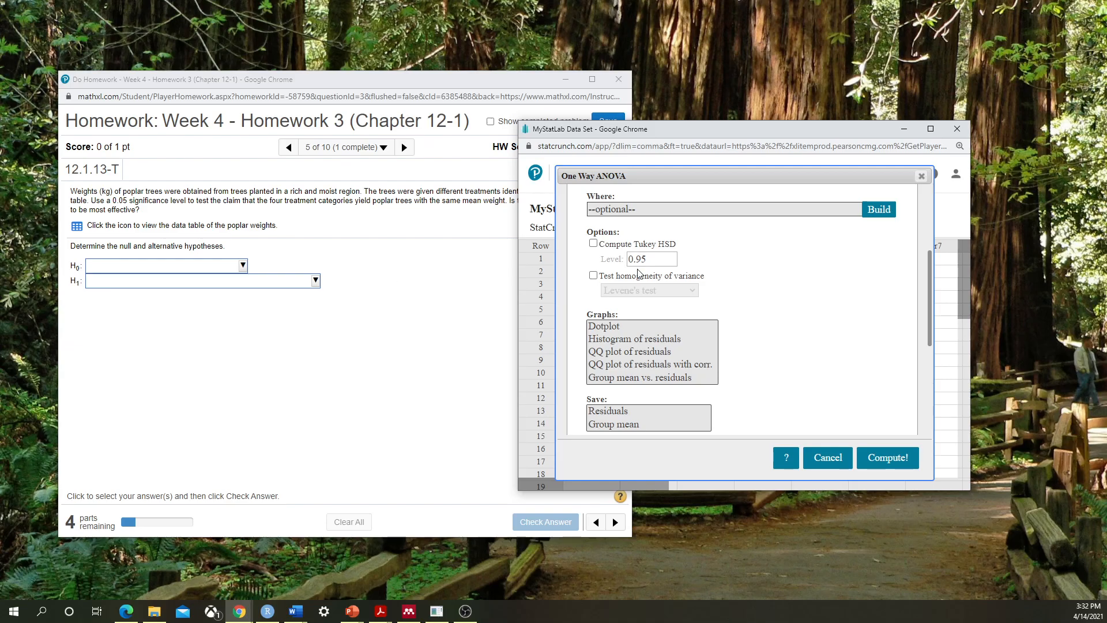
left_click(594, 243)
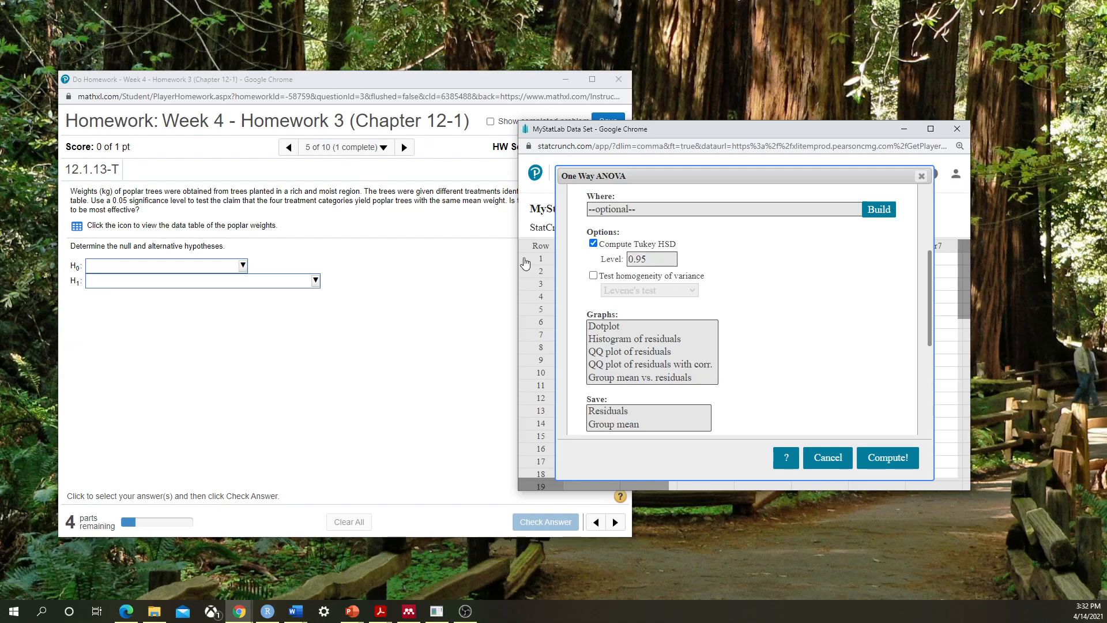
left_click(613, 330)
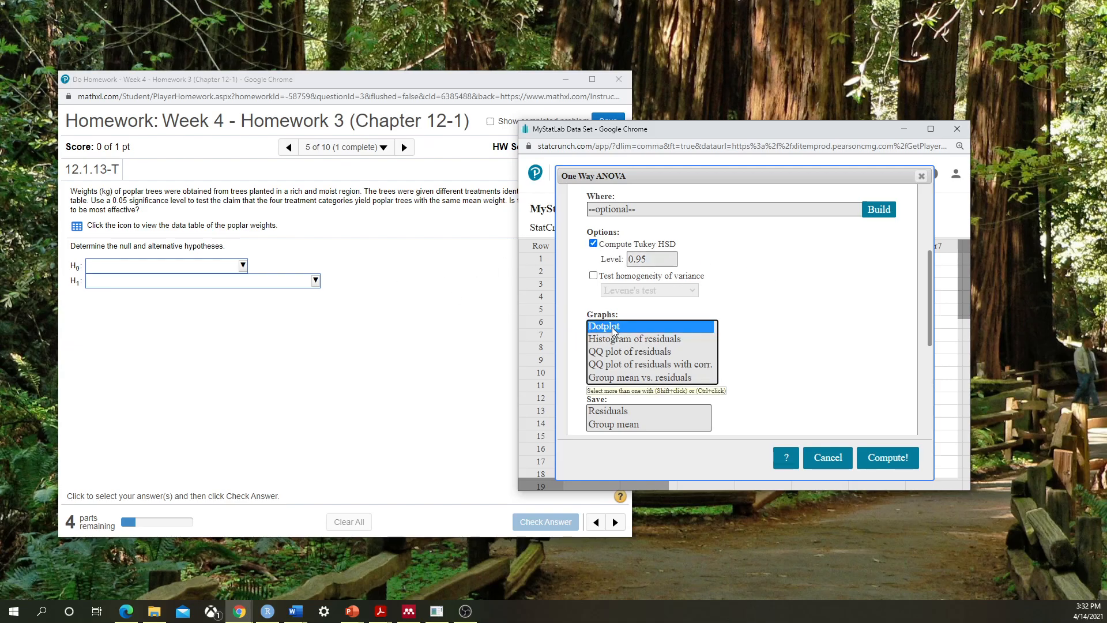
Step: Set H0 to μ1 = μ2 = μ3 = μ4 and H1 to at least one population mean being different, and check the answer
left_click(413, 324)
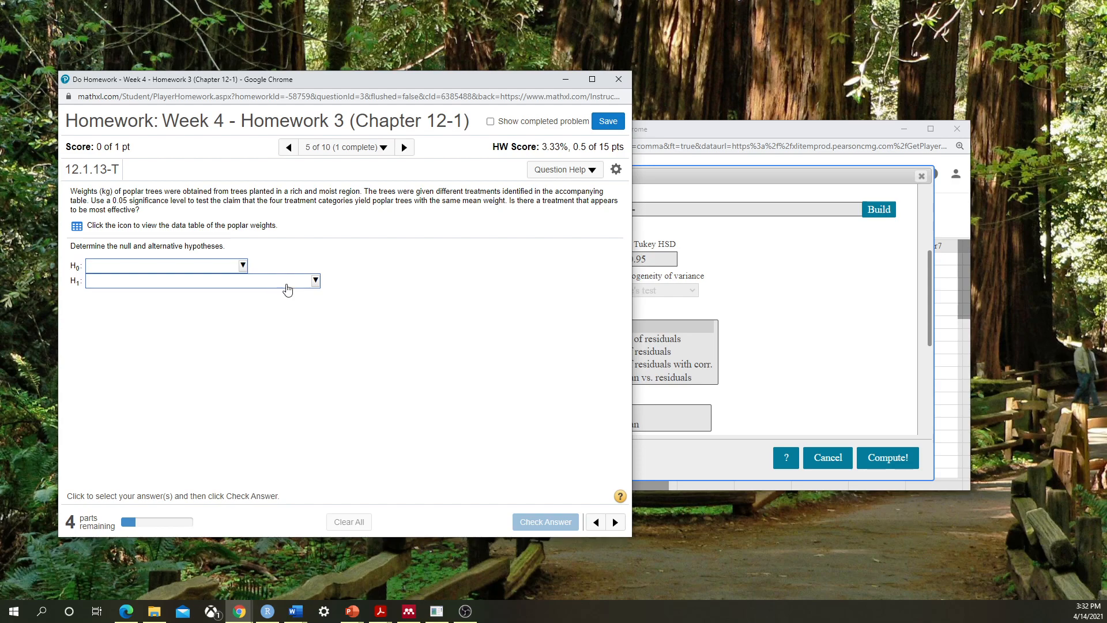
left_click(242, 266)
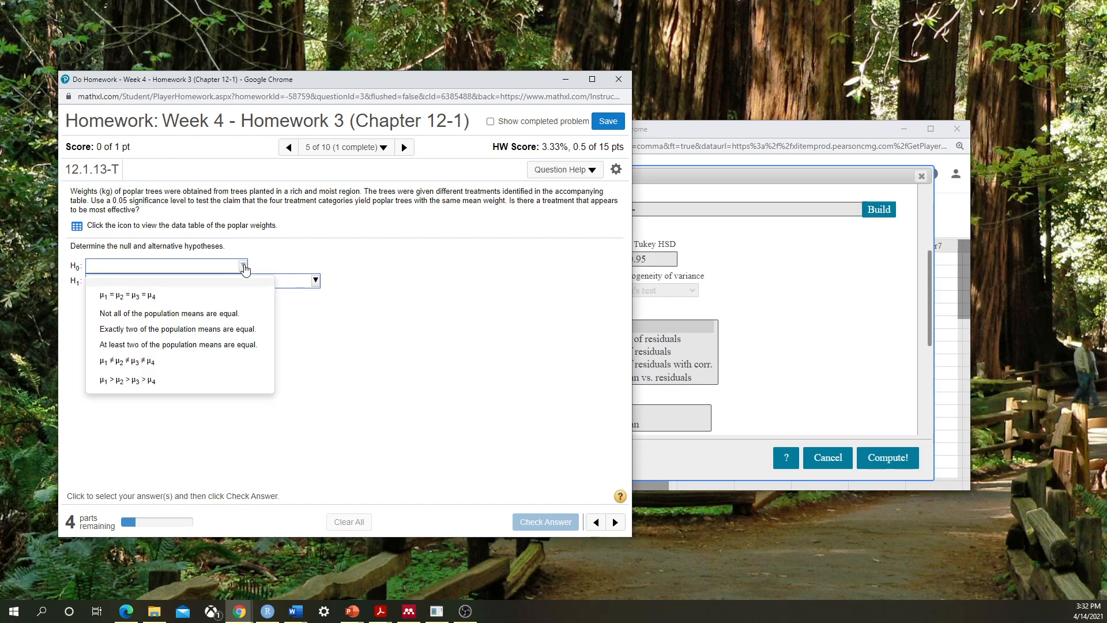
left_click(205, 297)
left_click(205, 283)
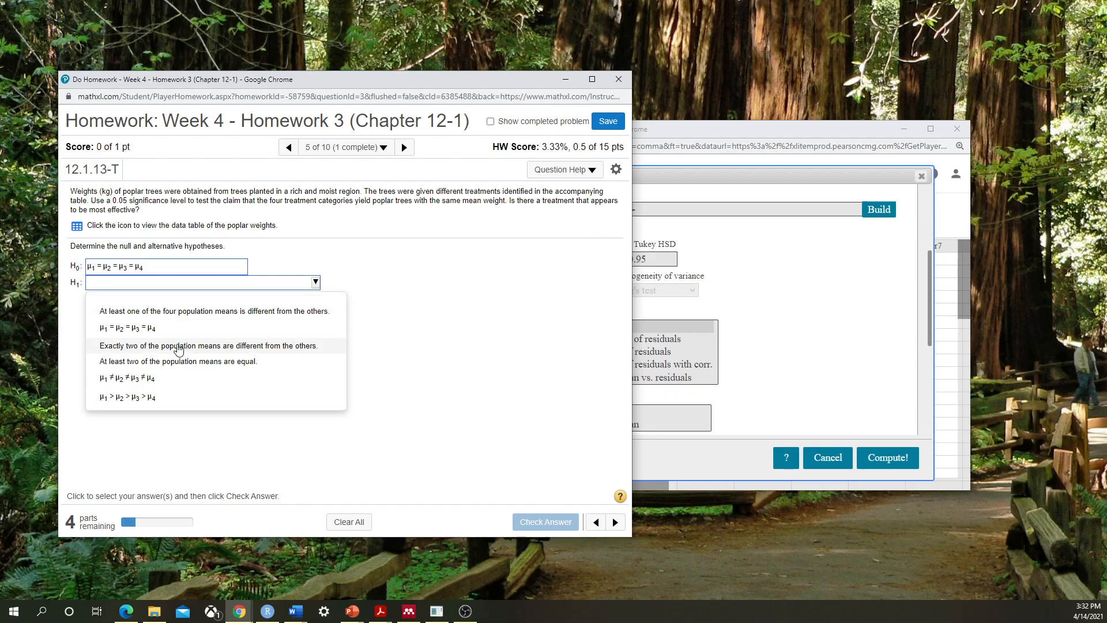
left_click(165, 313)
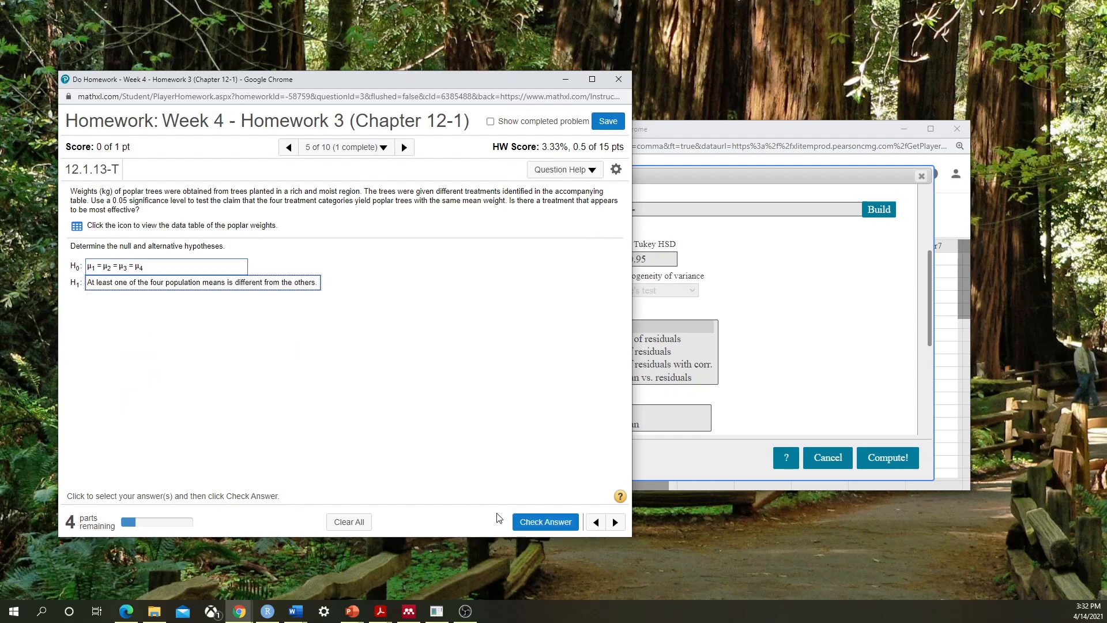
left_click(535, 521)
left_click(346, 365)
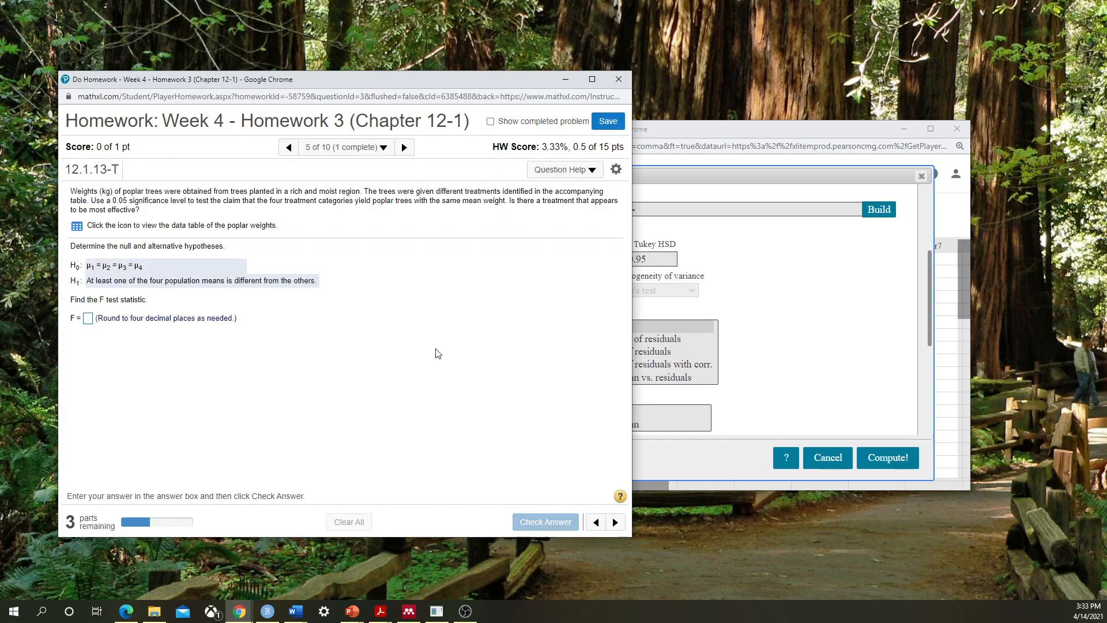
Step: Return to the One Way ANOVA setup in StatCrunch, review its options and compute the results
left_click(733, 140)
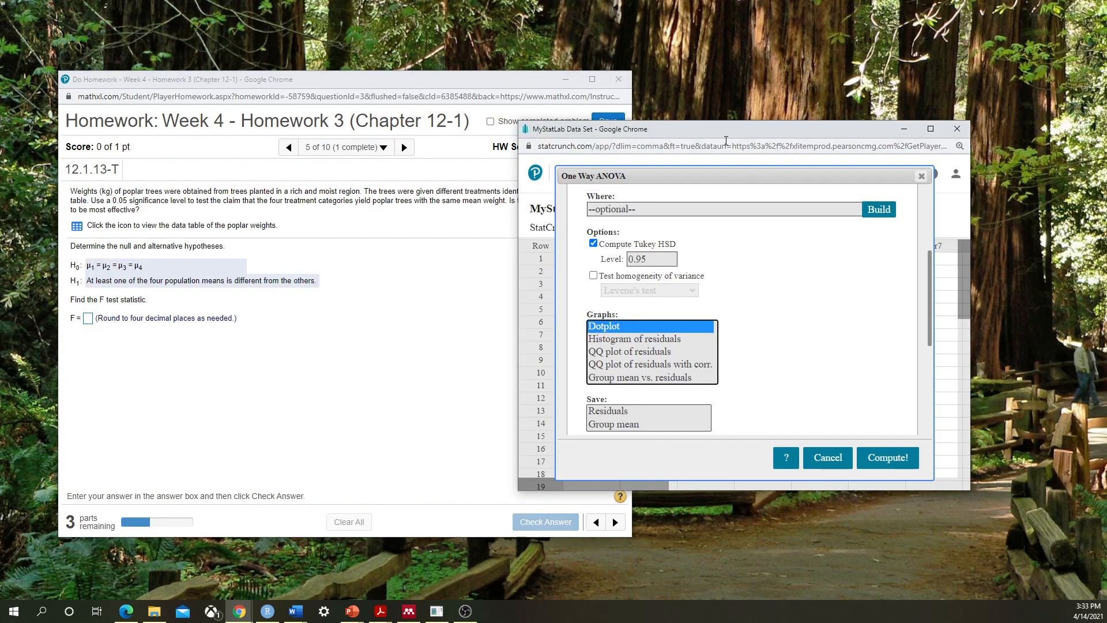
scroll(740, 351, "up", 3)
scroll(741, 346, "down", 4)
scroll(644, 239, "up", 1)
scroll(759, 306, "down", 4)
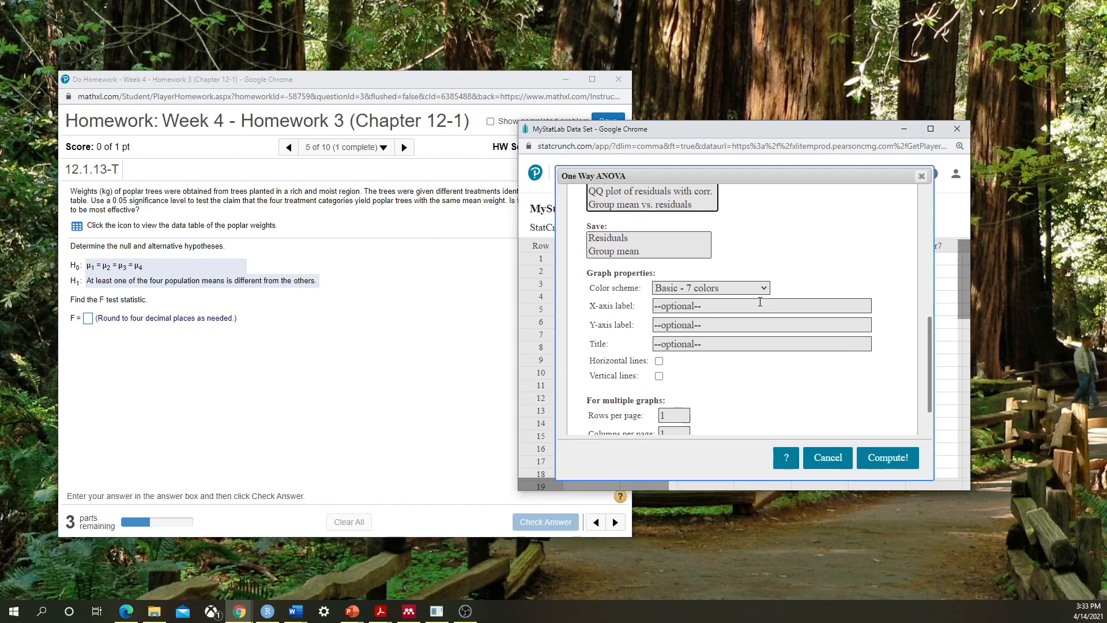
left_click(890, 461)
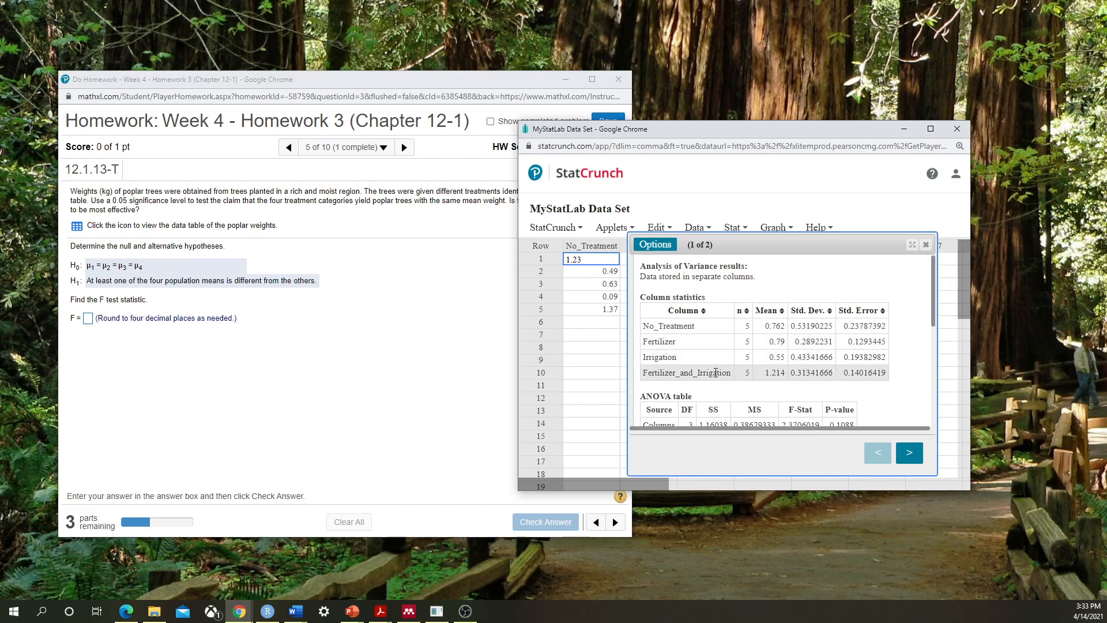
Step: Read the F-Stat from the ANOVA table, enter 2.3706 as the F test statistic and check the answer
scroll(900, 334, "down", 1)
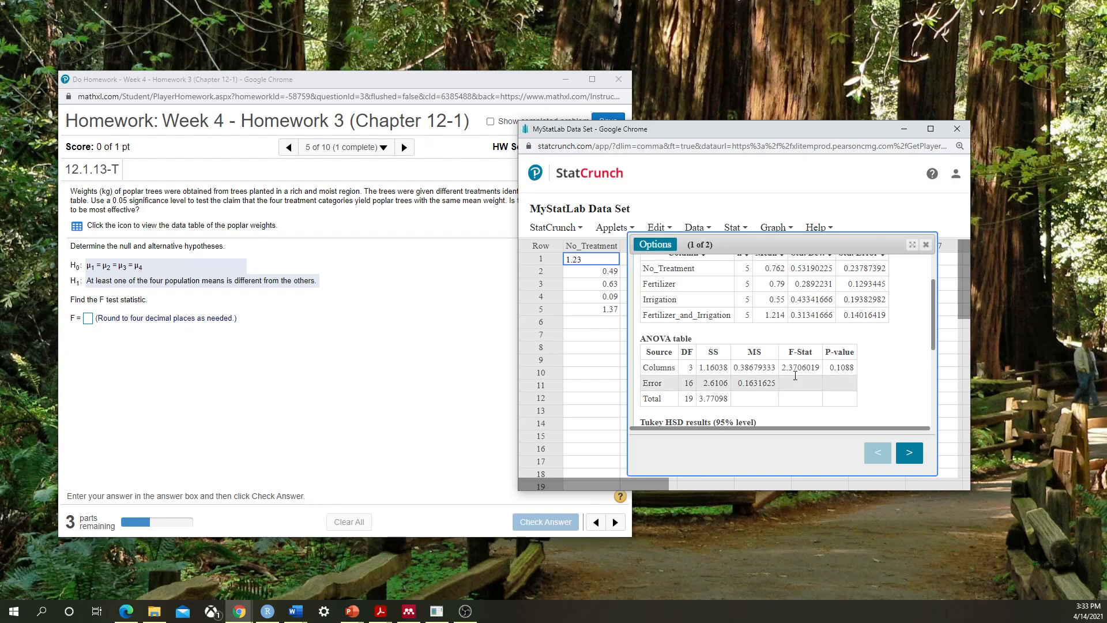
left_click(87, 319)
type("2.3")
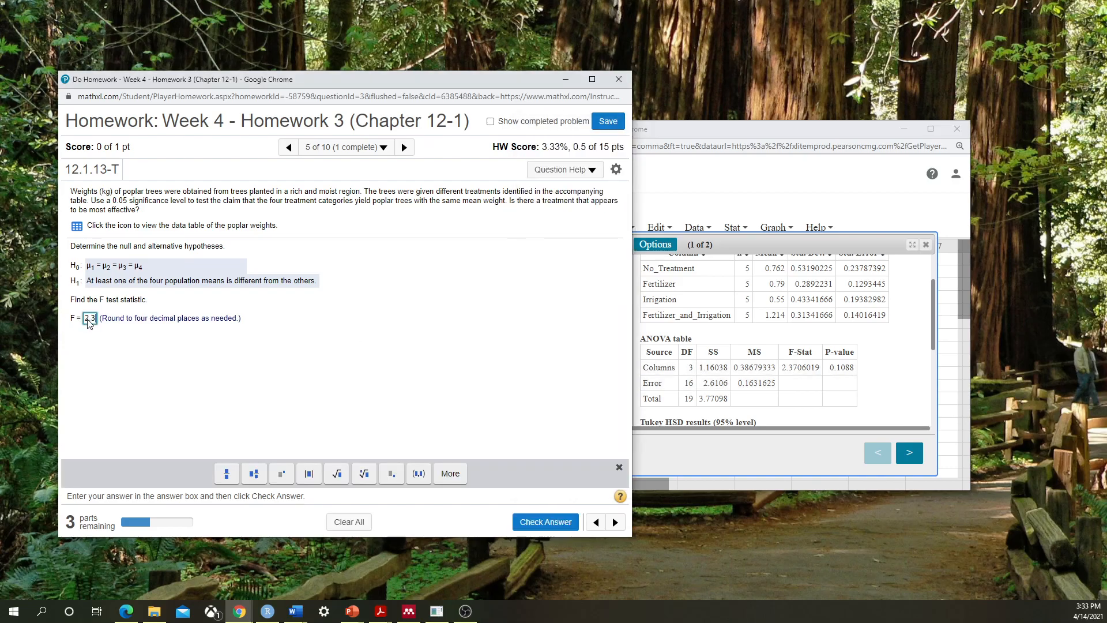
type("706")
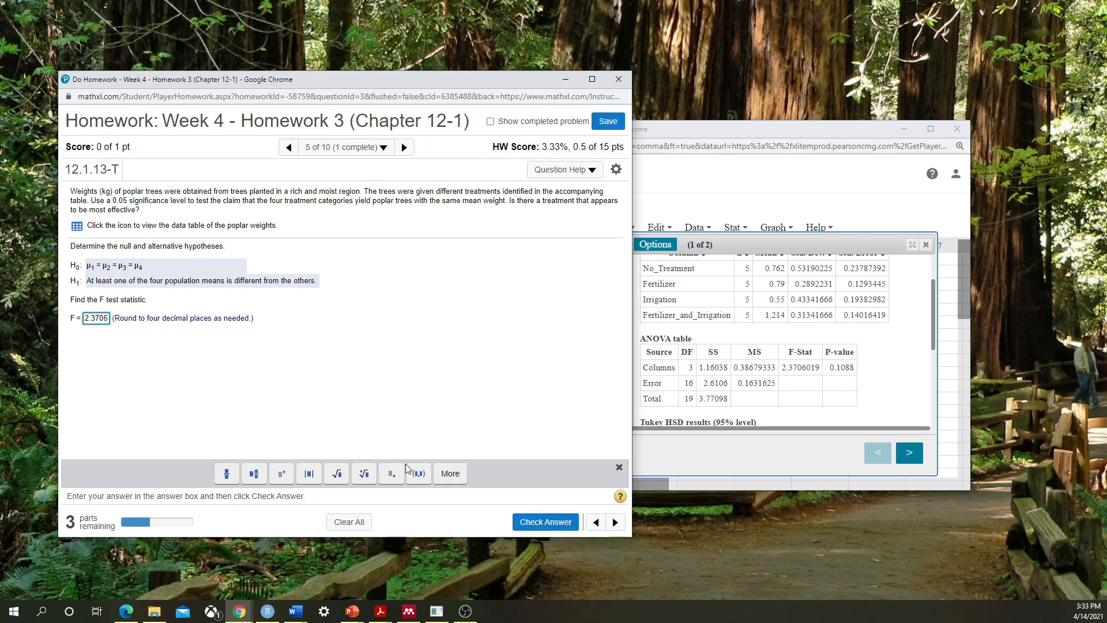
left_click(546, 522)
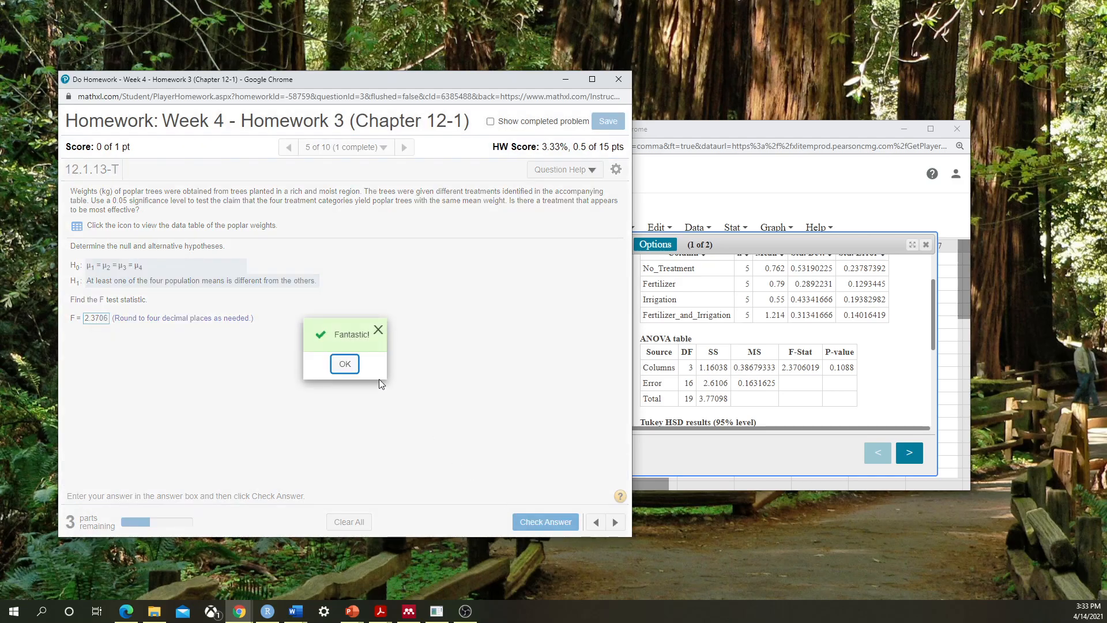
left_click(349, 368)
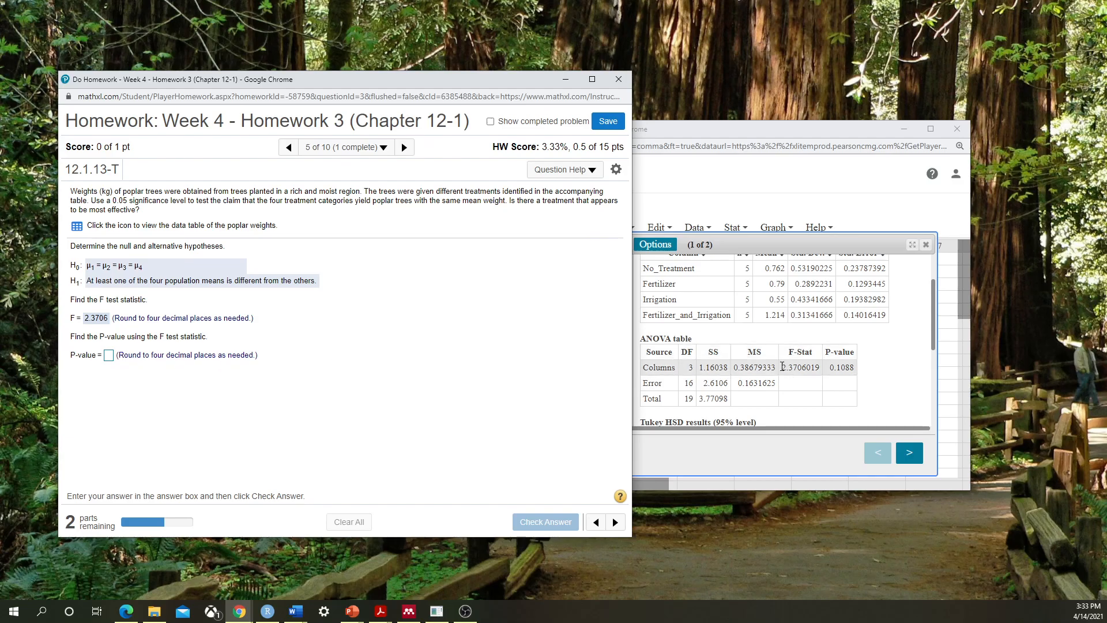
Step: Enter .1088 as the P-value for question 12.1.13-T and check the answer
left_click(108, 355)
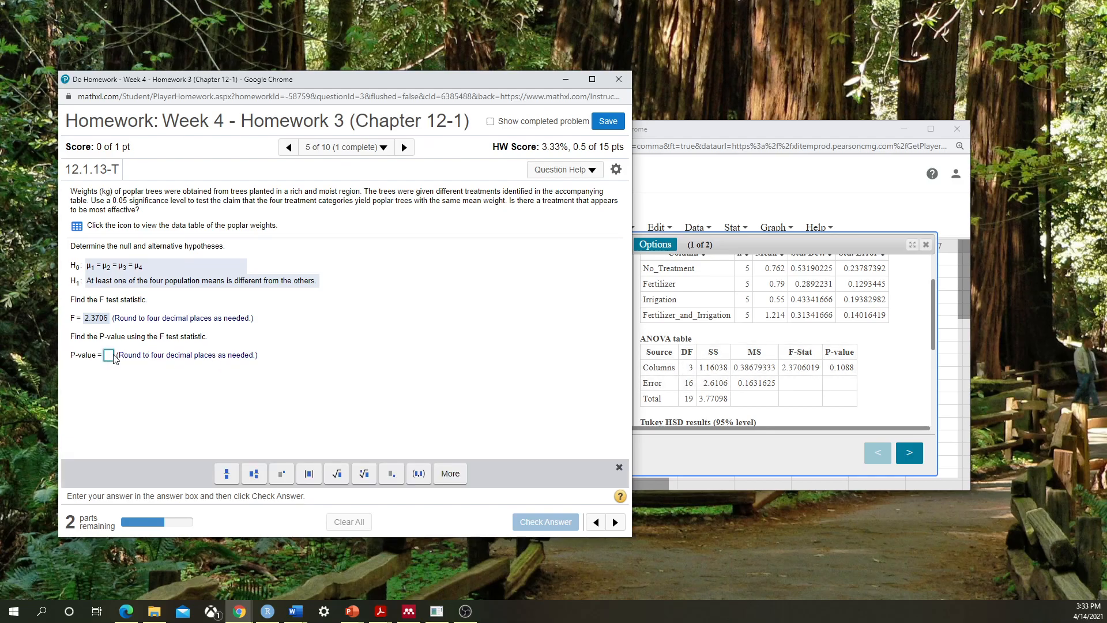
type(".1088")
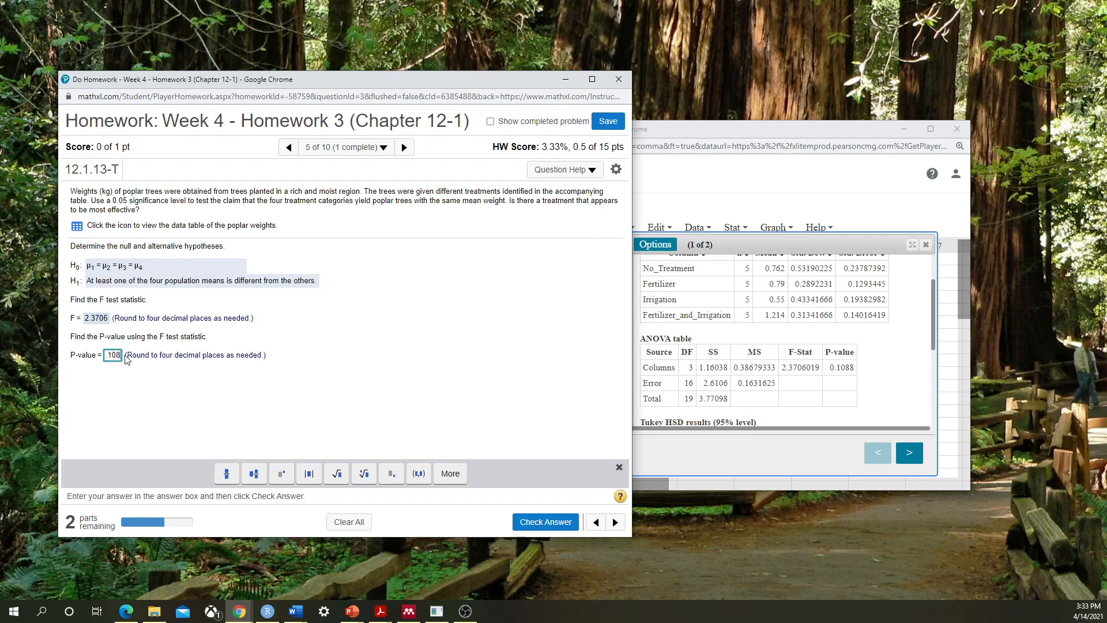
left_click(538, 519)
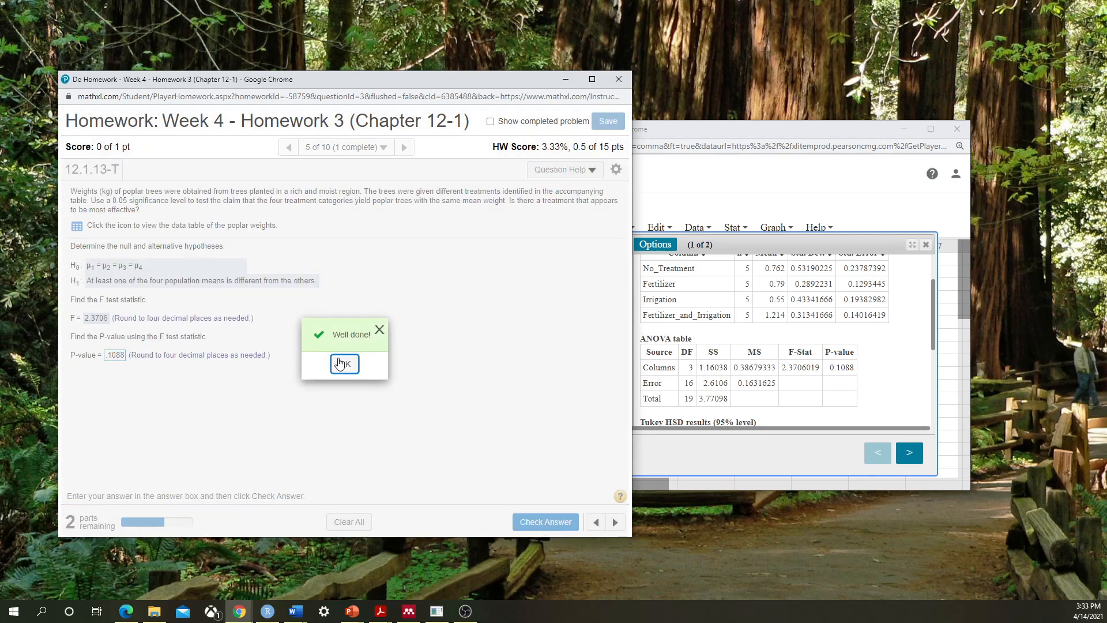
left_click(341, 363)
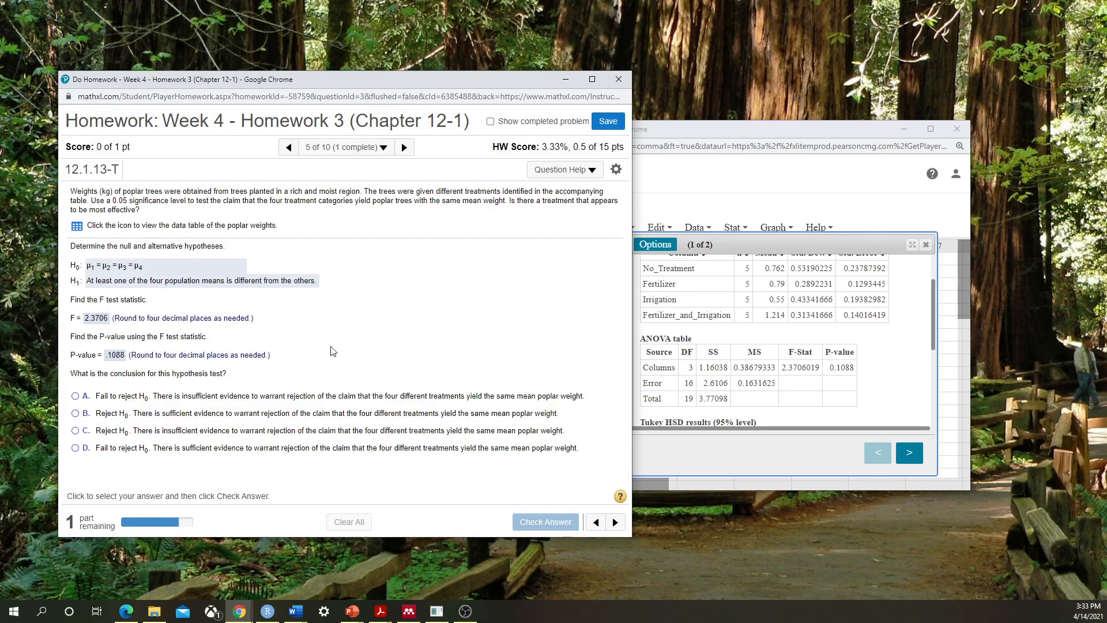
Step: Move the homework window aside and examine the Tukey HSD pairwise comparisons in StatCrunch, starting with the No_Treatment subtractions
left_click_drag(441, 84, 398, 83)
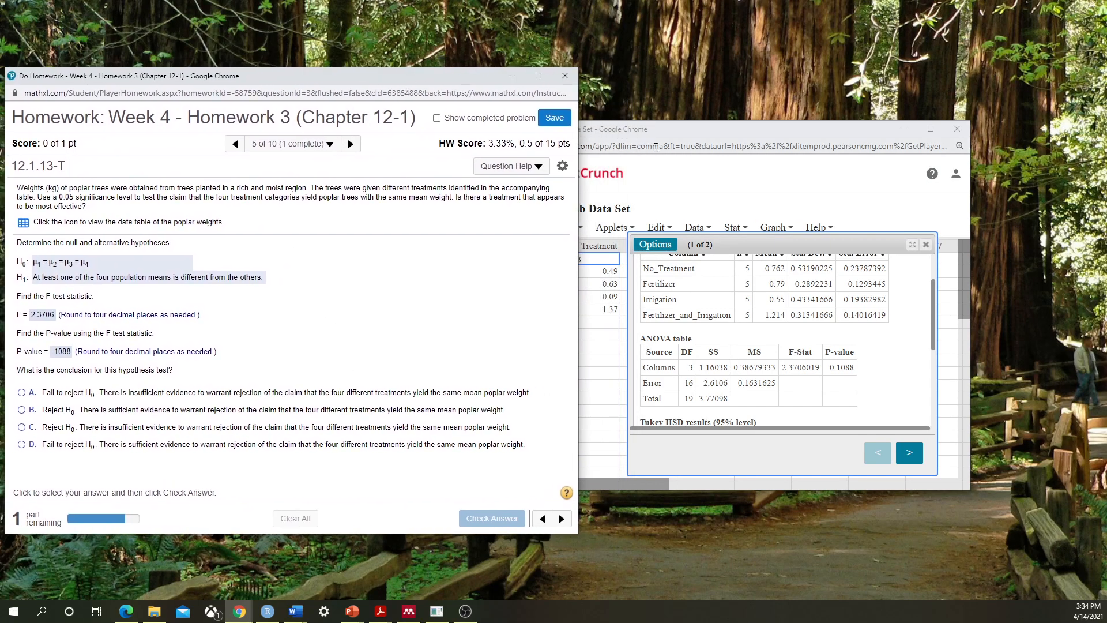
left_click(662, 122)
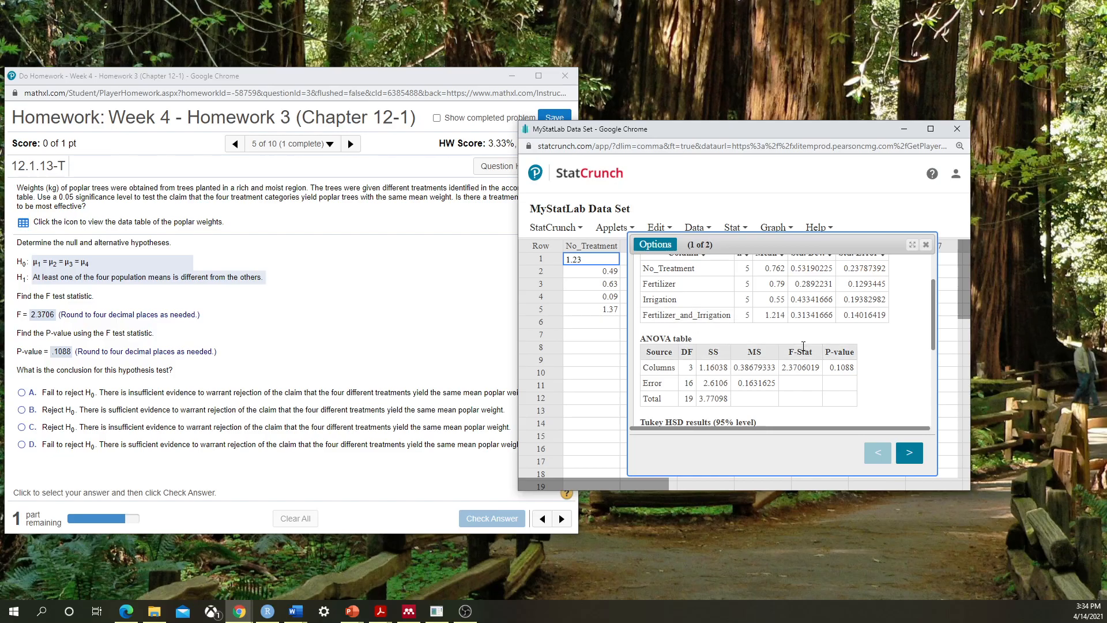
scroll(832, 335, "down", 2)
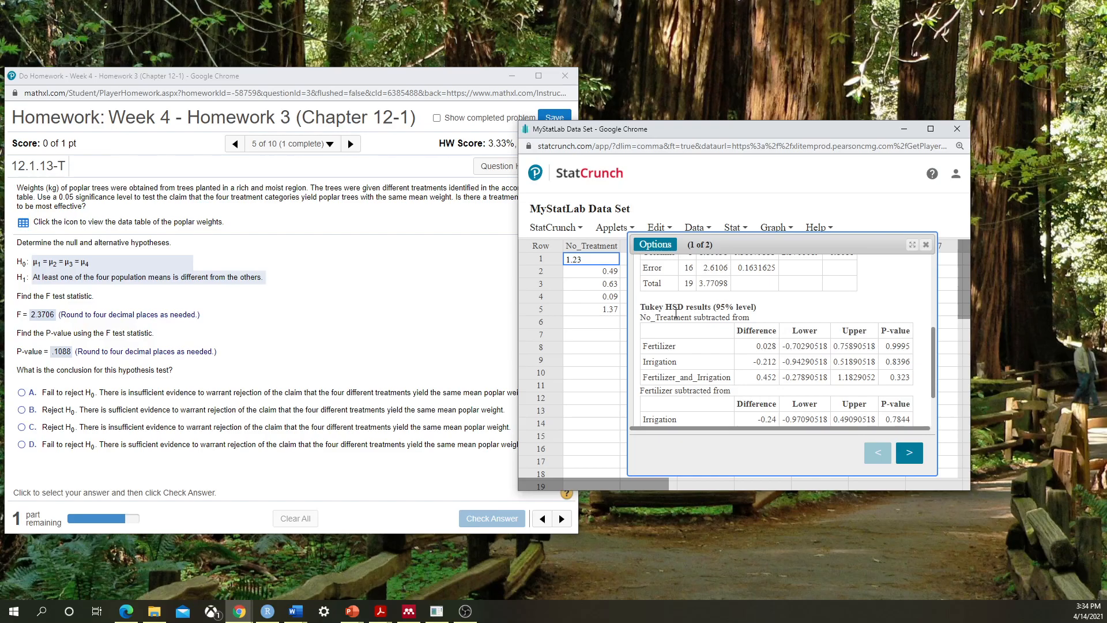
scroll(661, 337, "down", 2)
scroll(675, 336, "up", 2)
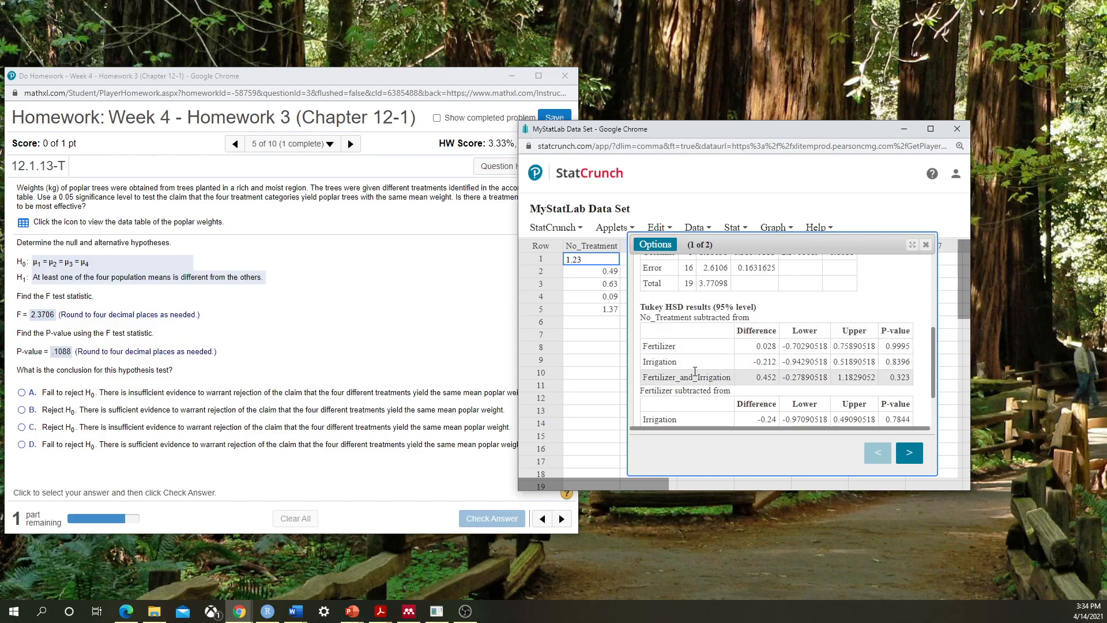
scroll(695, 372, "down", 1)
scroll(683, 361, "up", 1)
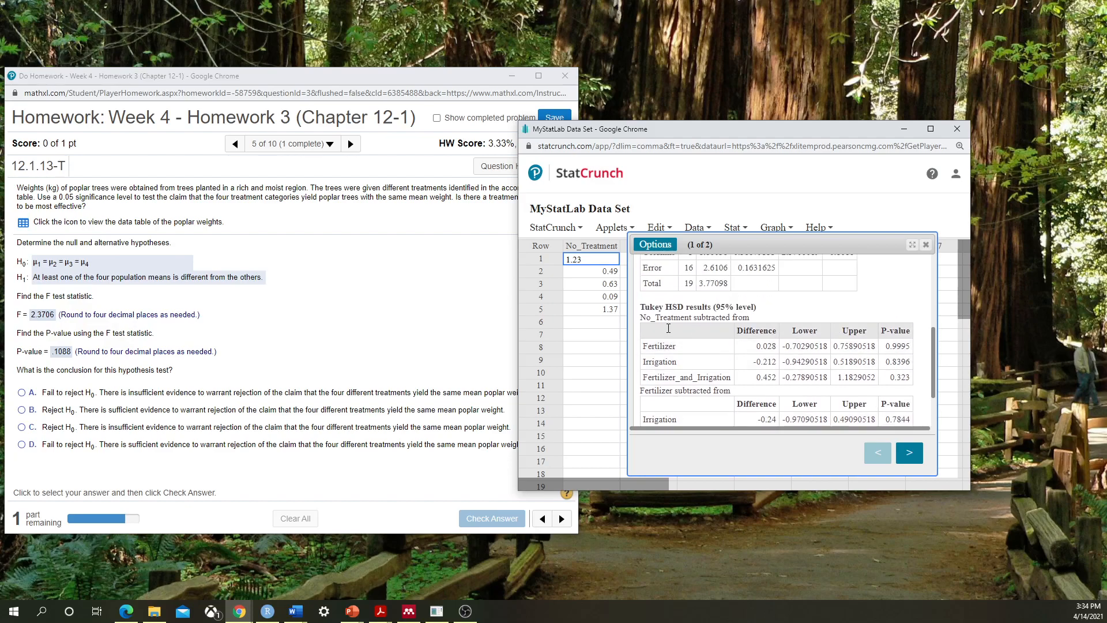
left_click_drag(640, 317, 701, 318)
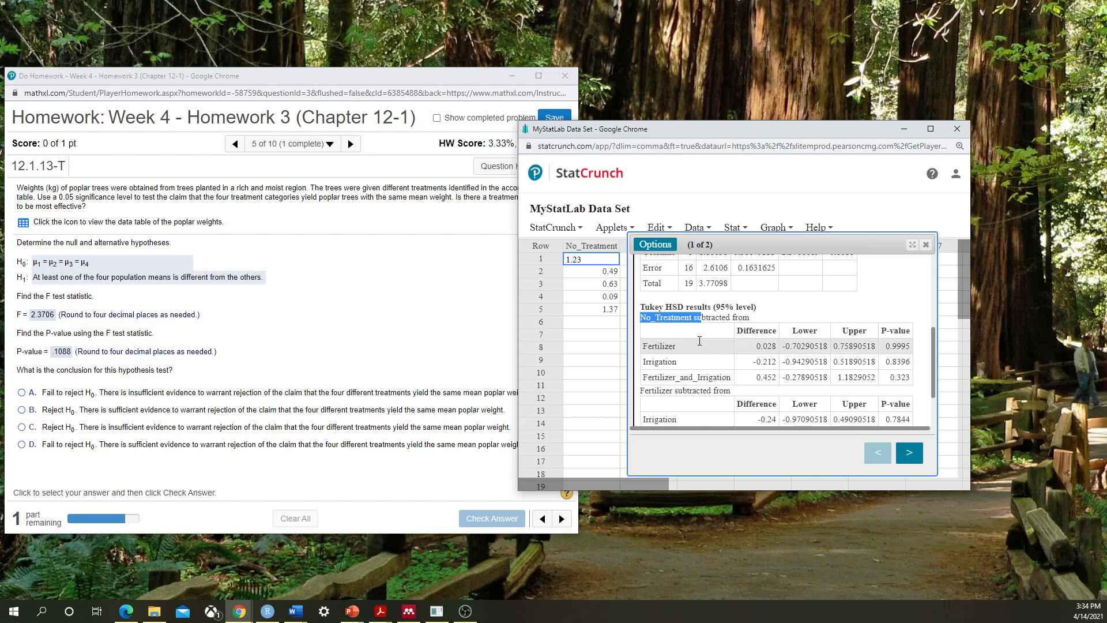
scroll(700, 329, "down", 1)
scroll(700, 341, "up", 2)
scroll(700, 341, "down", 1)
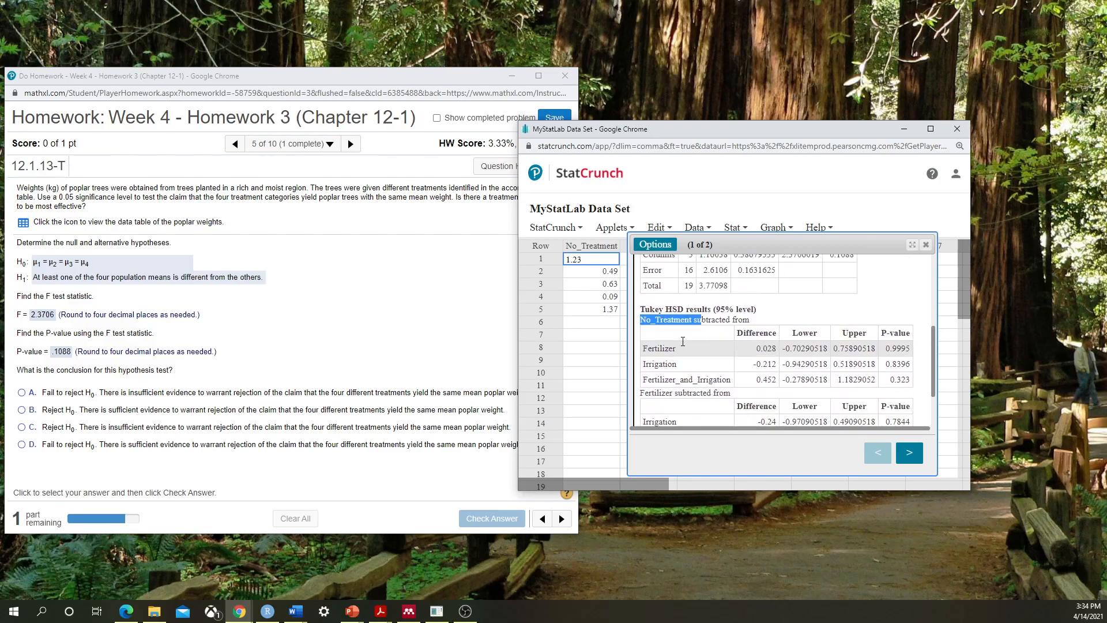
left_click(642, 311)
left_click_drag(643, 310, 722, 323)
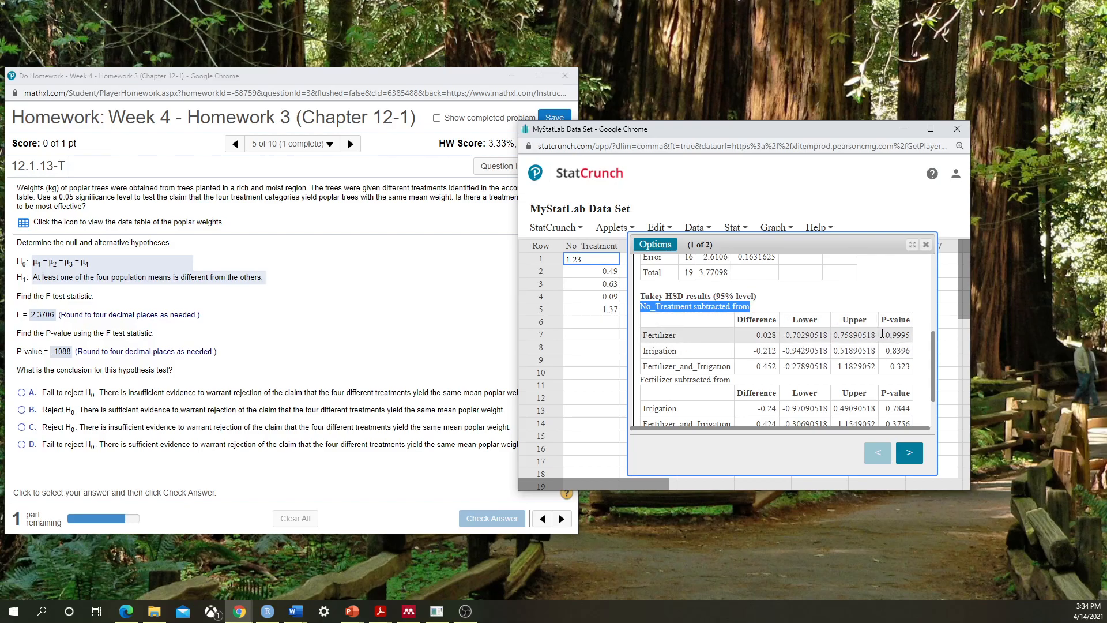
Step: Examine the remaining Tukey HSD pairwise P-values, ending with the difference between Irrigation and Fertilizer_and_Irrigation
left_click_drag(883, 335, 912, 367)
scroll(807, 358, "down", 1)
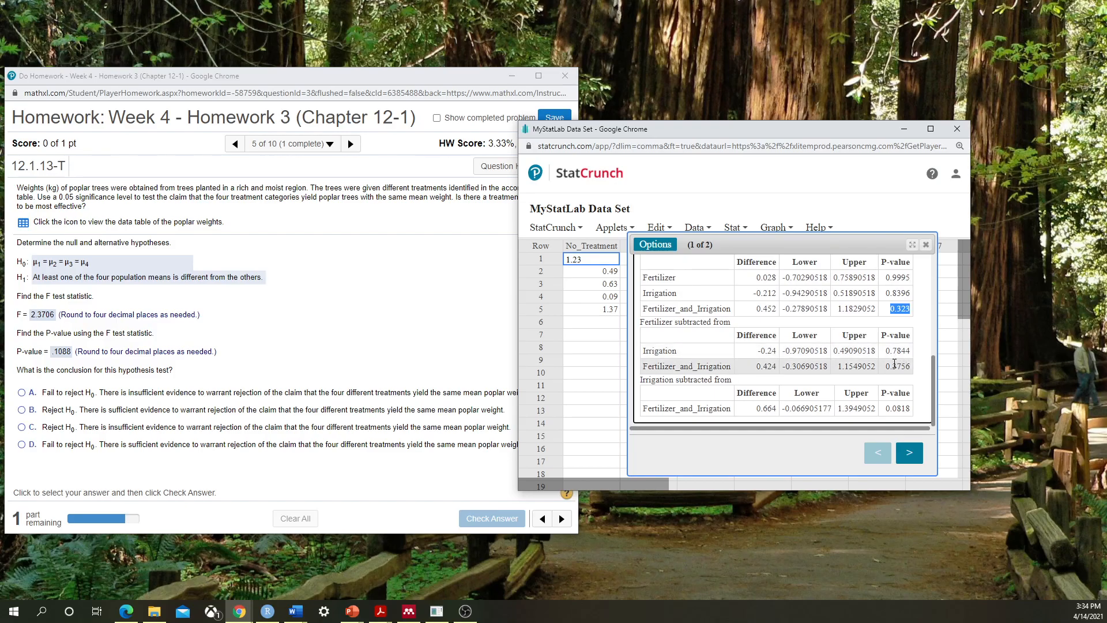
left_click_drag(645, 410, 728, 409)
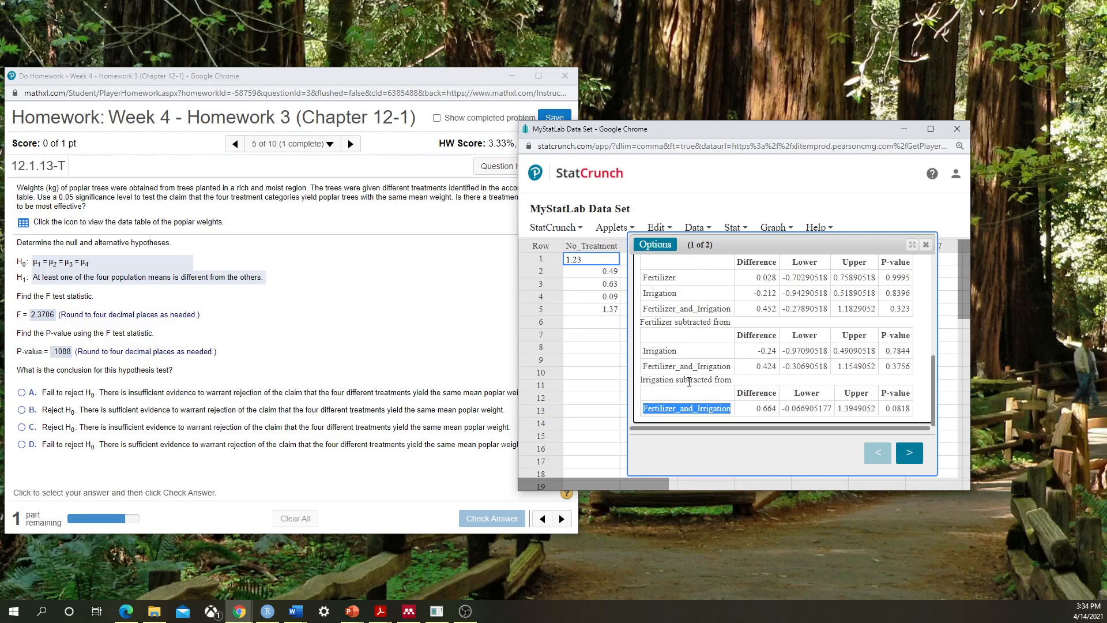
left_click_drag(664, 382, 708, 381)
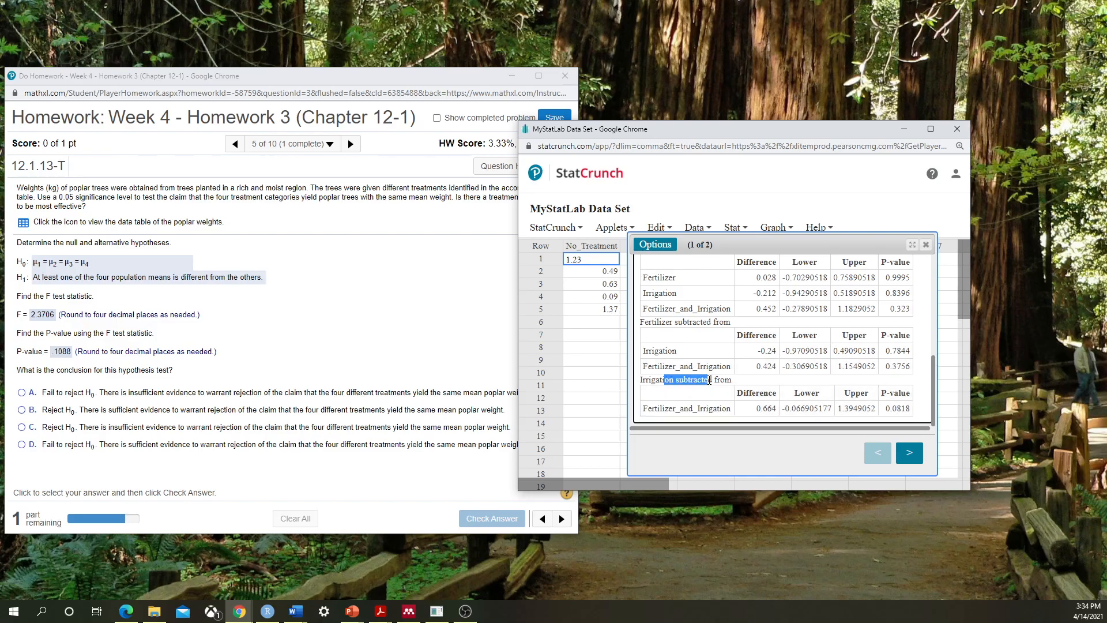
left_click(697, 410)
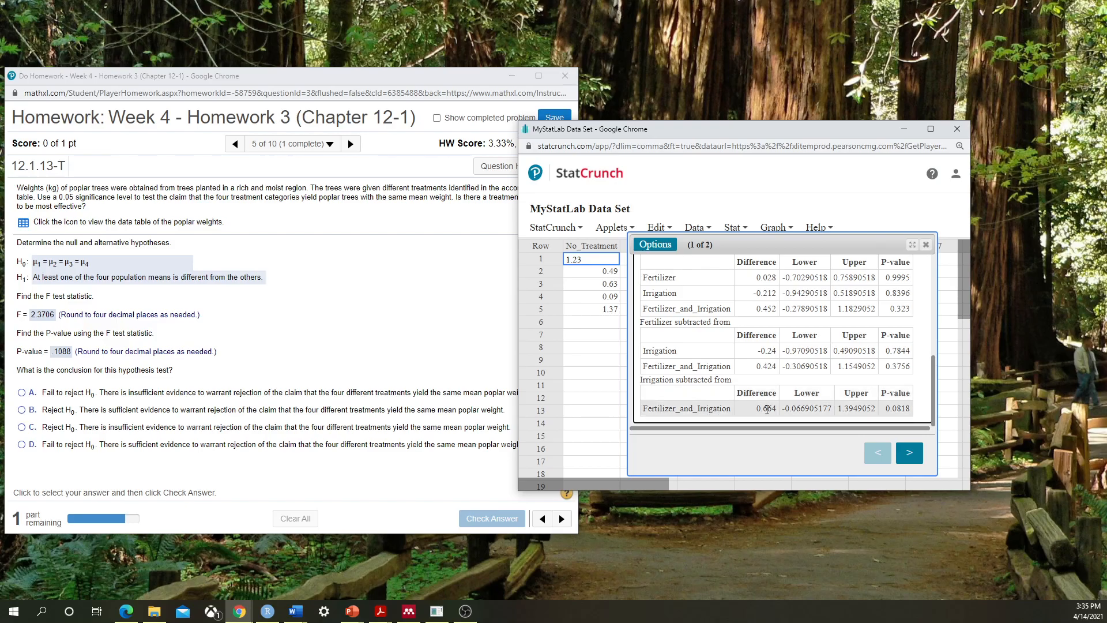
left_click_drag(759, 409, 773, 407)
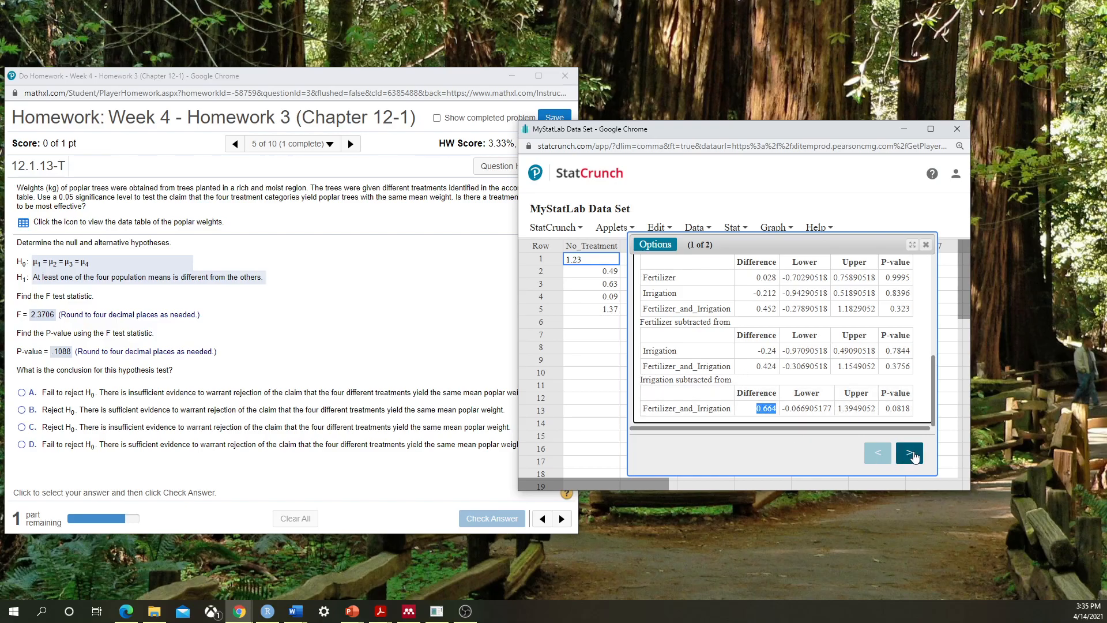
Step: Compare the treatment groups in the dotplot with the poplar weights data table and the Tukey results, marking the Irrigation points
left_click(911, 454)
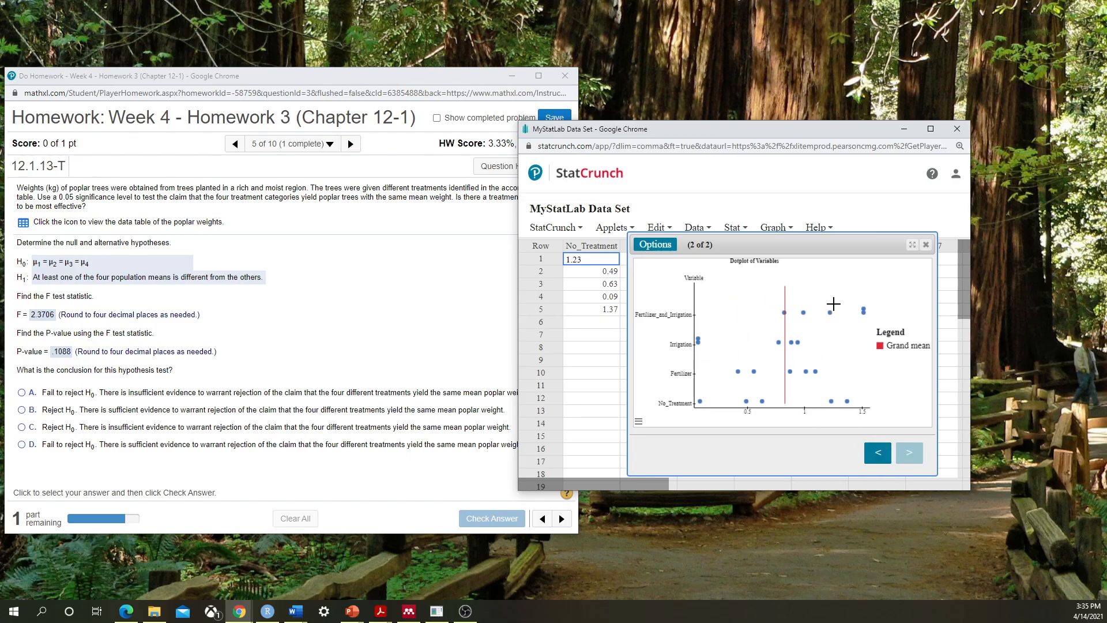
left_click(23, 223)
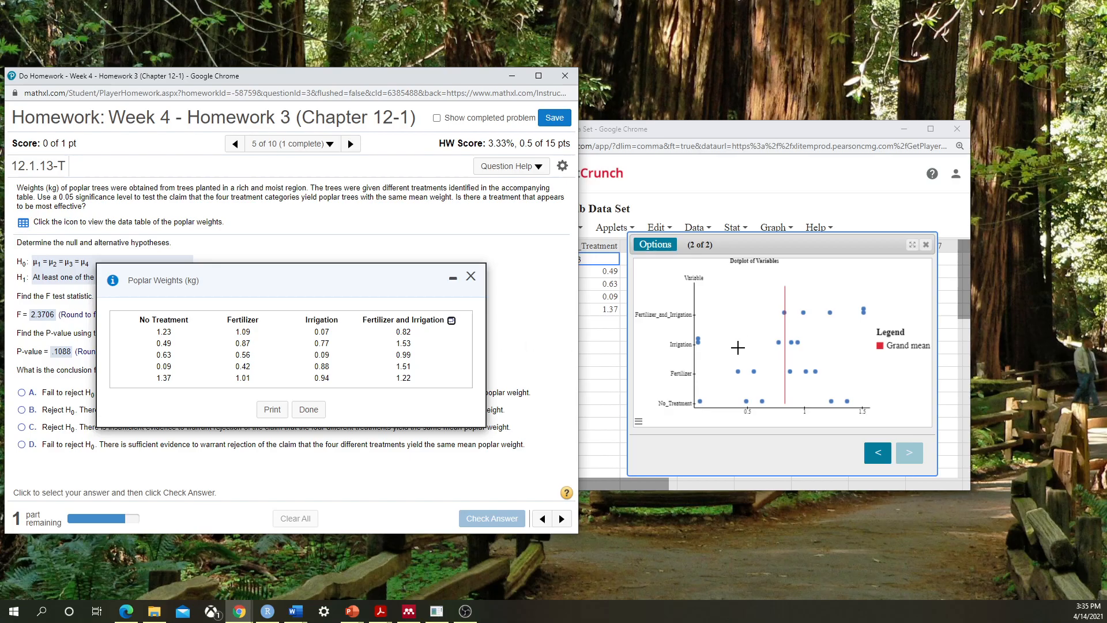
left_click(878, 462)
left_click(878, 461)
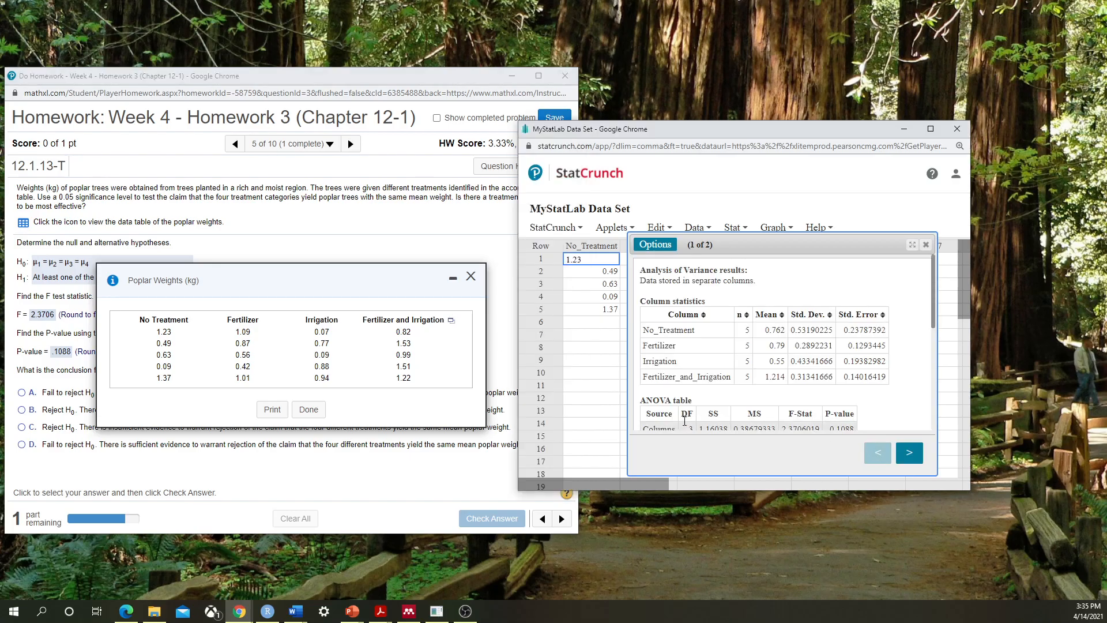
scroll(703, 391, "down", 5)
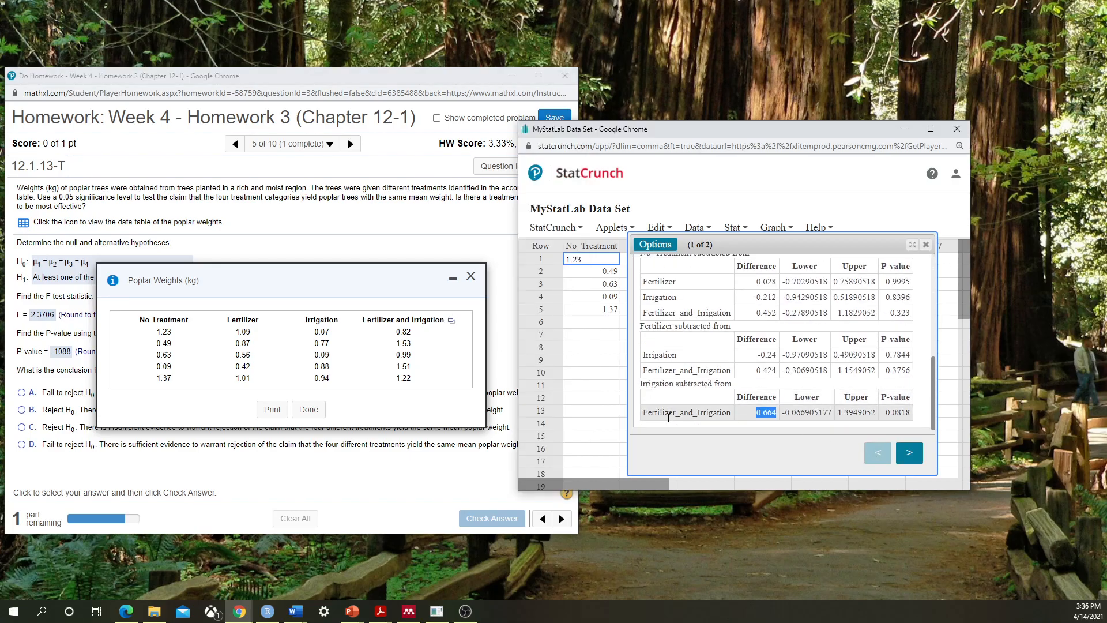
left_click(910, 455)
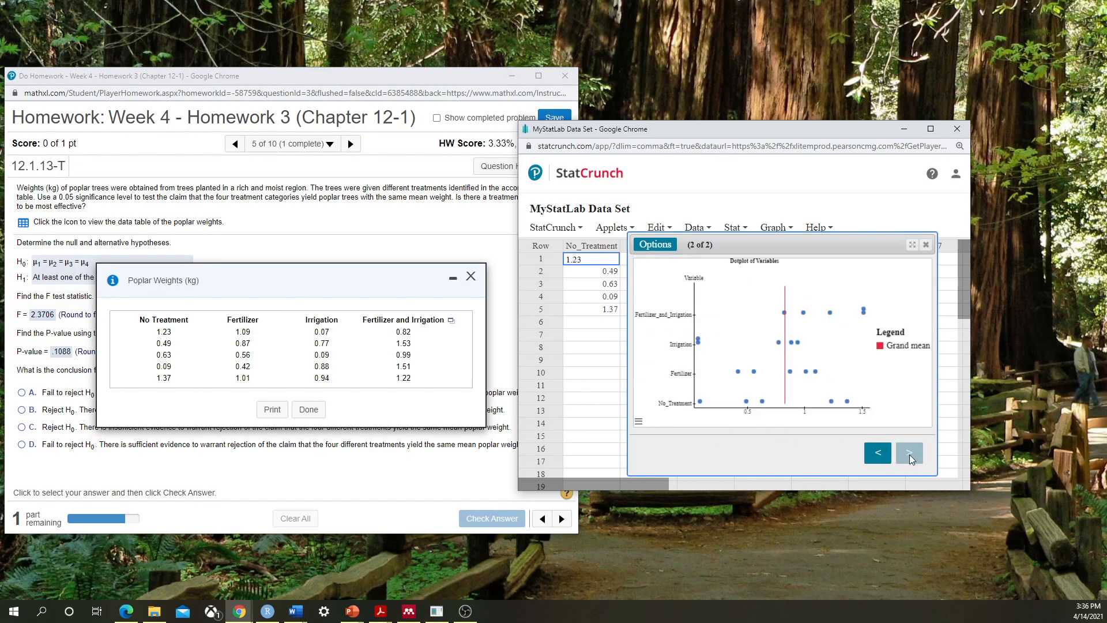
left_click_drag(802, 338, 695, 355)
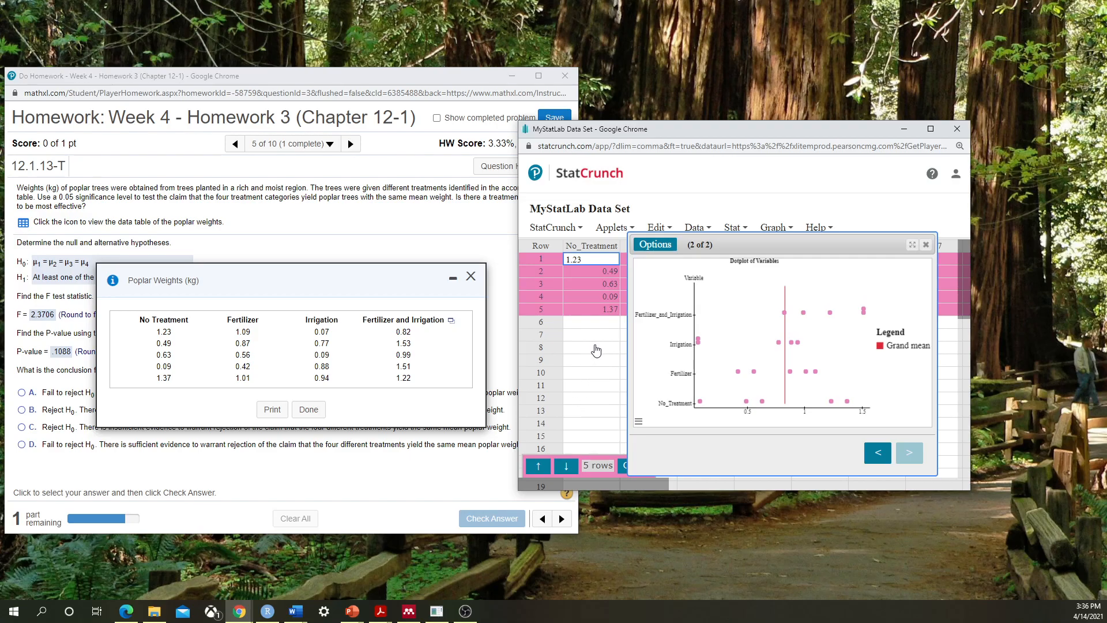
Step: Close the ANOVA results and compute an F Calculator distribution with 3 numerator and 16 denominator degrees of freedom
left_click(927, 244)
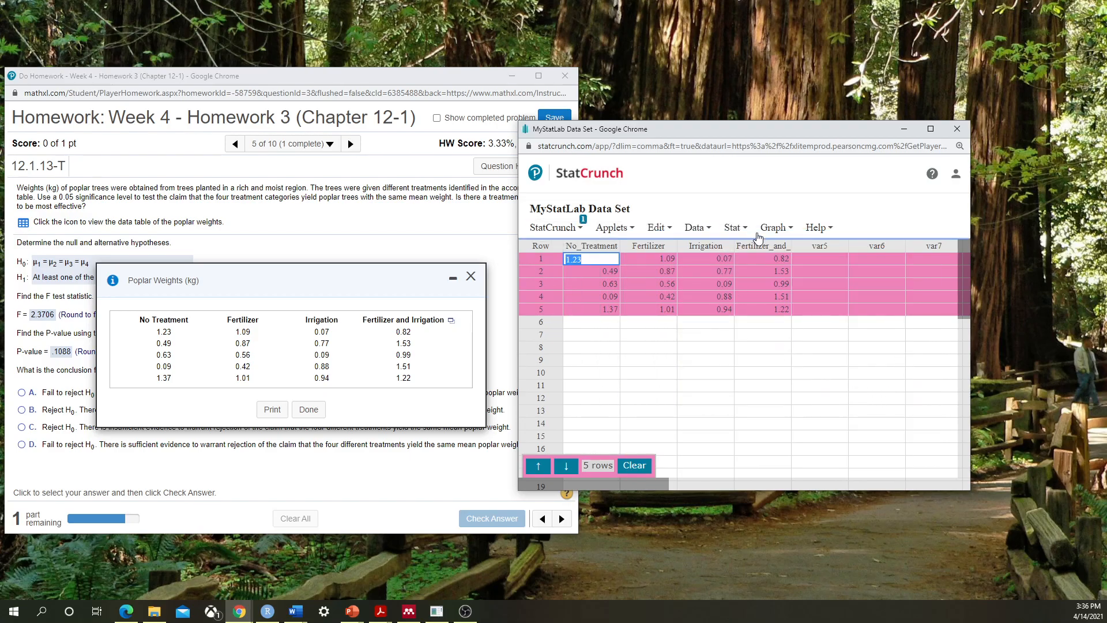
mouse_move(733, 229)
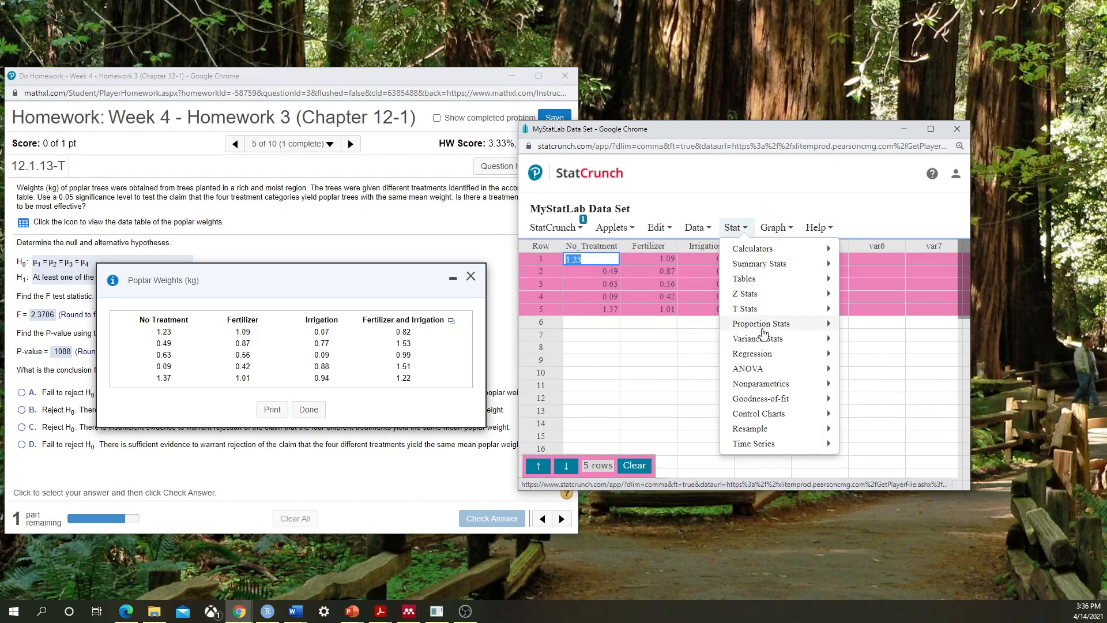
mouse_move(773, 249)
left_click(856, 330)
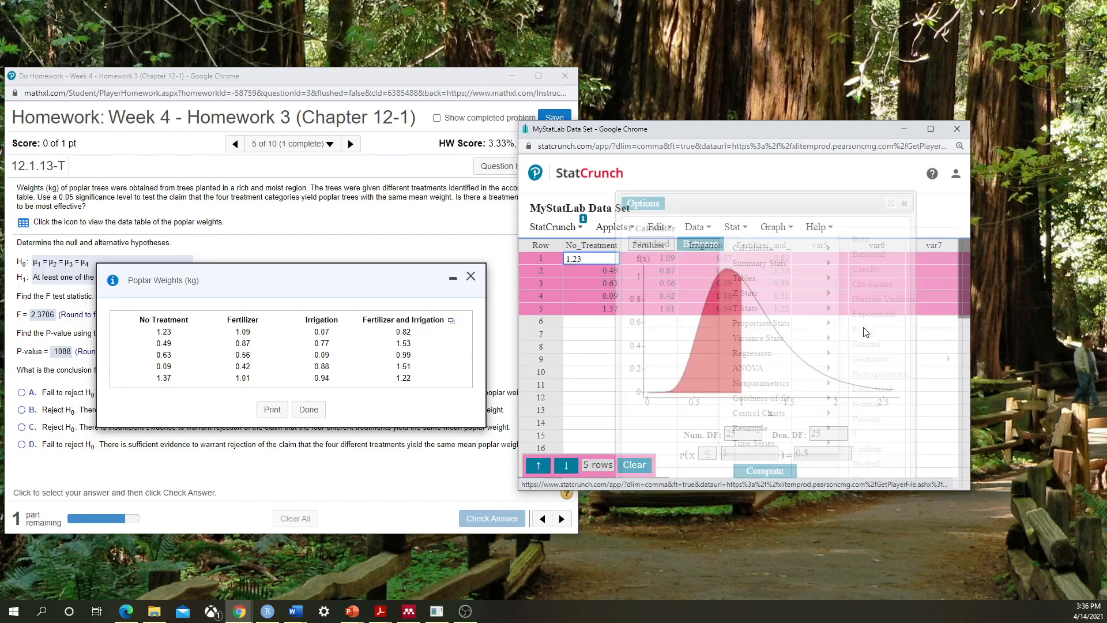
left_click_drag(751, 431, 718, 435)
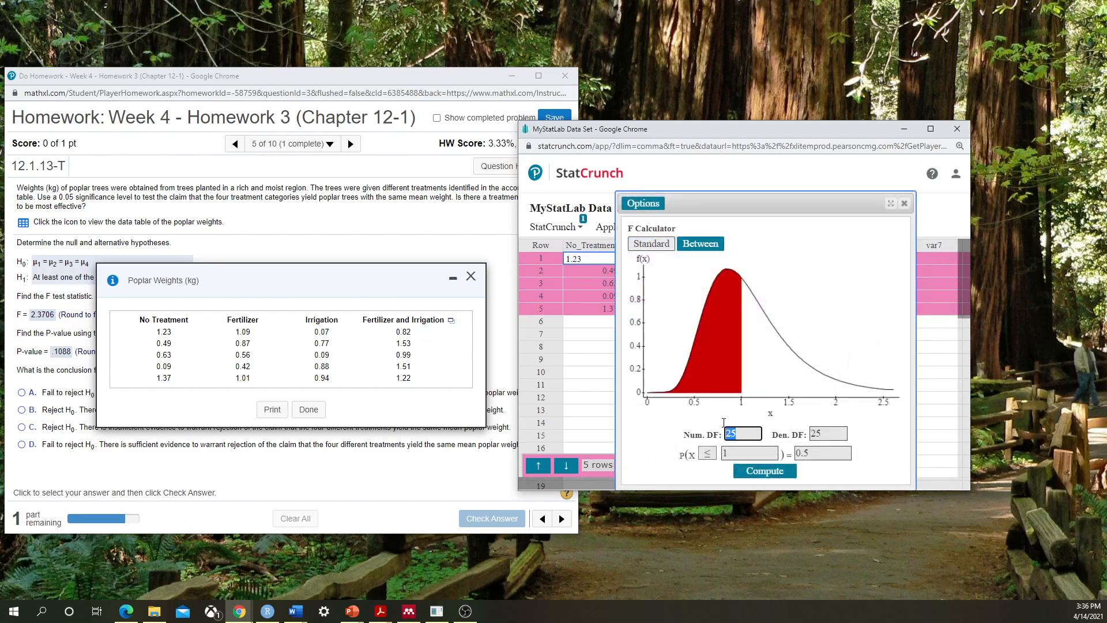
type("3")
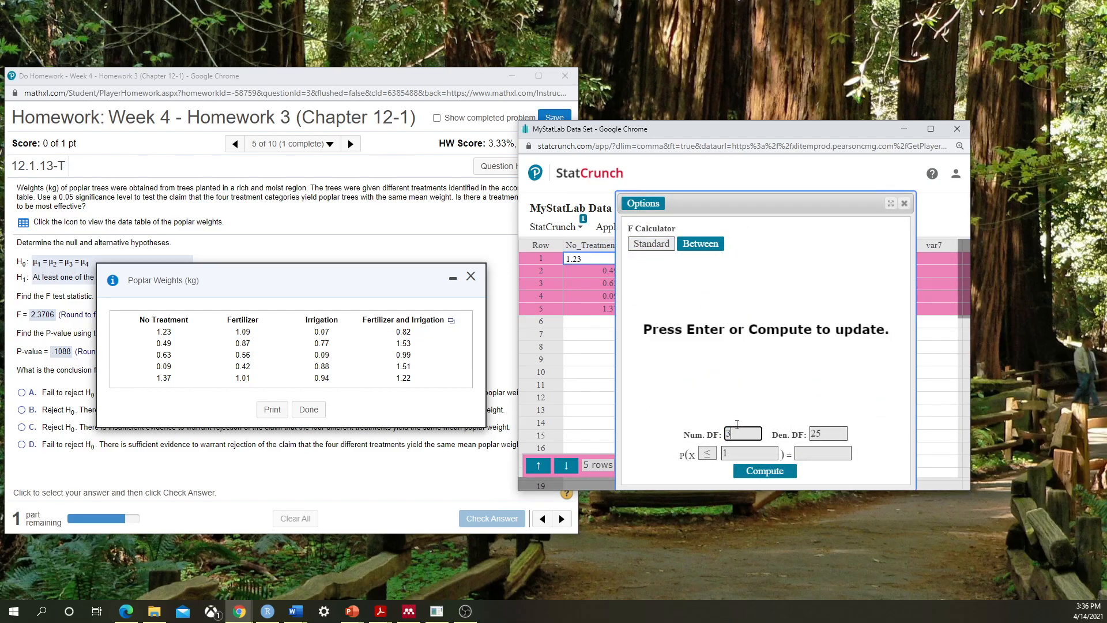
key("Tab")
type("16")
left_click(782, 473)
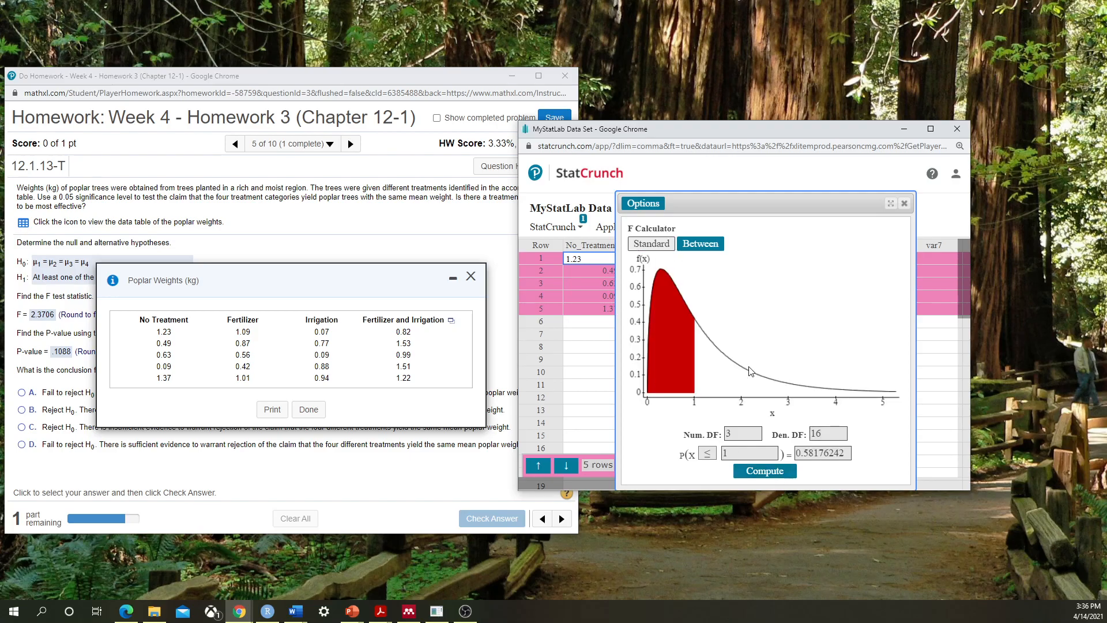
Step: Set the F Calculator to a right-tail (≥) probability of 0.05 and compute the critical value
left_click_drag(843, 455, 804, 454)
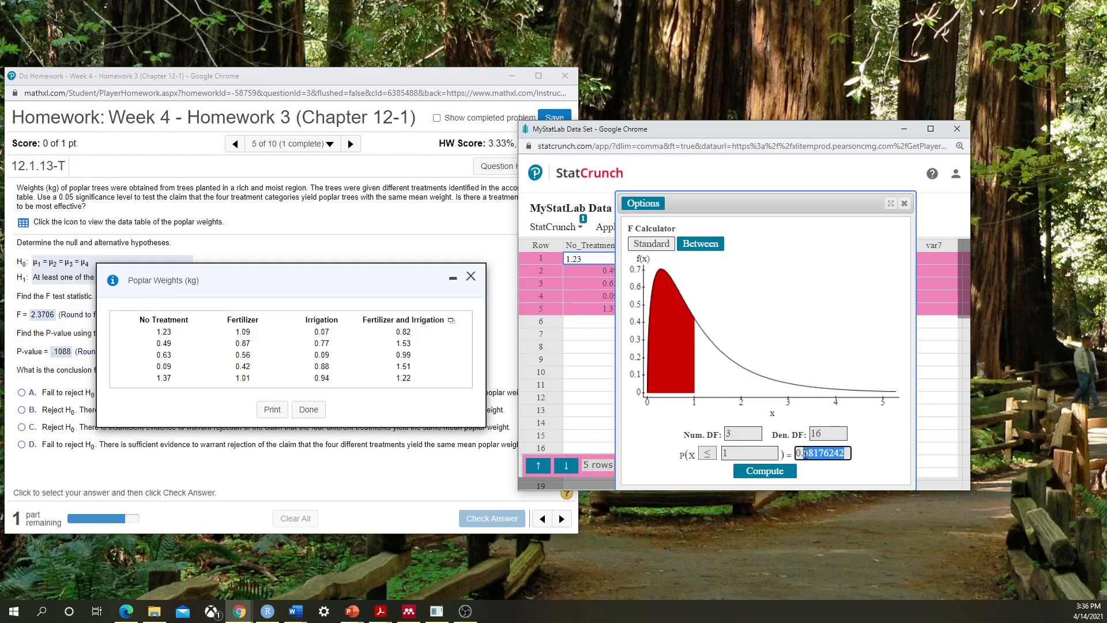
type("05")
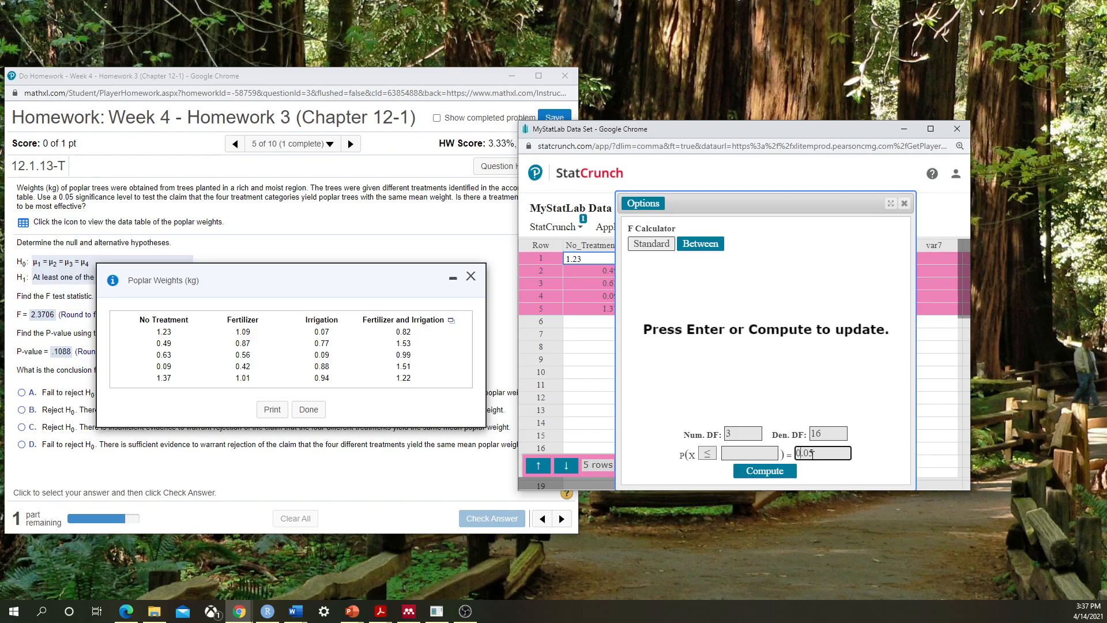
left_click(707, 453)
left_click(703, 479)
left_click(752, 477)
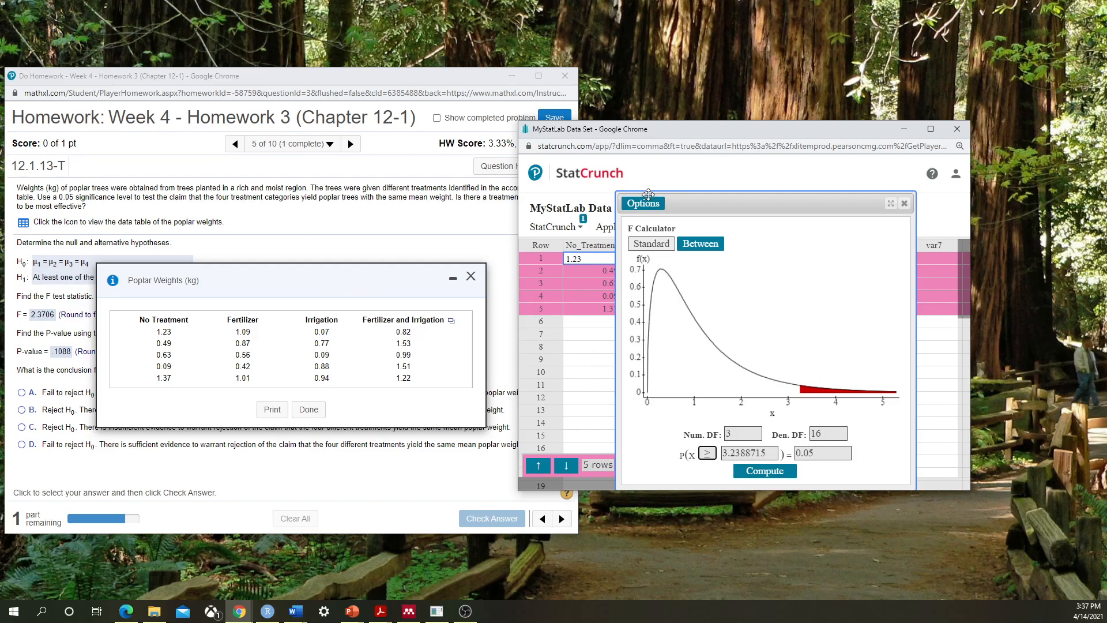
Step: Reopen the hidden One Way ANOVA results and read the F-Stat and P-value in the ANOVA table
left_click(558, 229)
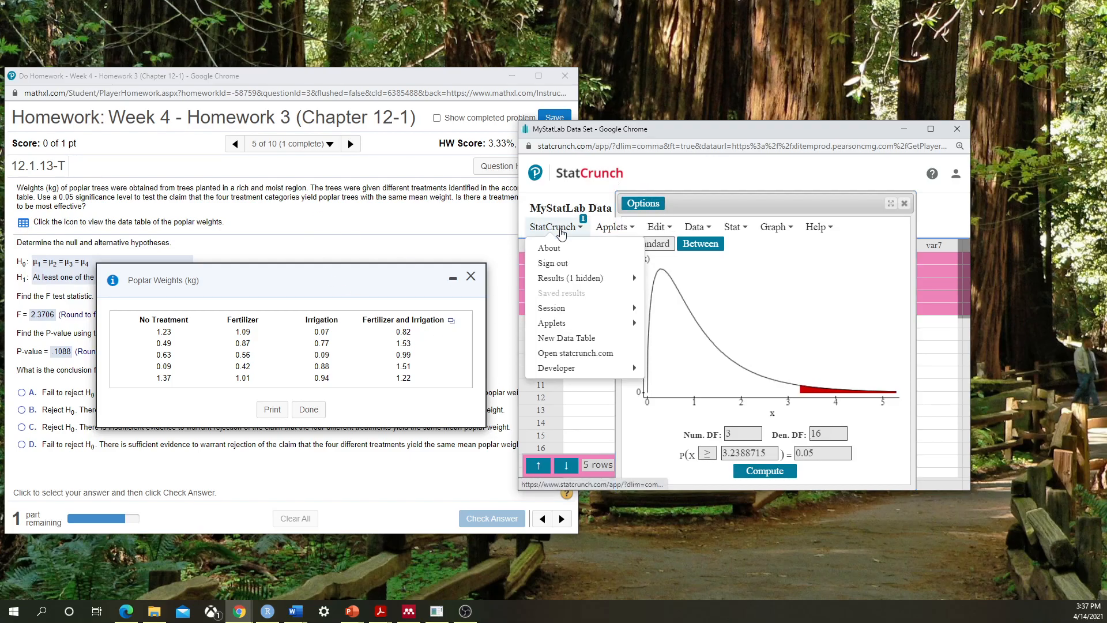
mouse_move(612, 279)
left_click(675, 331)
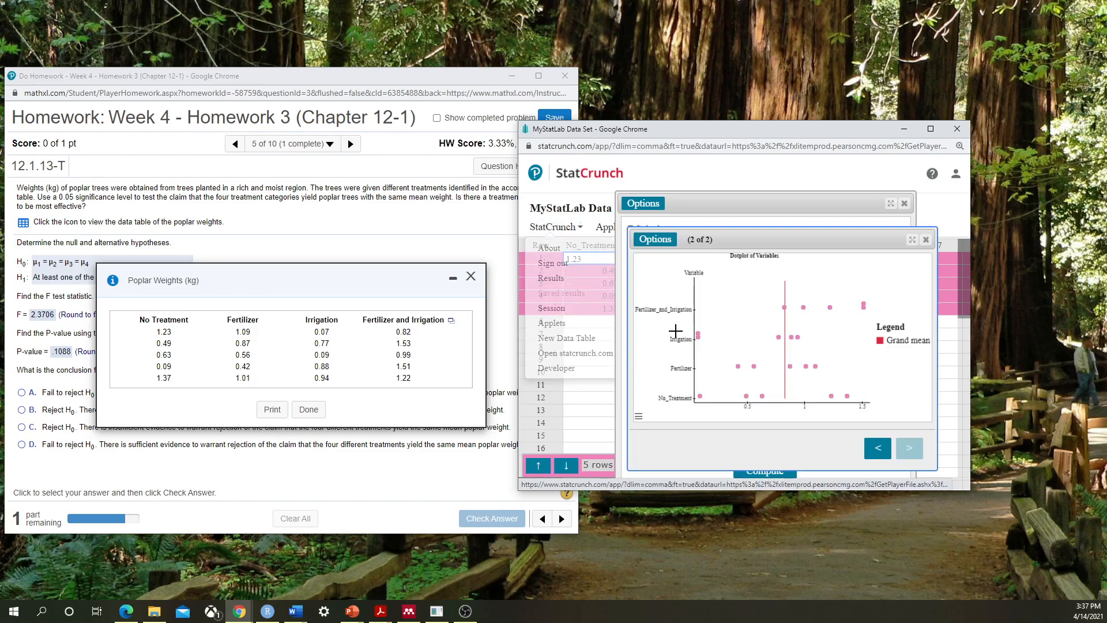
left_click(878, 449)
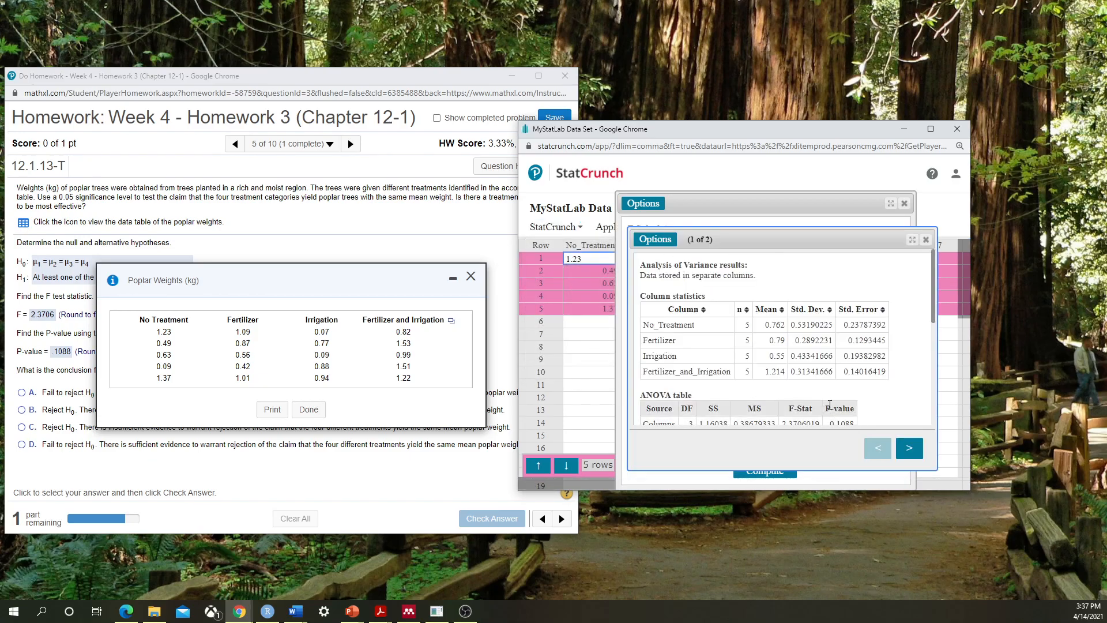
scroll(801, 325, "down", 2)
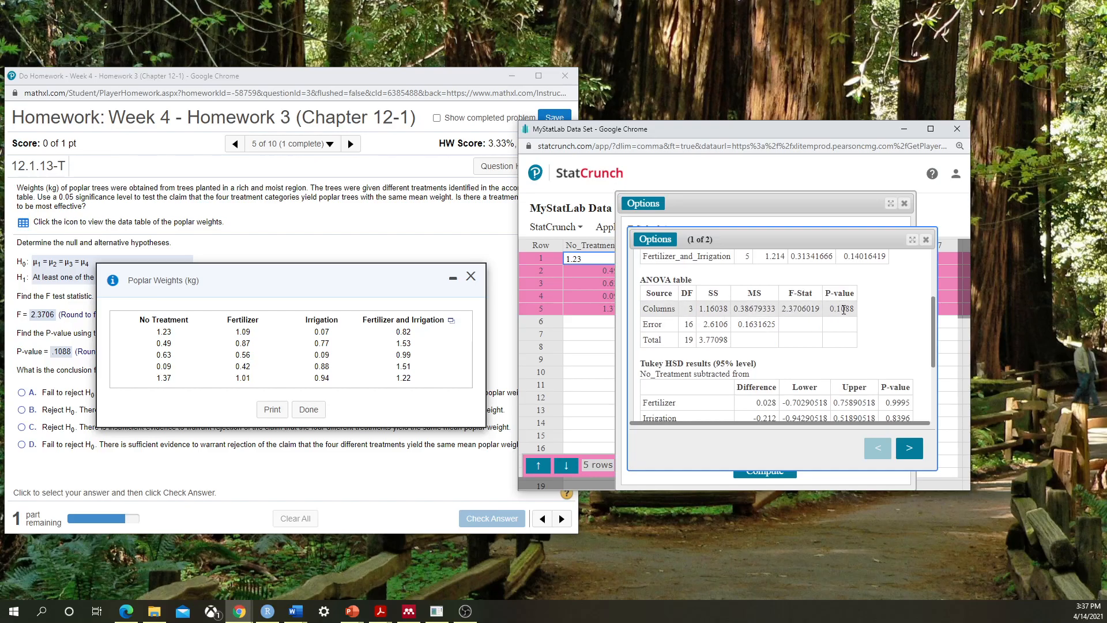
Step: Compute the right-tail probability for an F value of 2.37 in the F Calculator
left_click(766, 203)
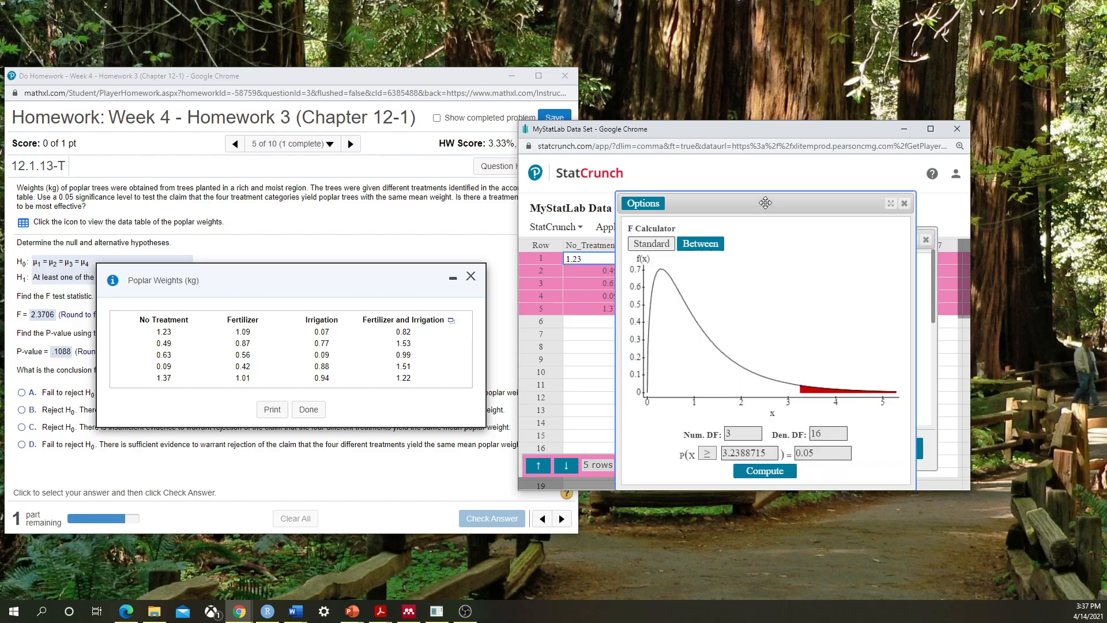
left_click_drag(771, 449, 723, 452)
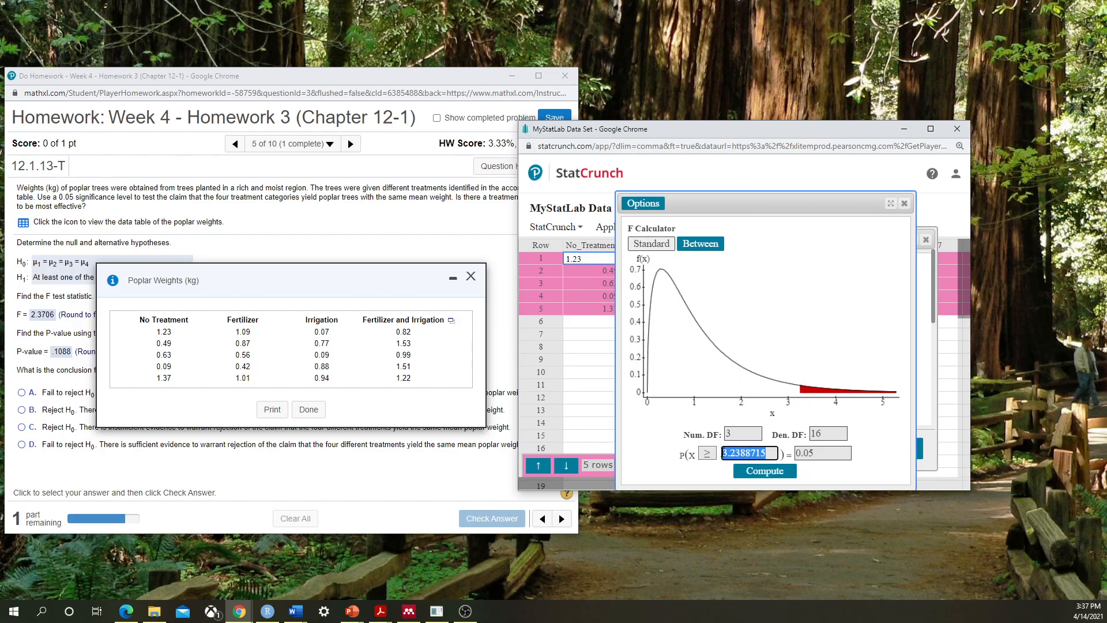
type("2.3")
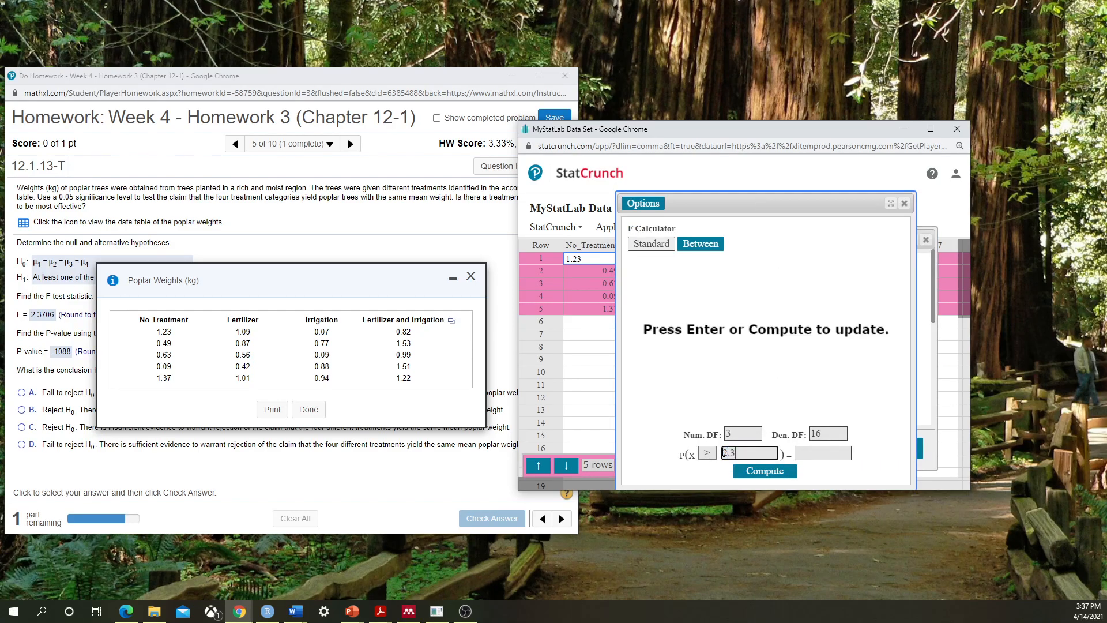
type("7")
left_click(765, 471)
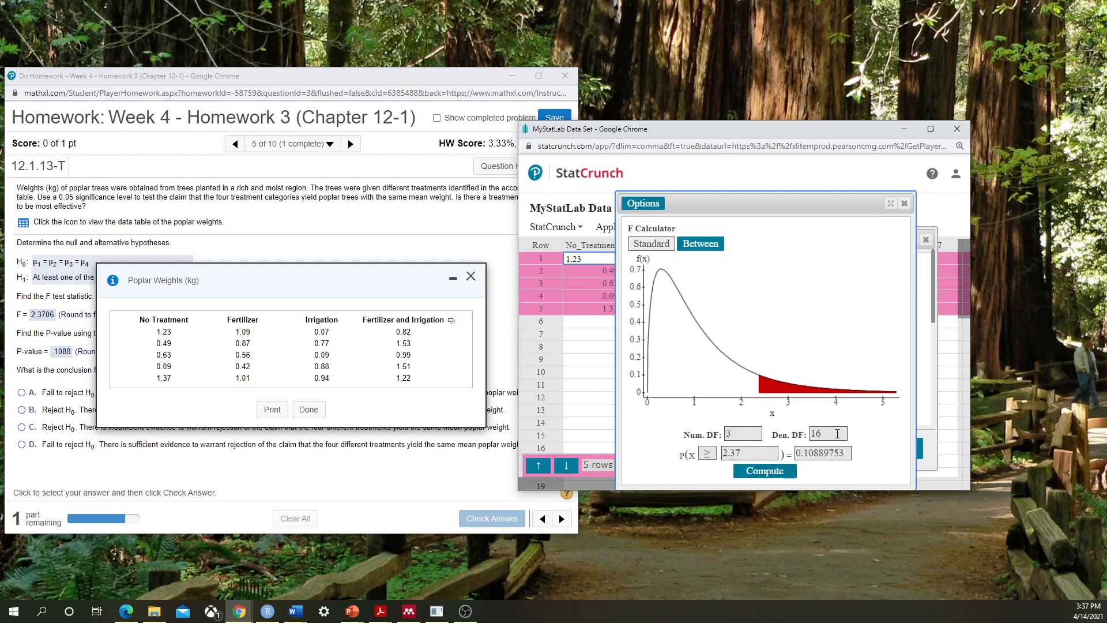
Step: Rearrange the F Calculator and ANOVA result windows and review the column statistics and ANOVA table
left_click_drag(782, 207, 686, 194)
left_click_drag(854, 241, 882, 165)
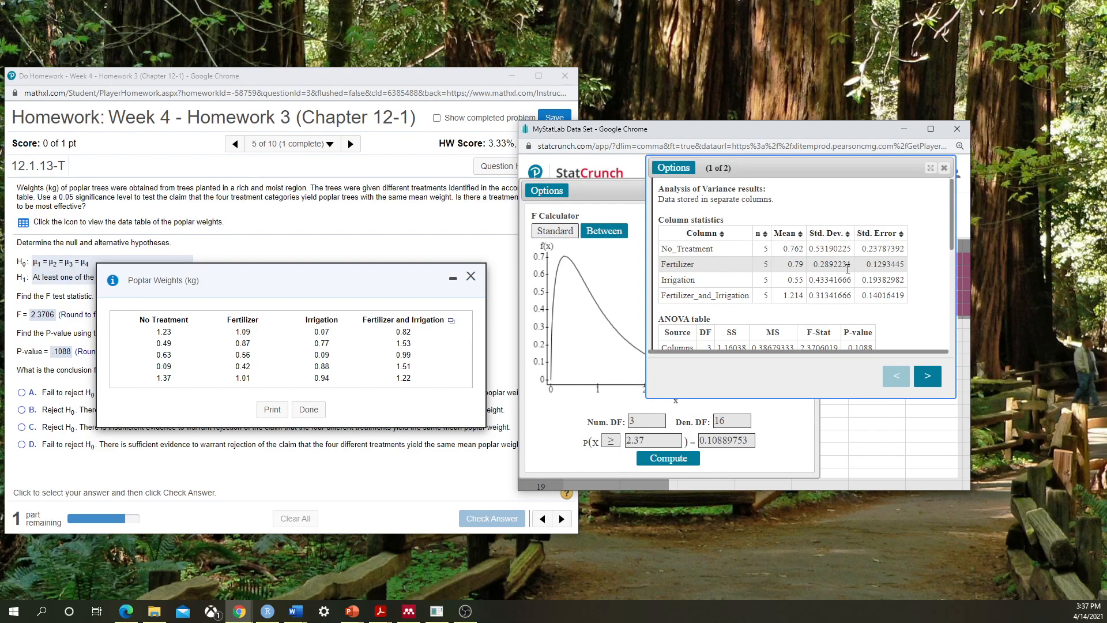
scroll(800, 316, "up", 1)
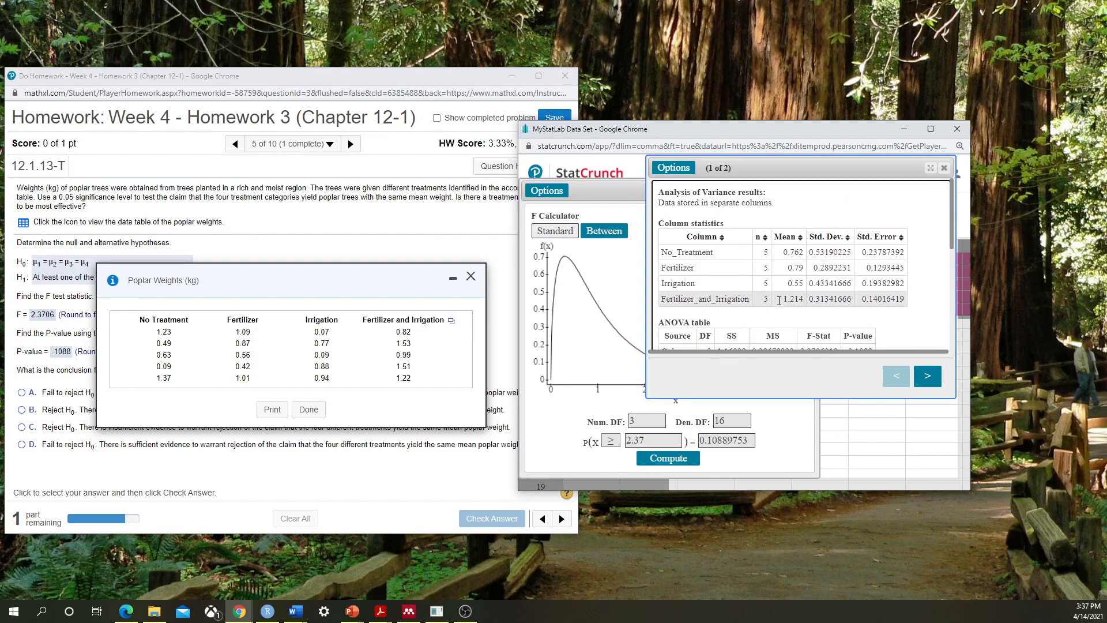
scroll(799, 315, "down", 1)
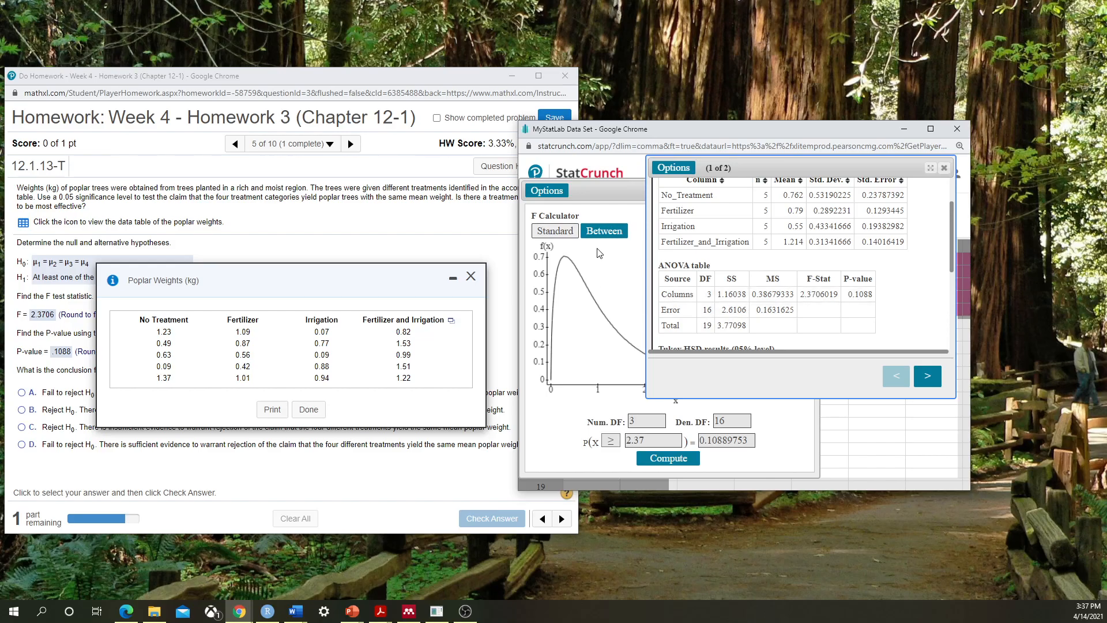
Step: Return to the F Calculator, replace the right-tail probability with 0.05 and recompute the critical F value
left_click(615, 205)
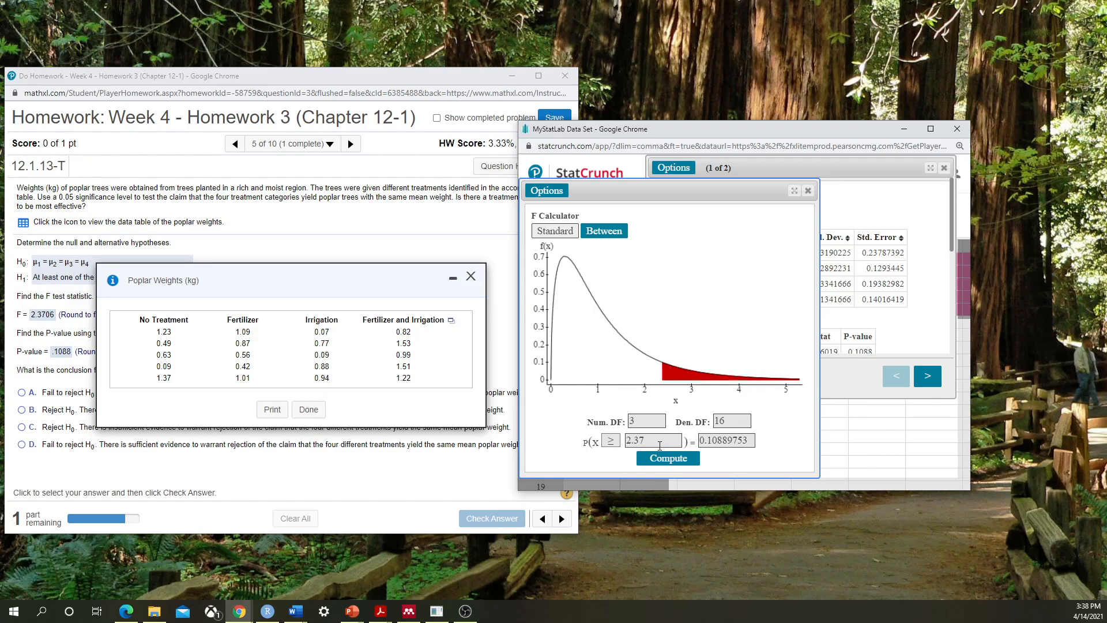
left_click_drag(649, 440, 625, 440)
left_click_drag(709, 441, 761, 442)
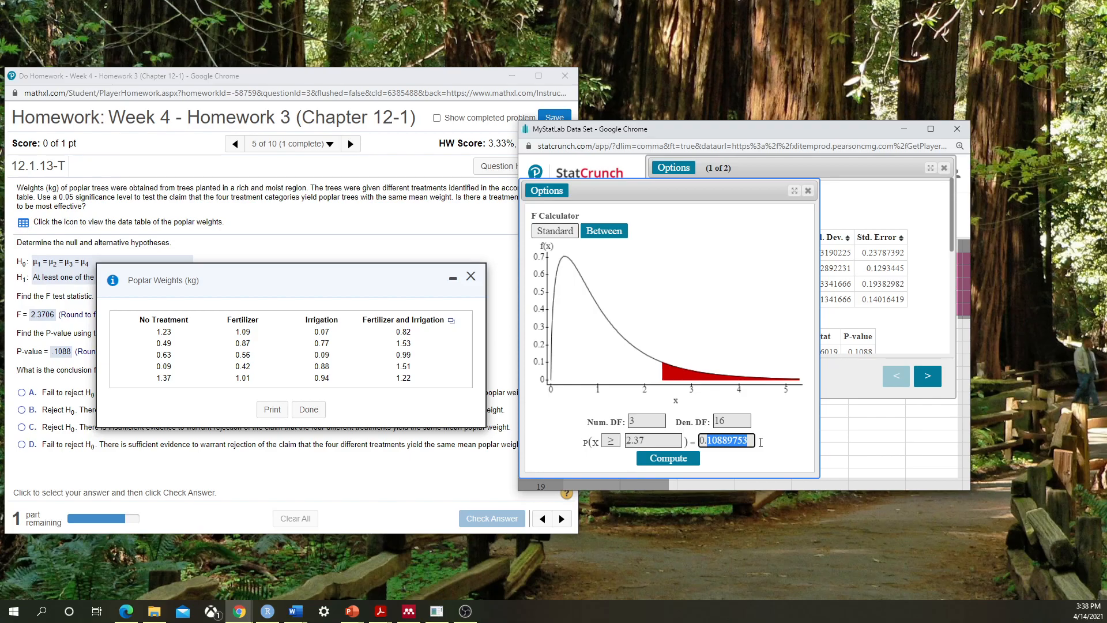
type(".05")
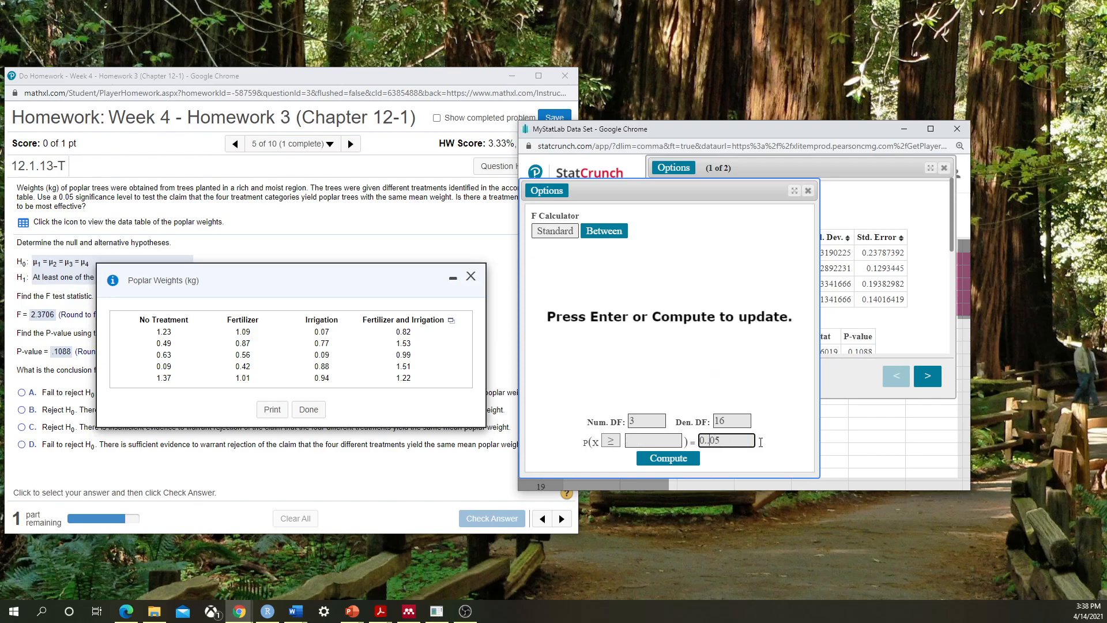
key("BackSpace")
left_click(660, 459)
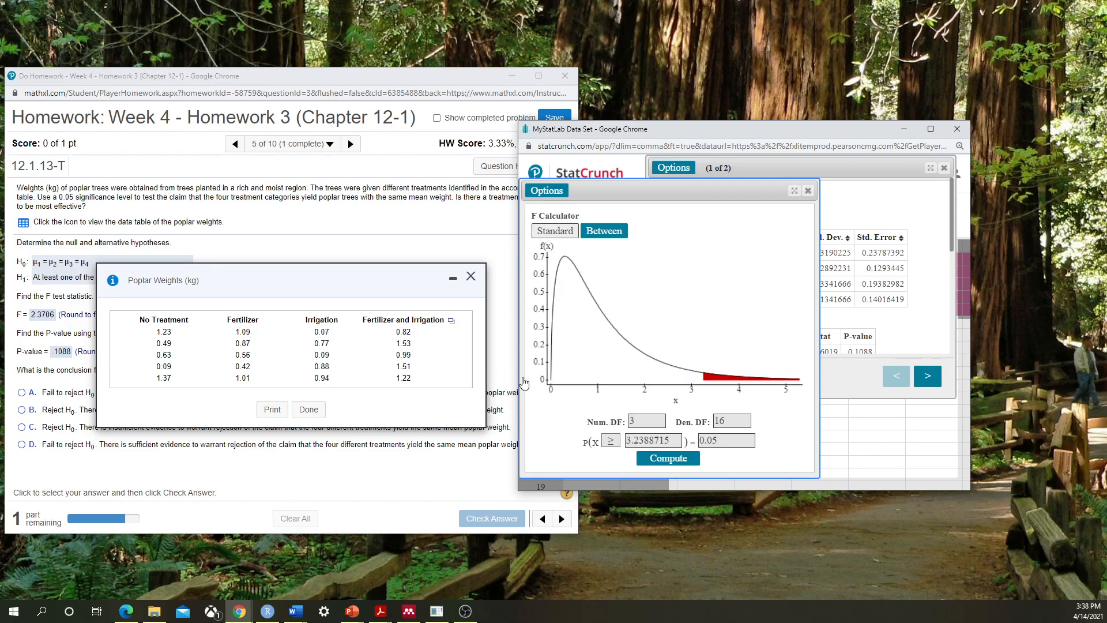
Step: Set the F Calculator's denominator DF to 20 and compute the critical F value for a right-tail probability of 0.05
double_click(733, 422)
type("20")
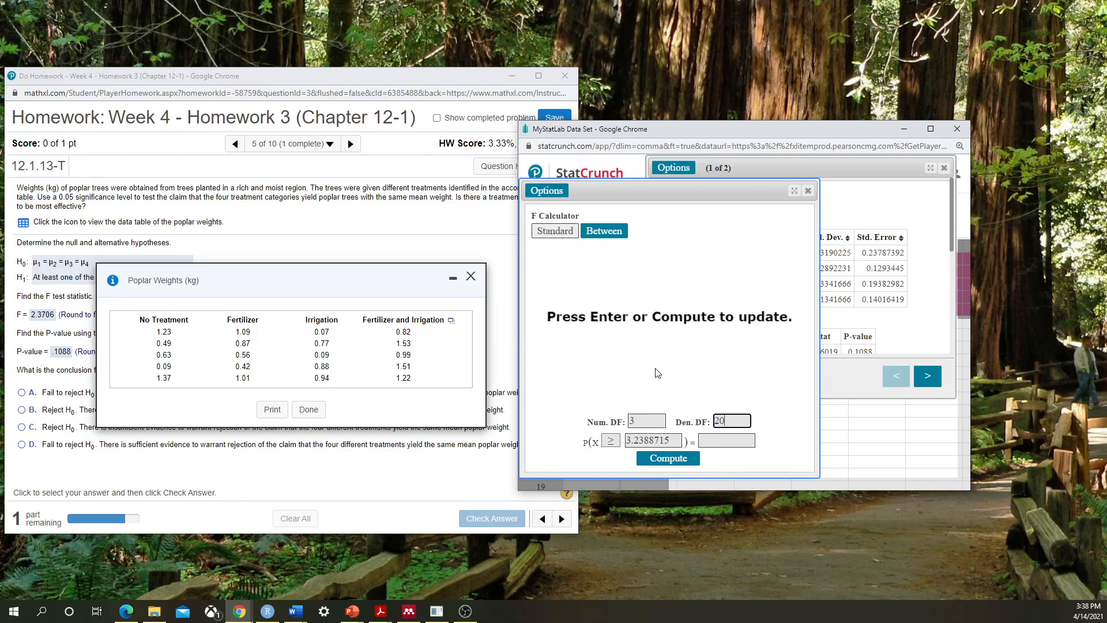
left_click(666, 461)
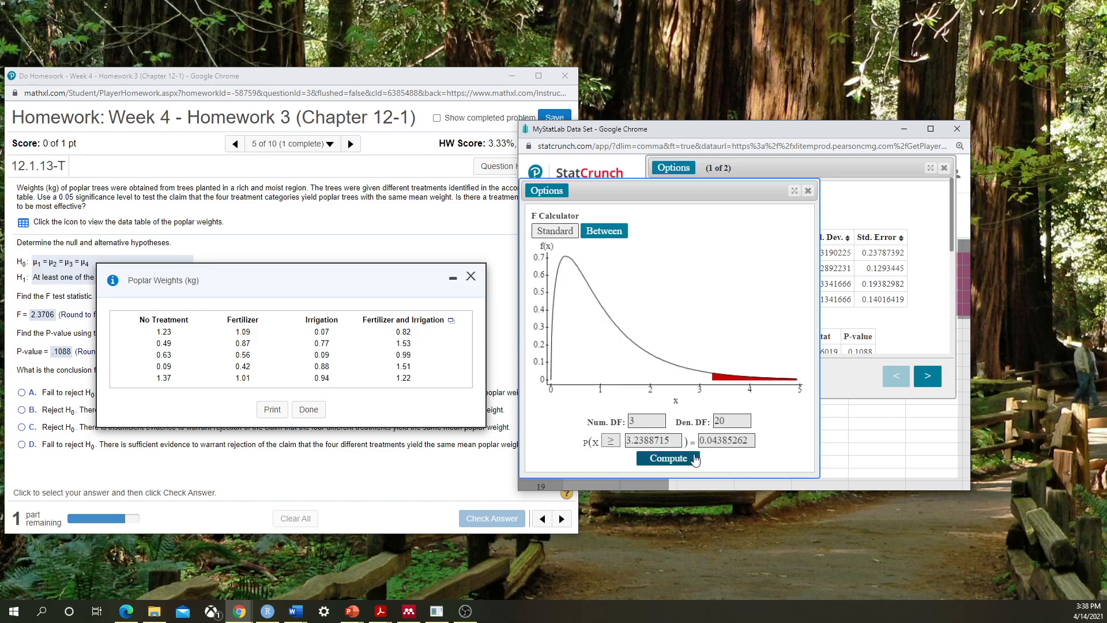
left_click_drag(715, 441, 761, 442)
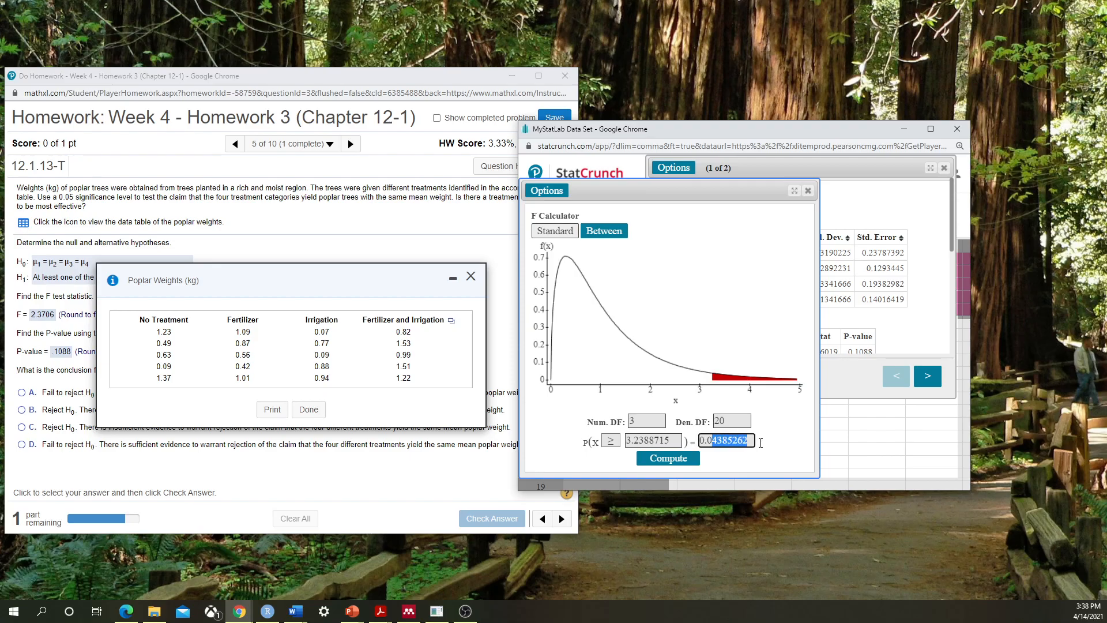
type("5")
left_click(646, 458)
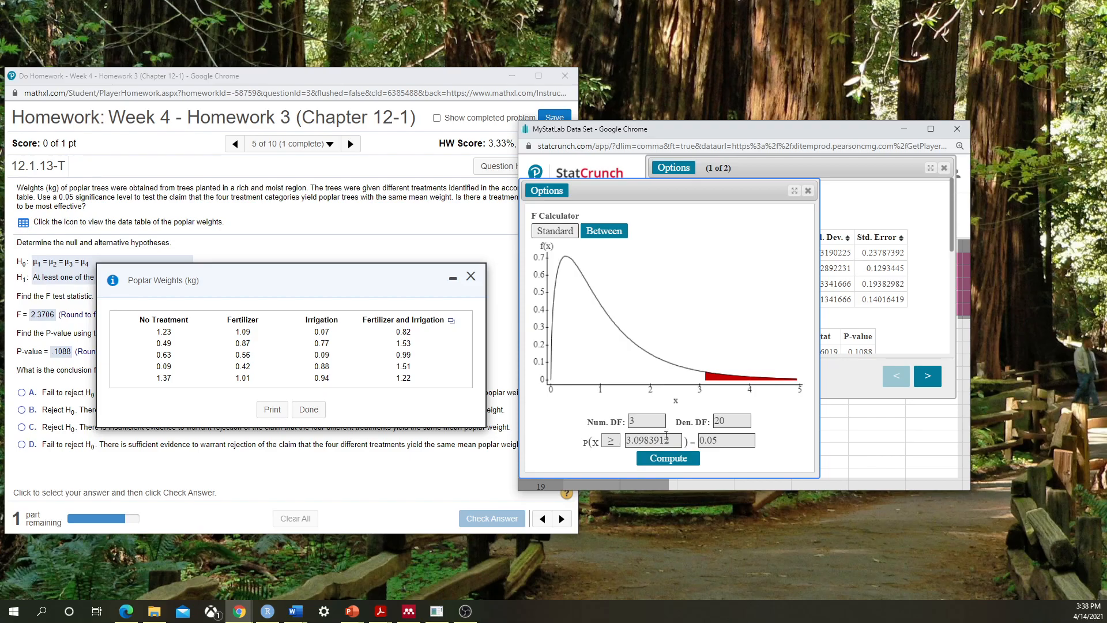
Step: Check the ANOVA table, then compute the critical F value with denominator DF 40 and right-tail probability 0.05 in the F Calculator
left_click(826, 322)
scroll(854, 312, "down", 1)
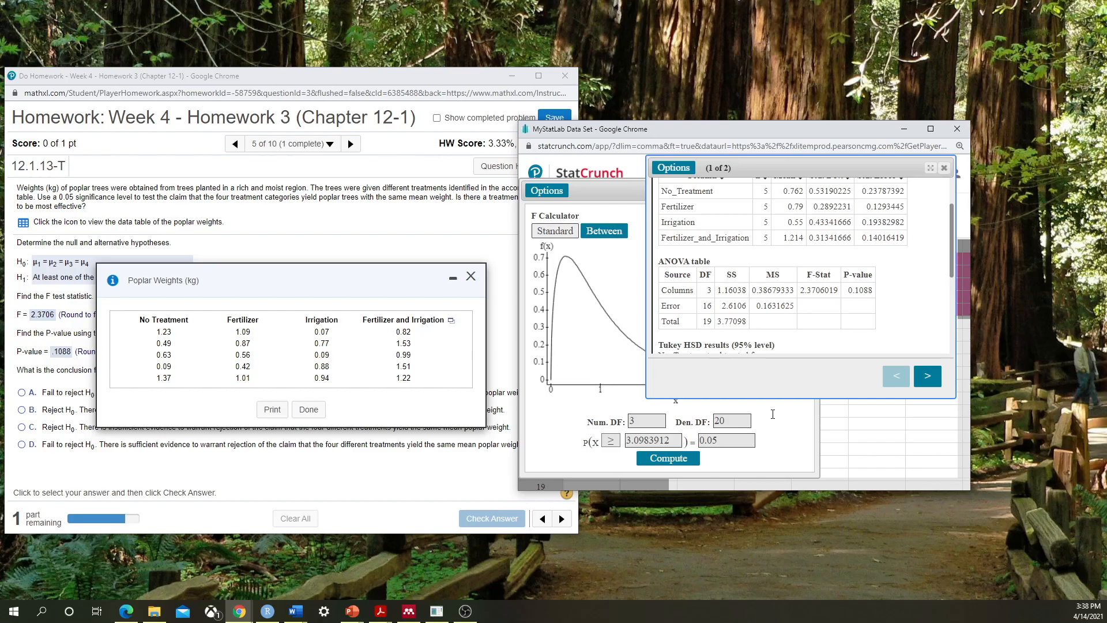
left_click(773, 414)
left_click_drag(741, 421, 710, 423)
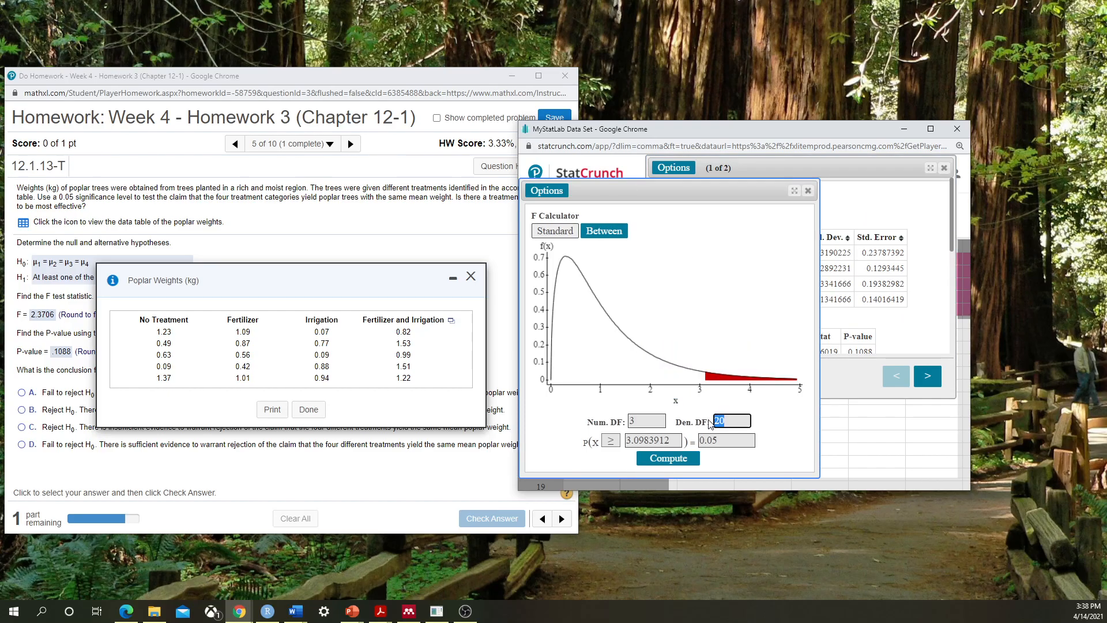
type("40")
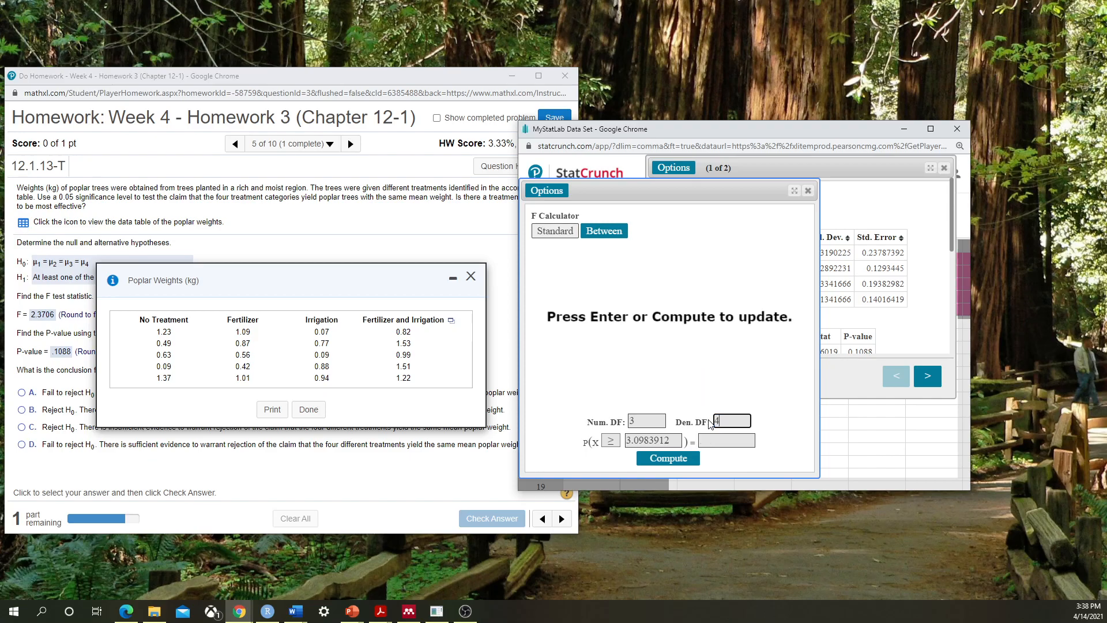
left_click(690, 458)
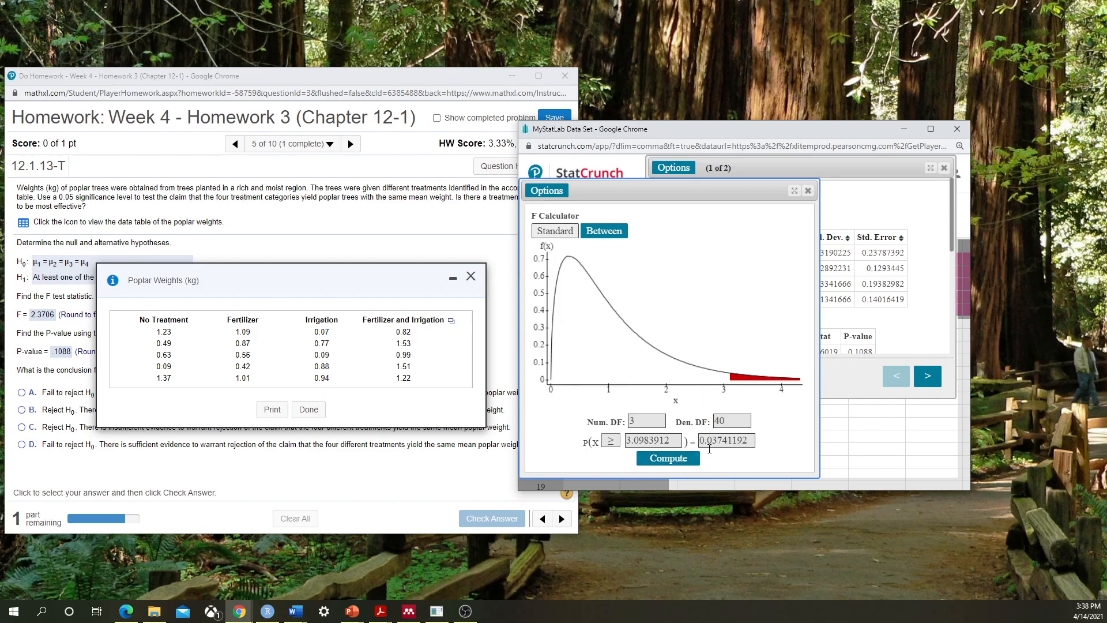
left_click_drag(712, 442, 749, 441)
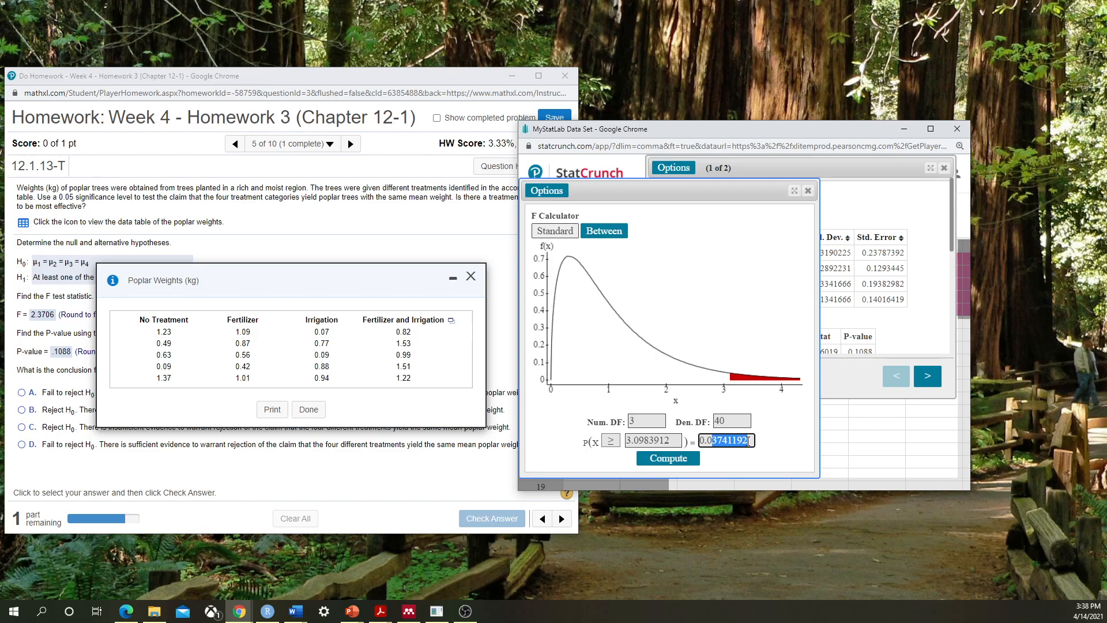
type("5")
left_click(677, 463)
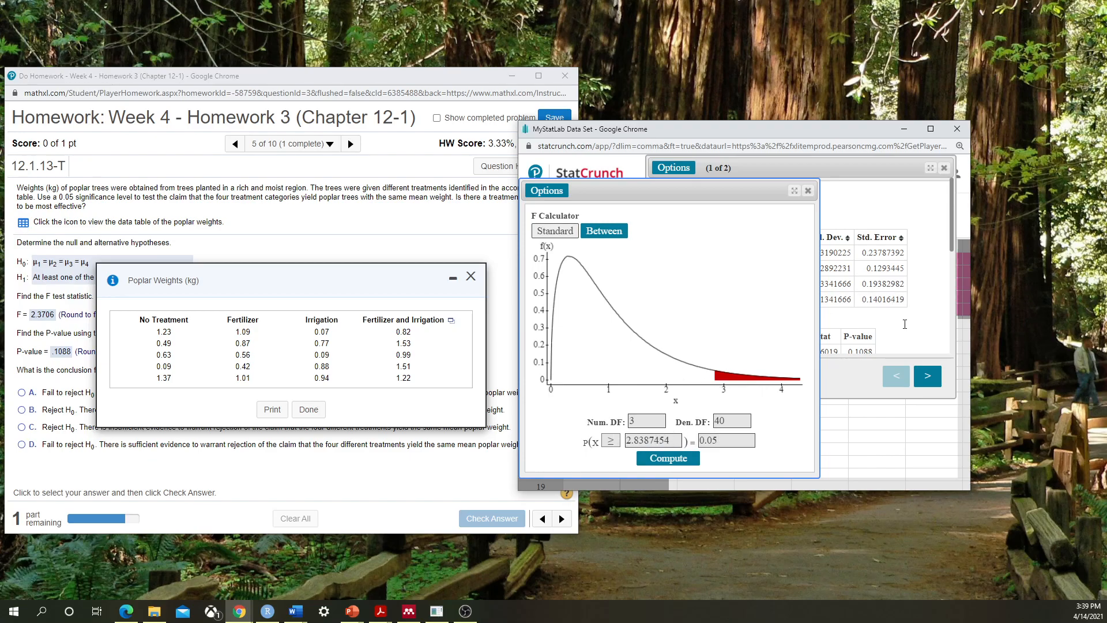
Step: Review the ANOVA table's F-Stat and P-value against the 0.05 significance level given in the homework question
left_click(898, 295)
scroll(868, 252, "down", 5)
scroll(867, 252, "up", 3)
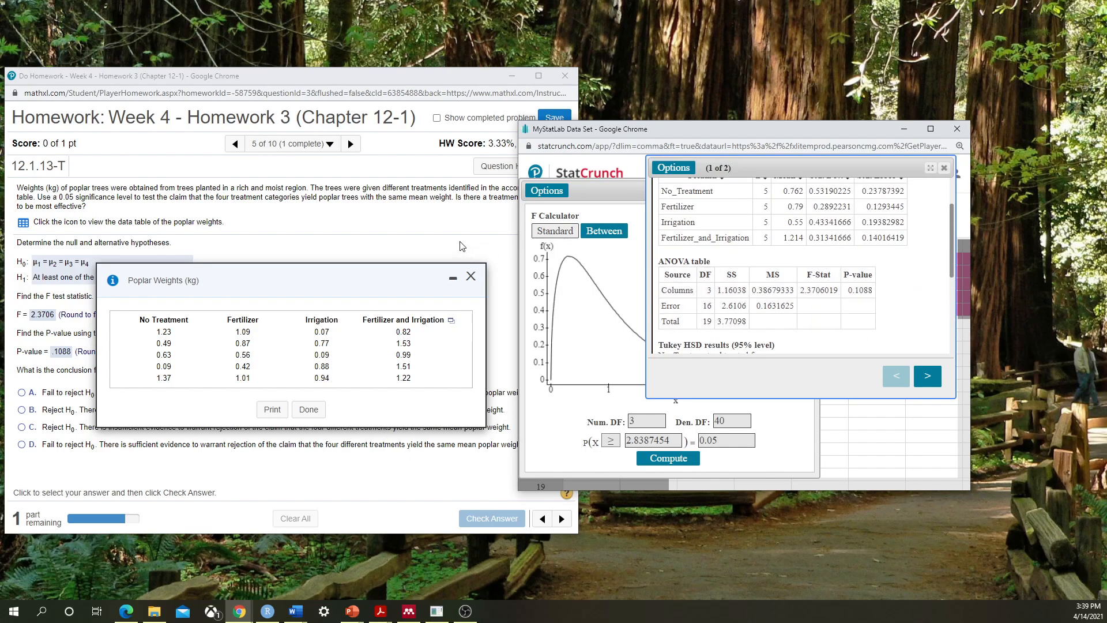
left_click(78, 199)
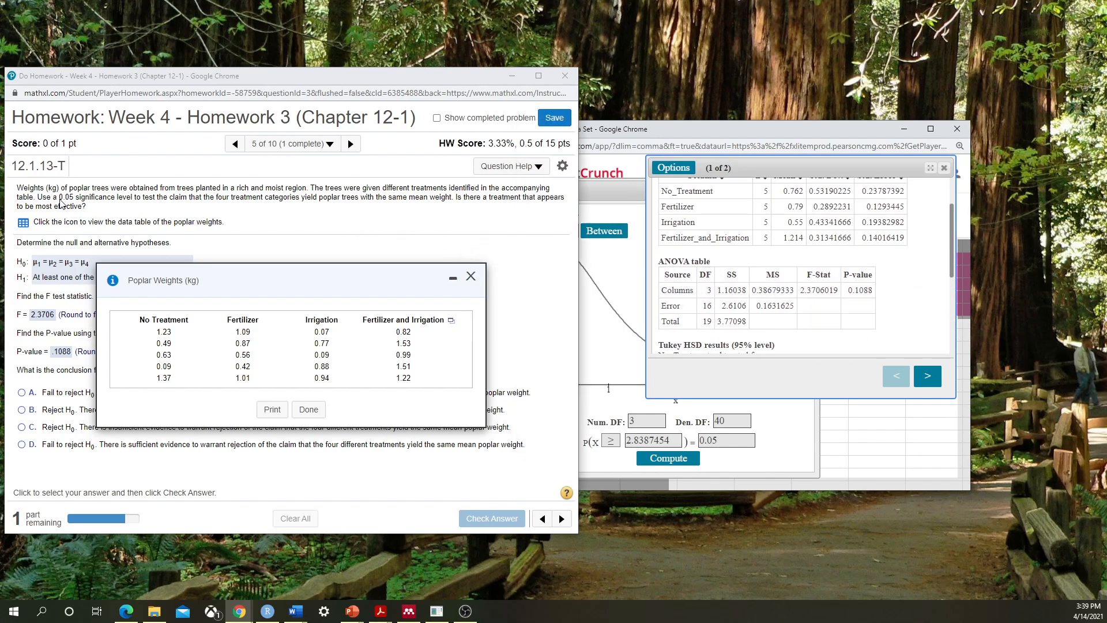
left_click_drag(57, 199, 79, 199)
left_click(164, 222)
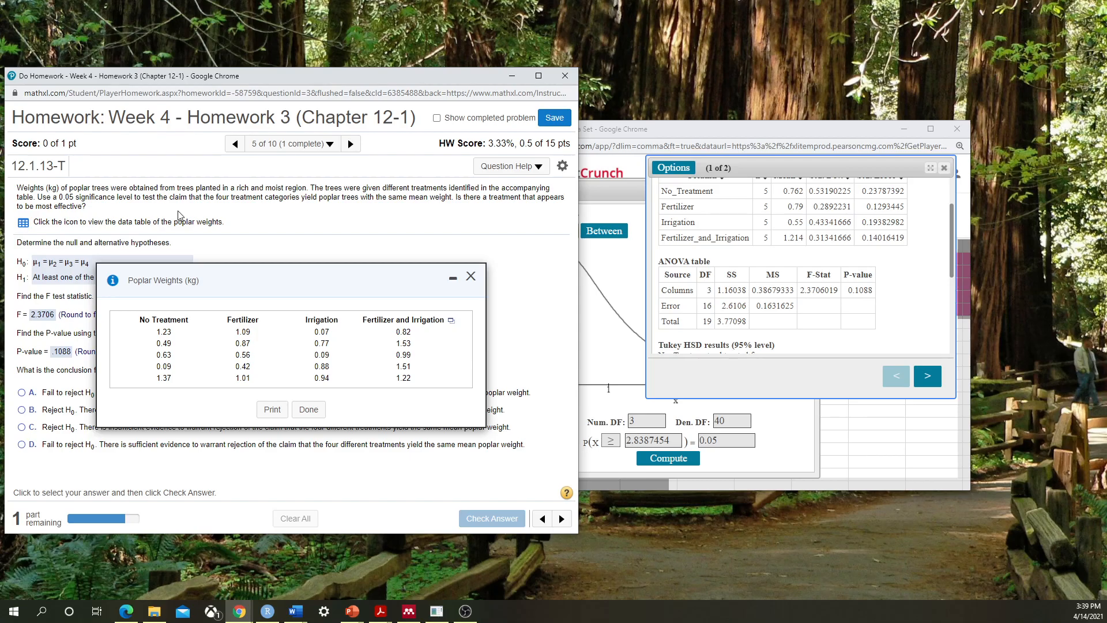
Step: Close the One Way ANOVA results, the F Calculator and the StatCrunch data set window
left_click(708, 126)
left_click(944, 168)
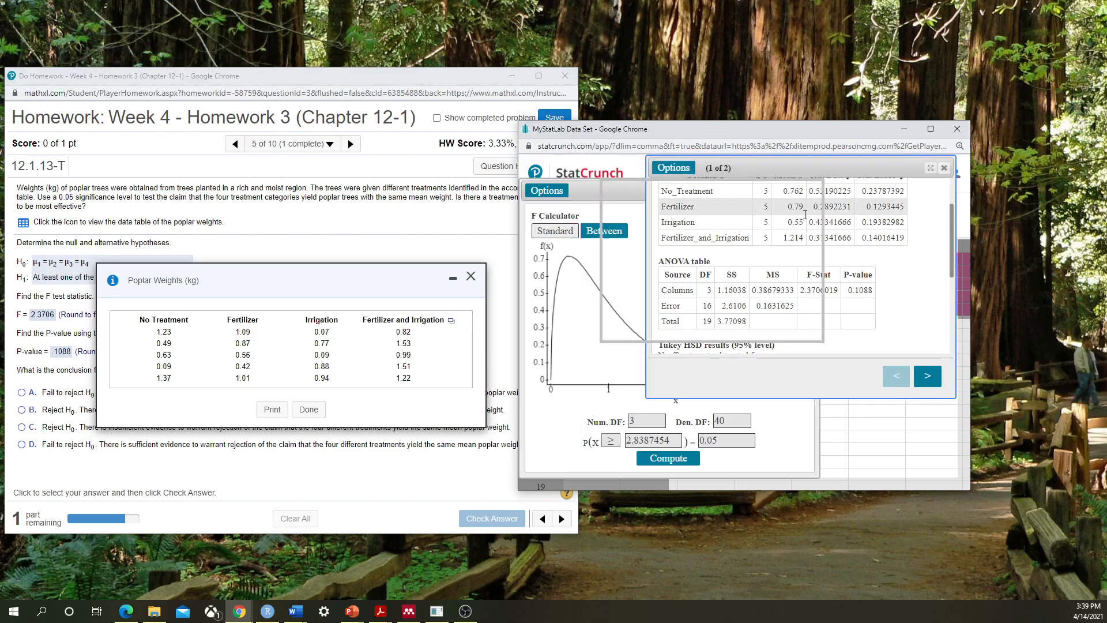
left_click(808, 191)
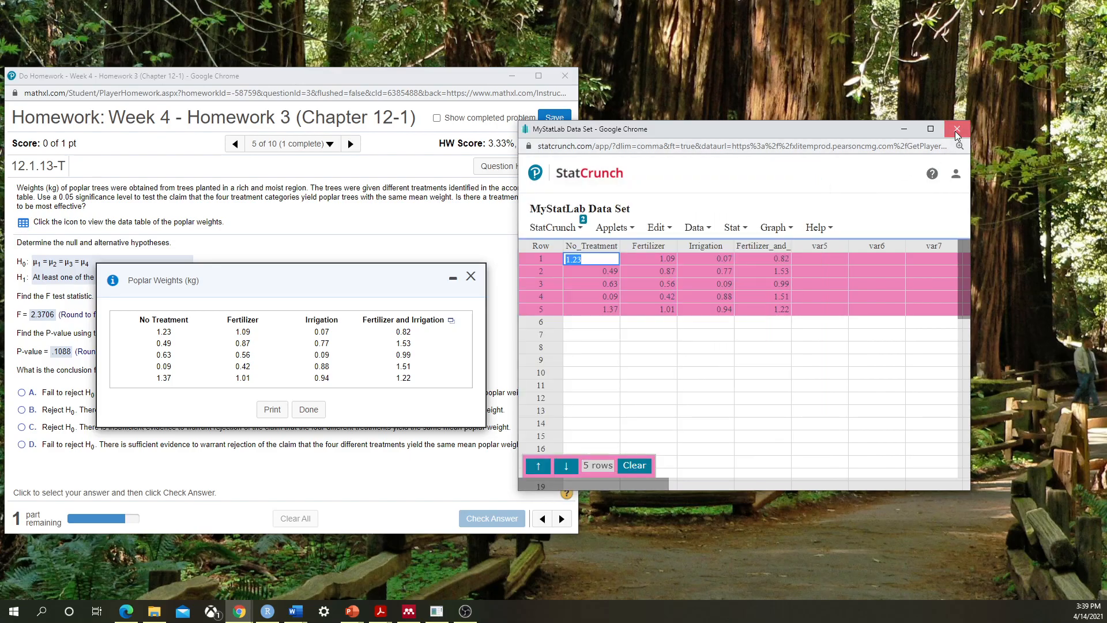
left_click(956, 129)
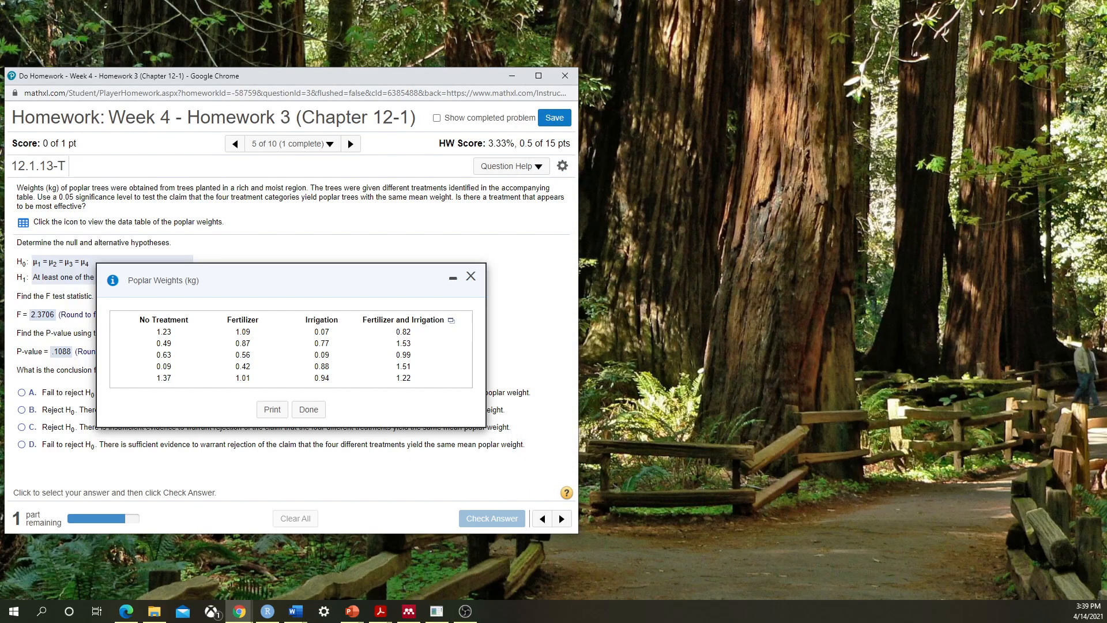